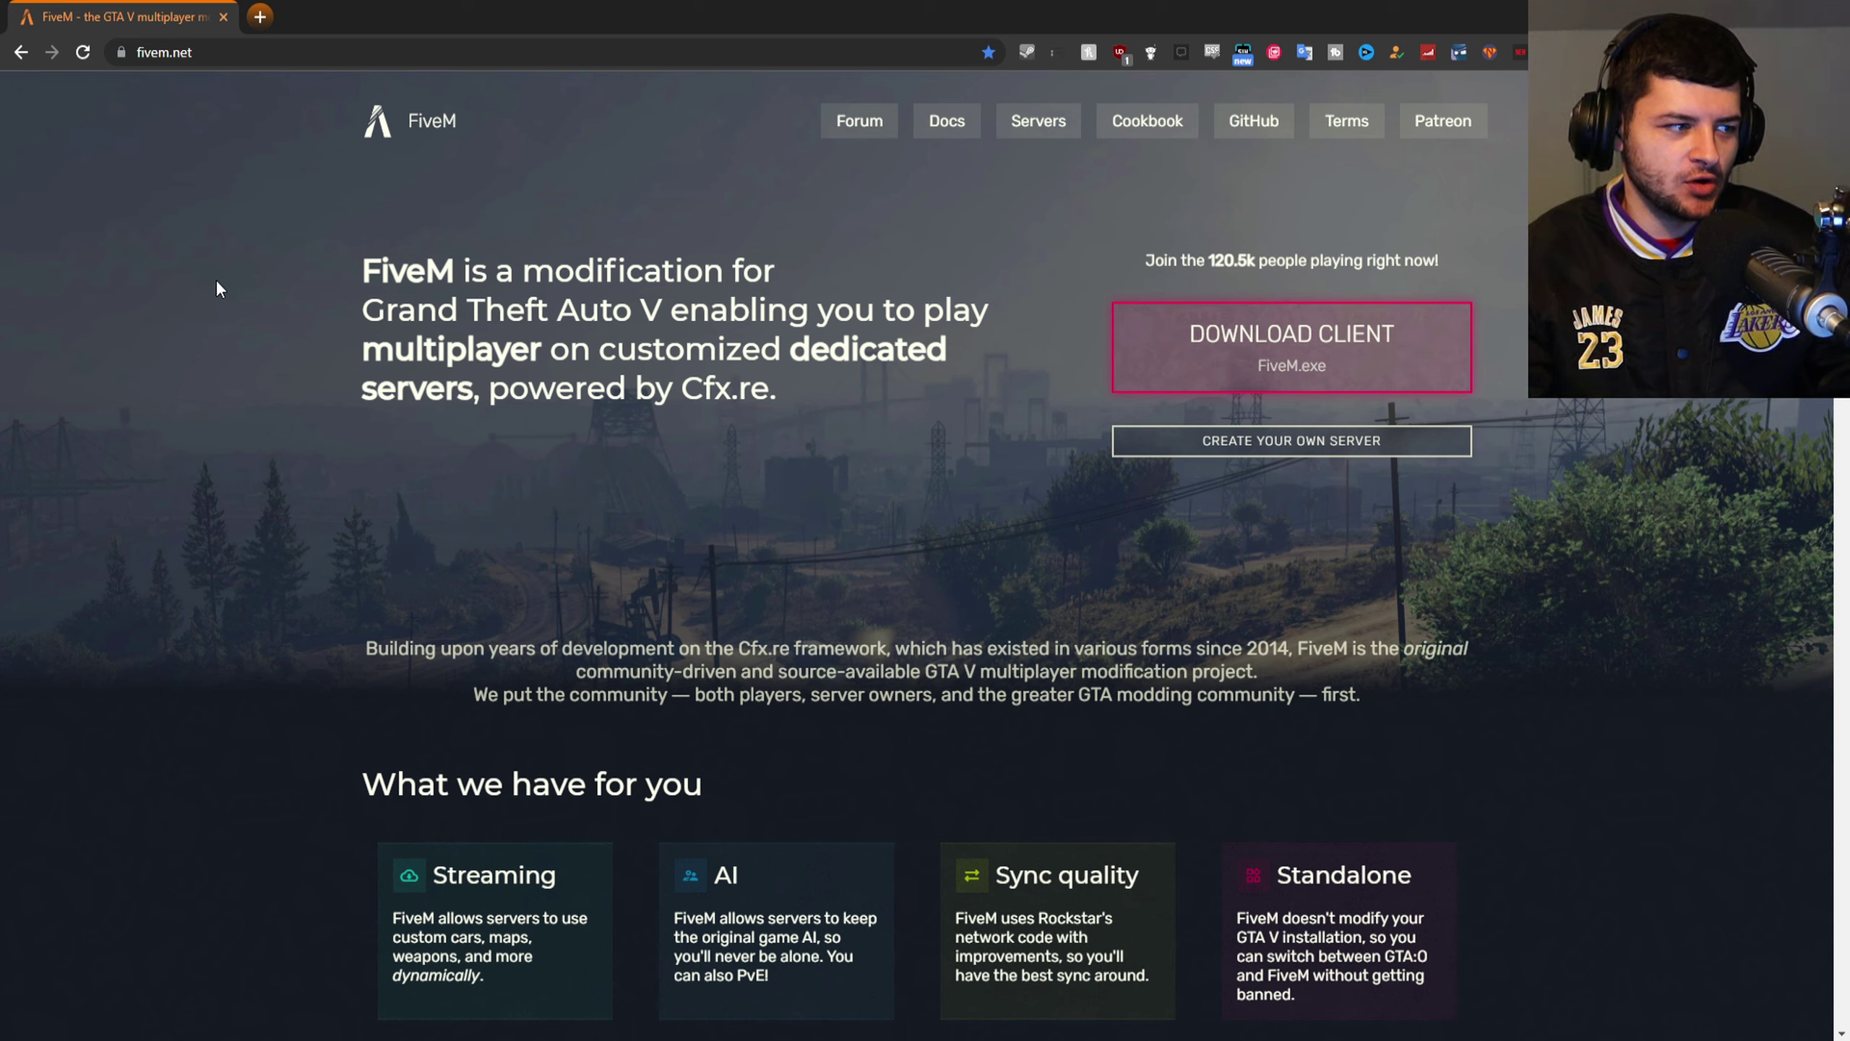
Step: Review the FiveM description and the current player count on the fivem.net homepage
drag(354, 284, 688, 315)
click(558, 264)
click(633, 315)
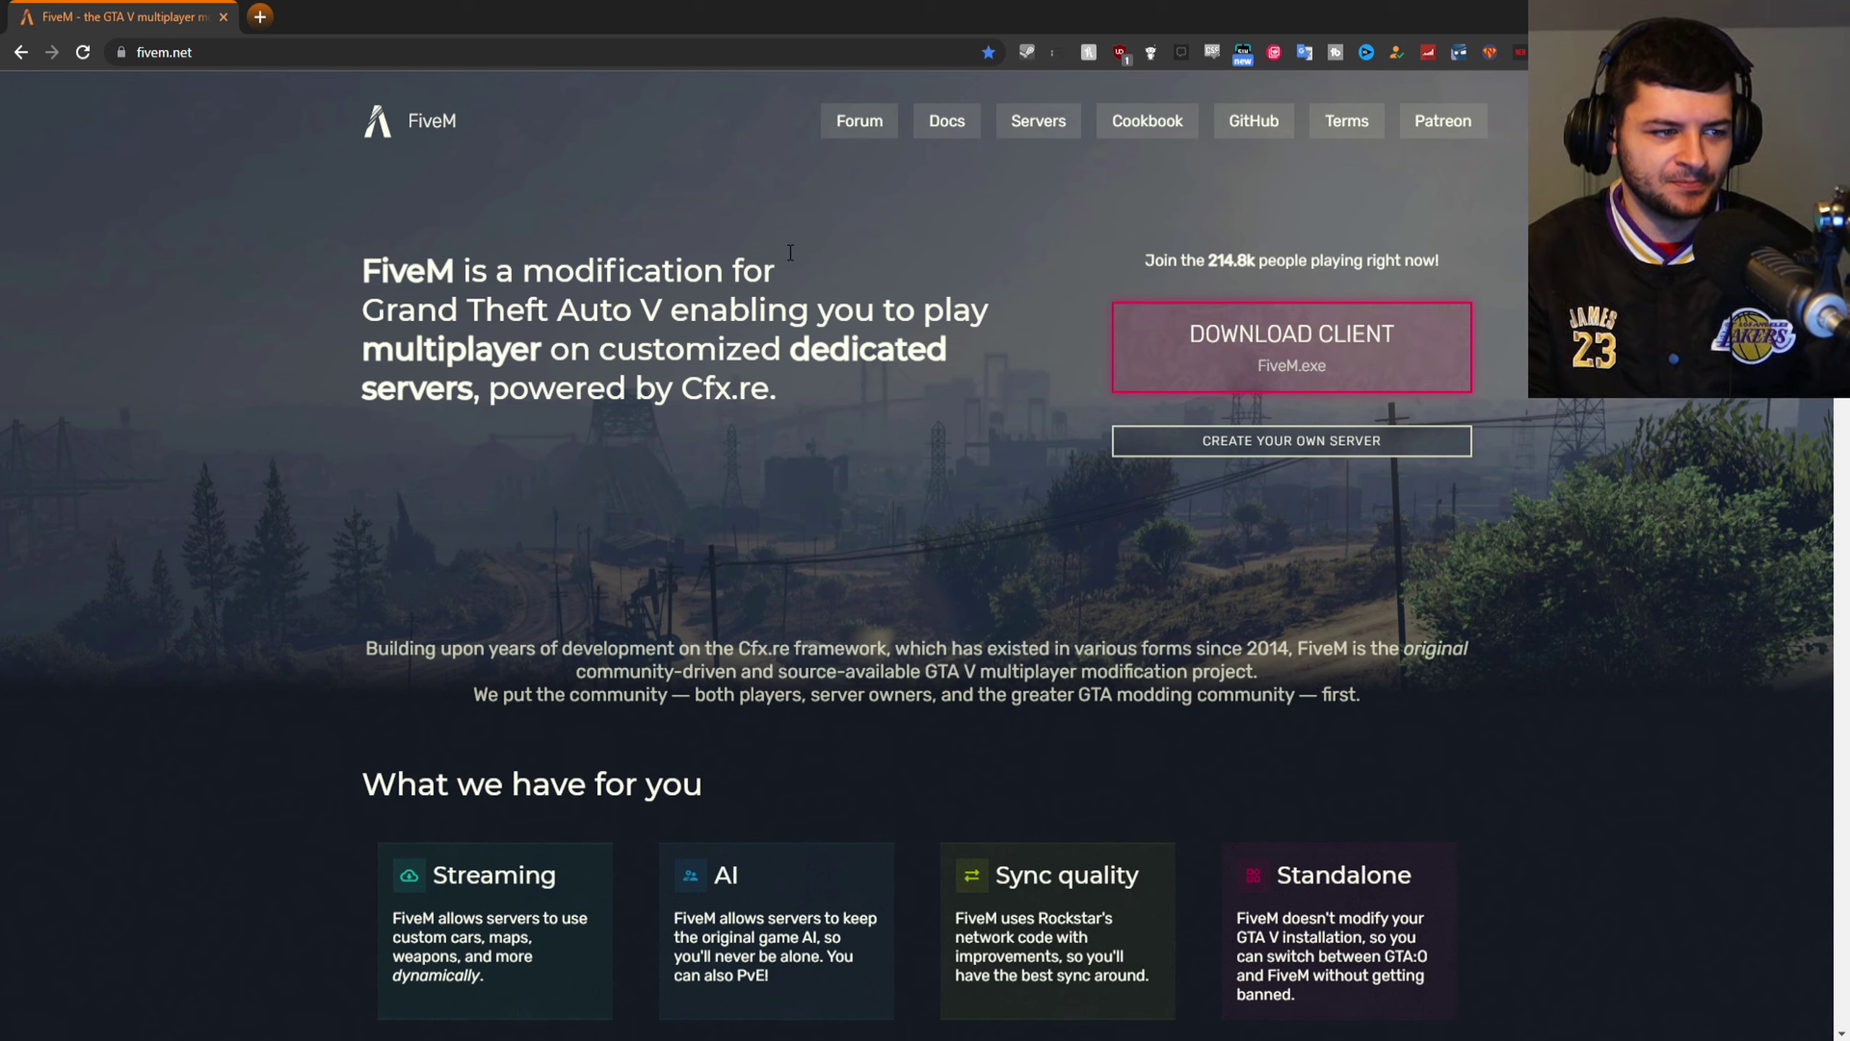
drag(1207, 261, 1247, 260)
mouse_move(1246, 257)
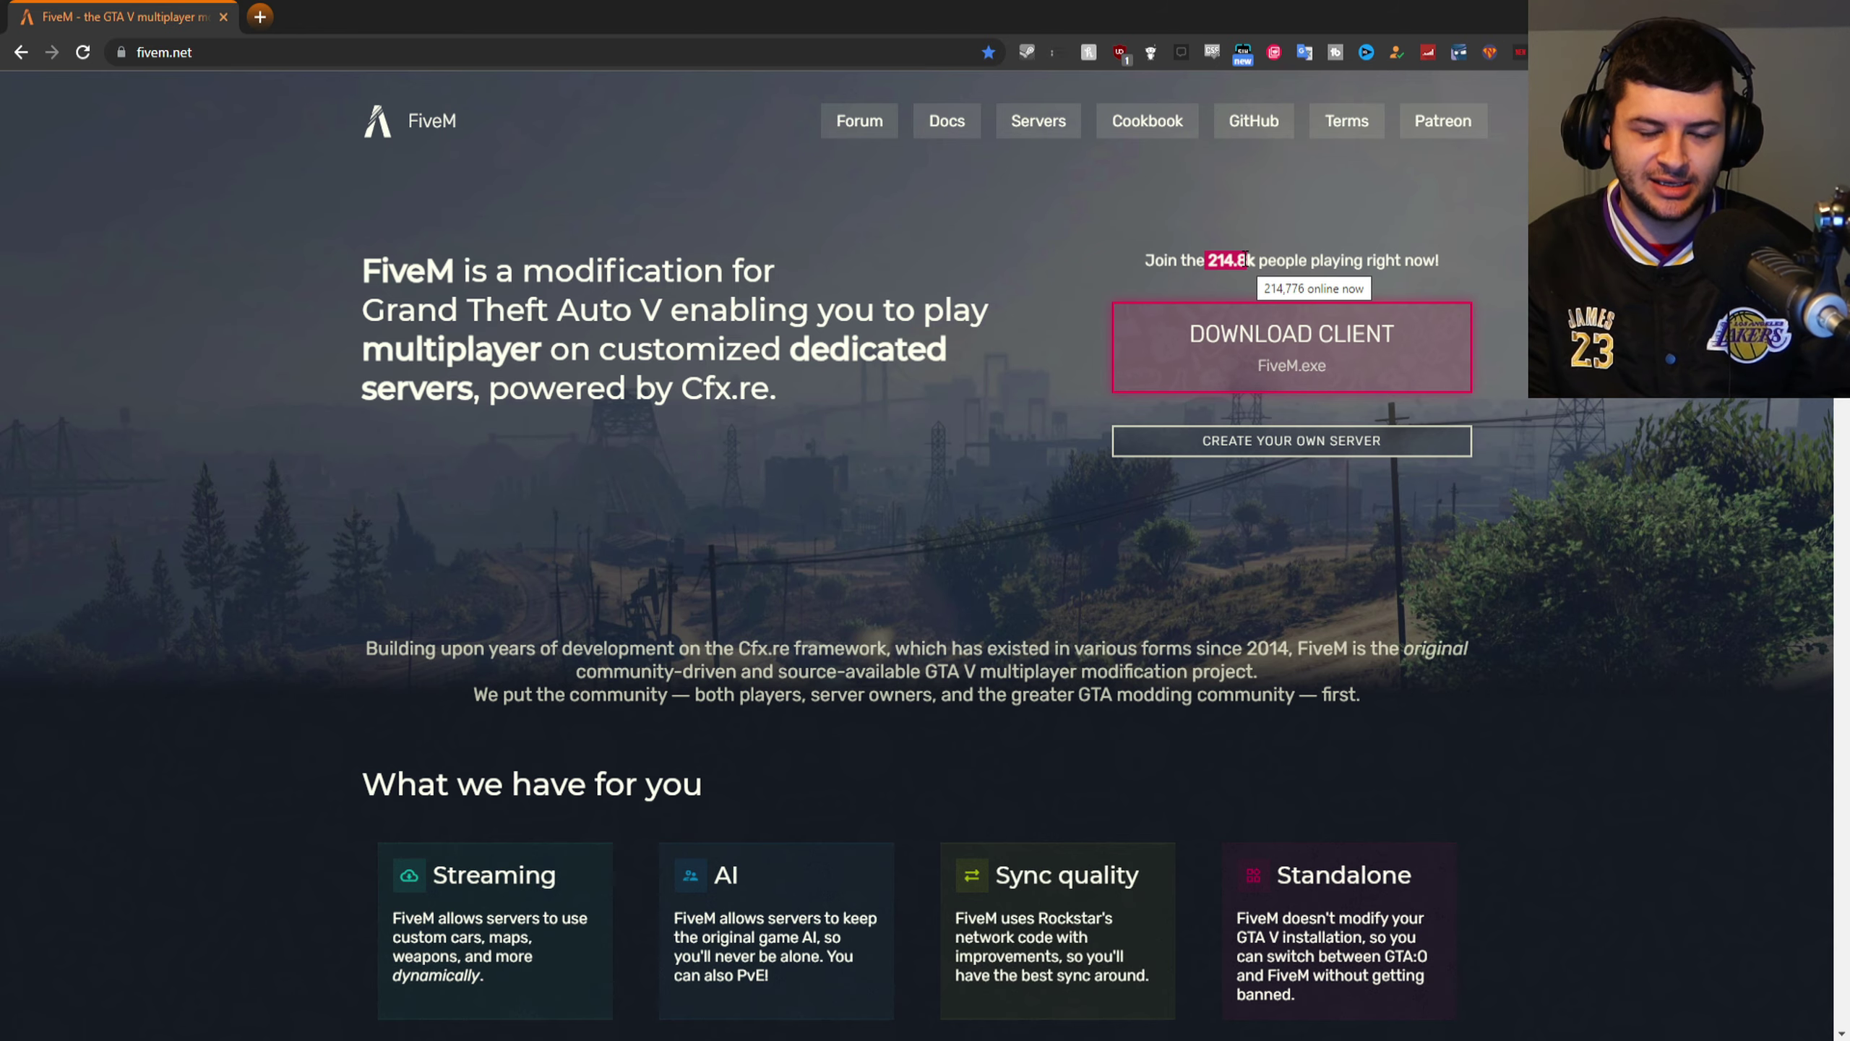
Step: Read the Streaming, AI, Sync quality and Standalone feature descriptions on the FiveM homepage
scroll(668, 372, down, 4)
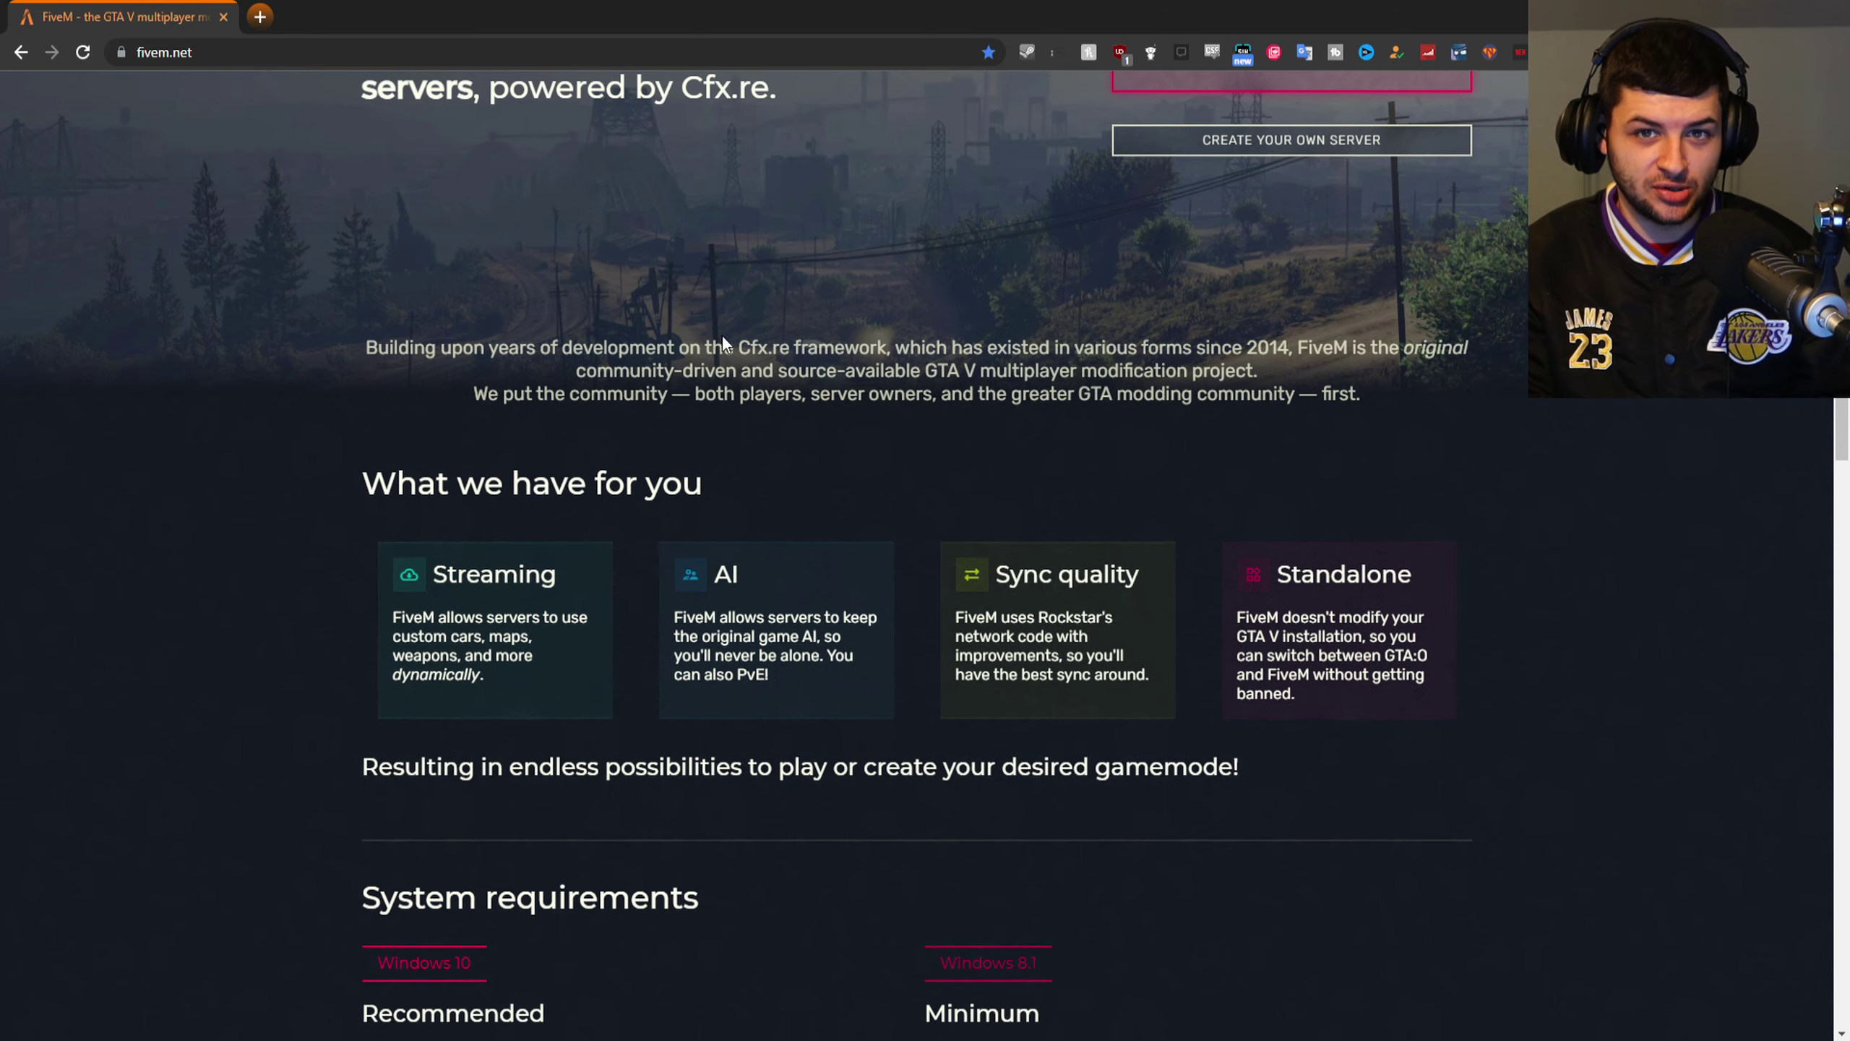
scroll(722, 335, down, 5)
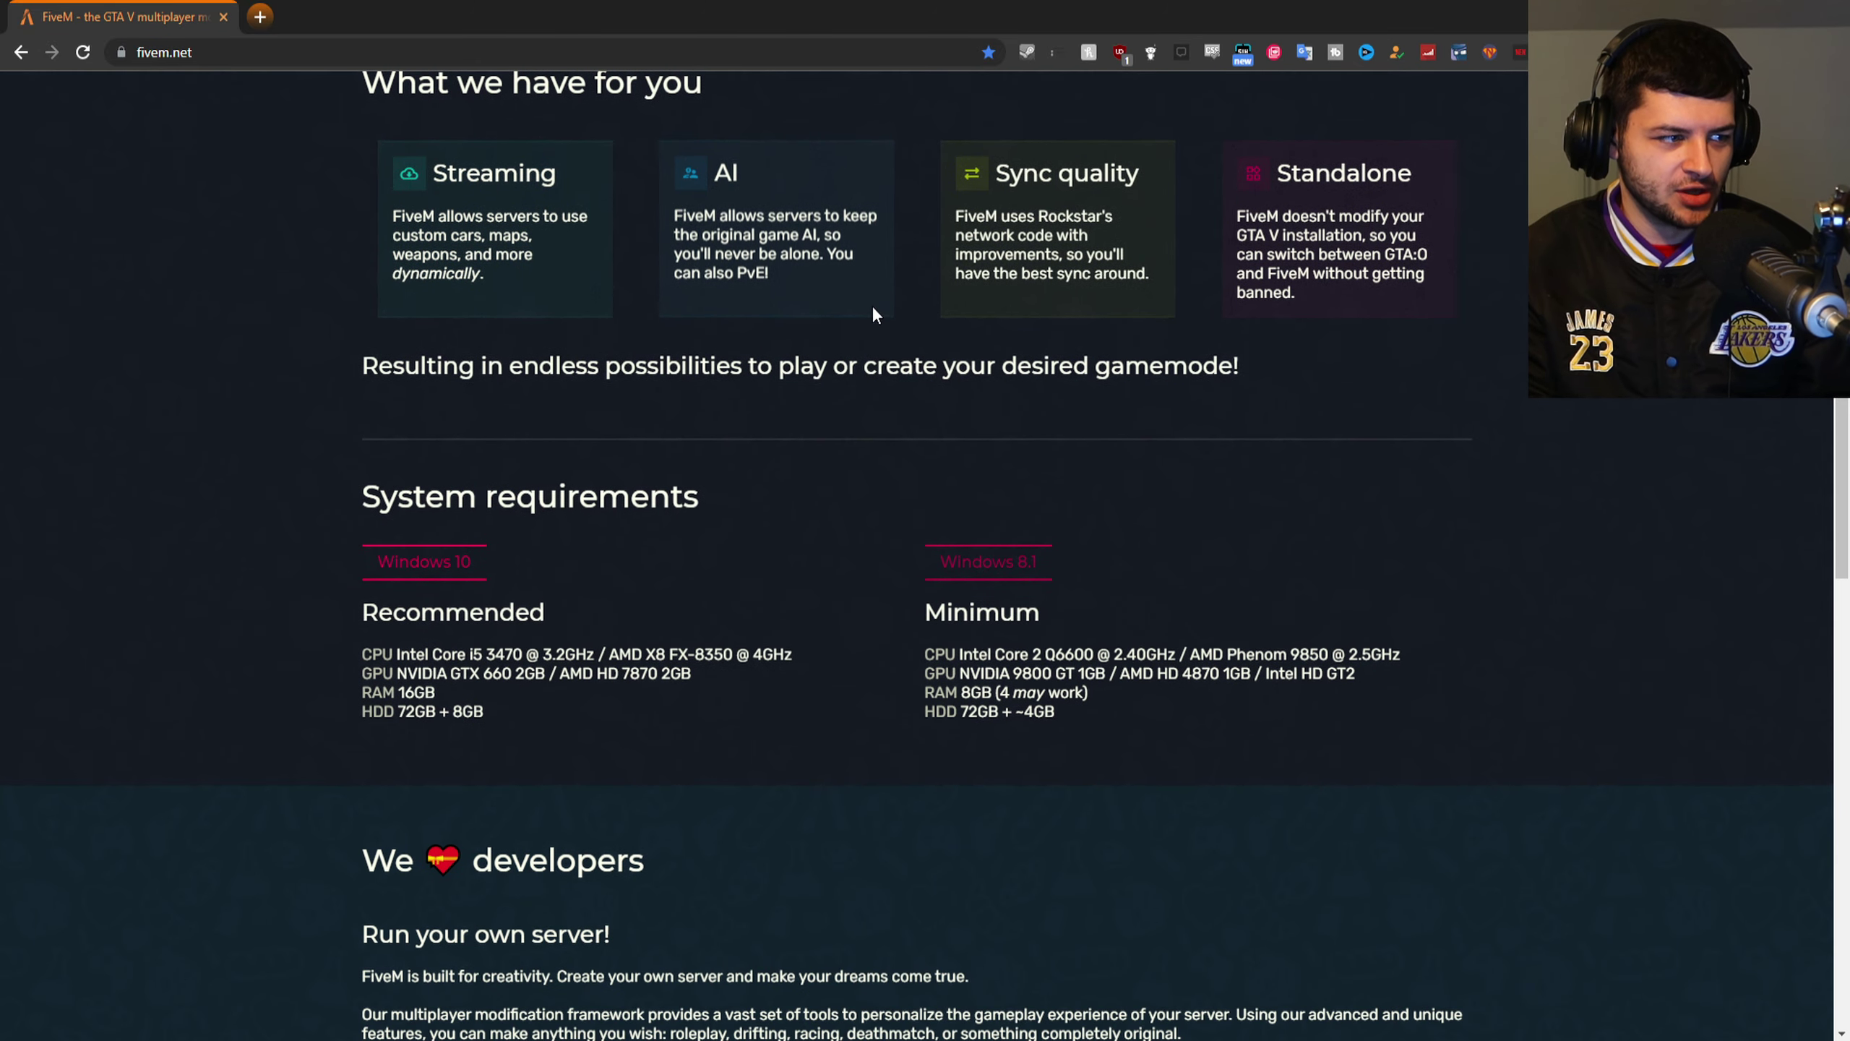
scroll(269, 172, down, 1)
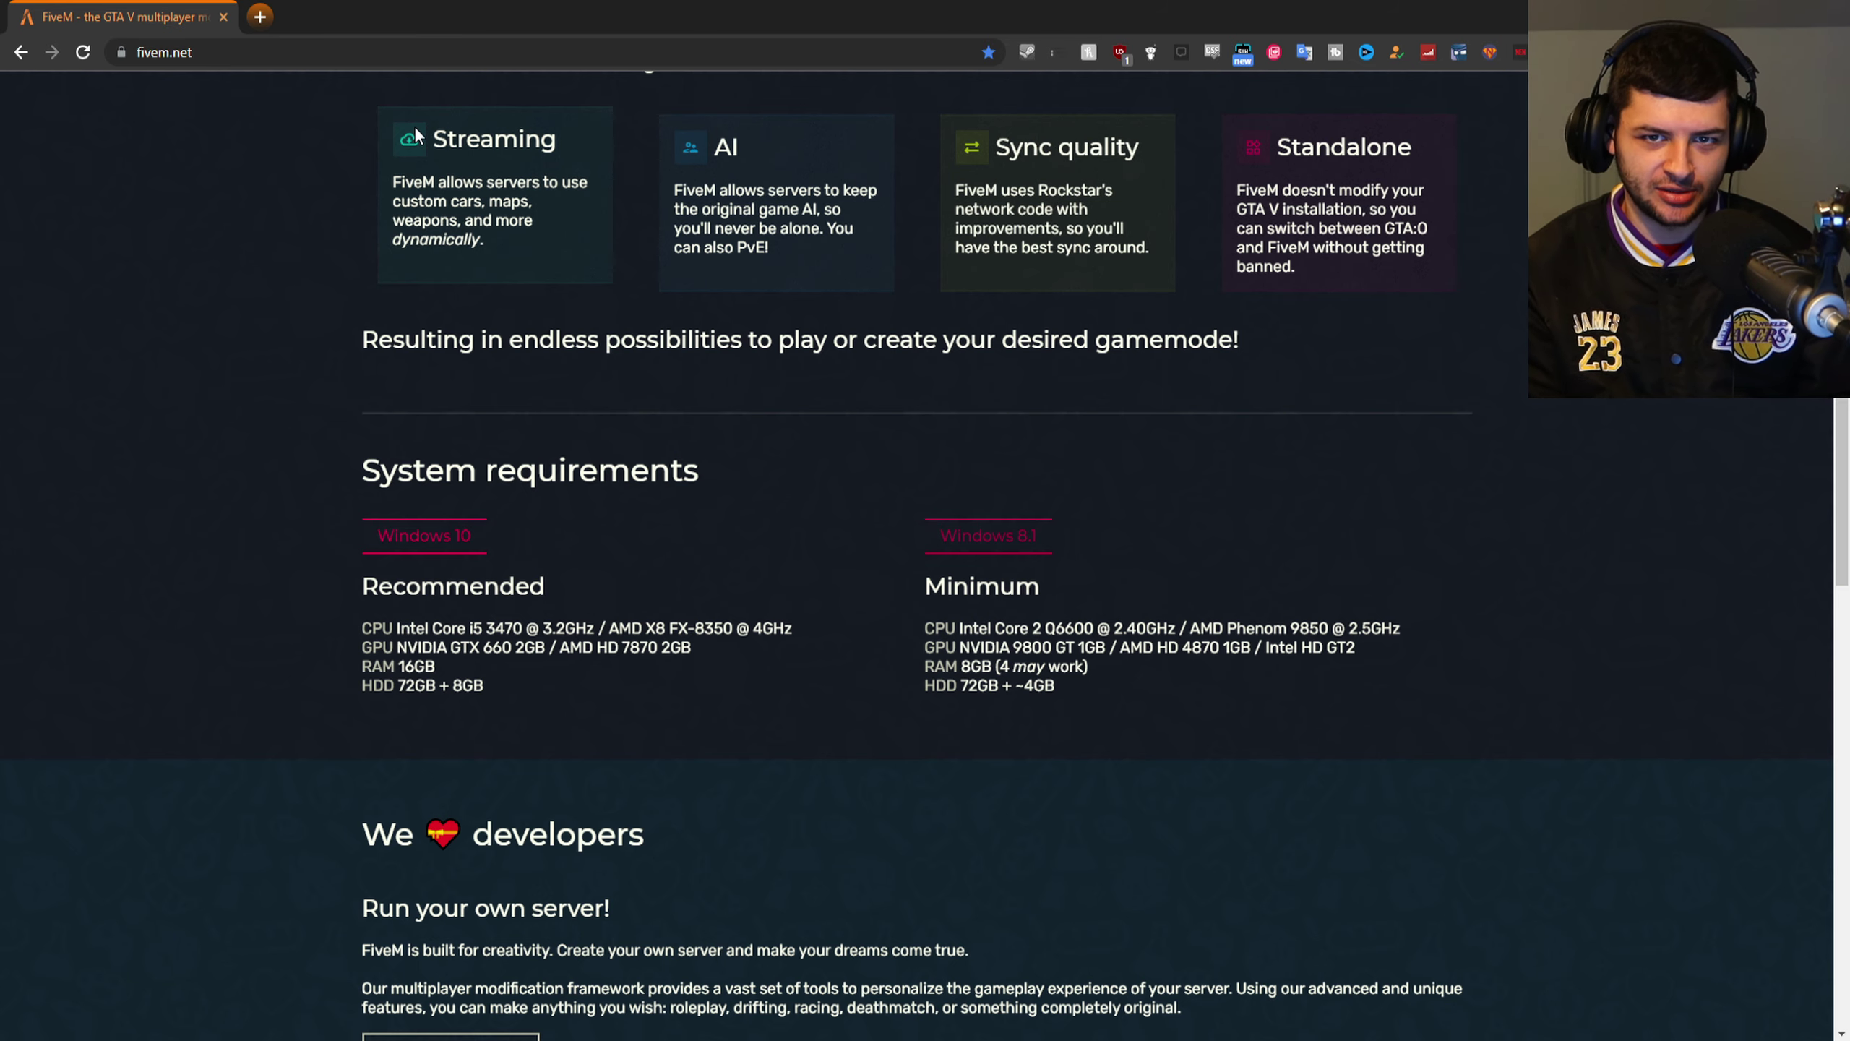
drag(424, 201, 484, 201)
click(432, 216)
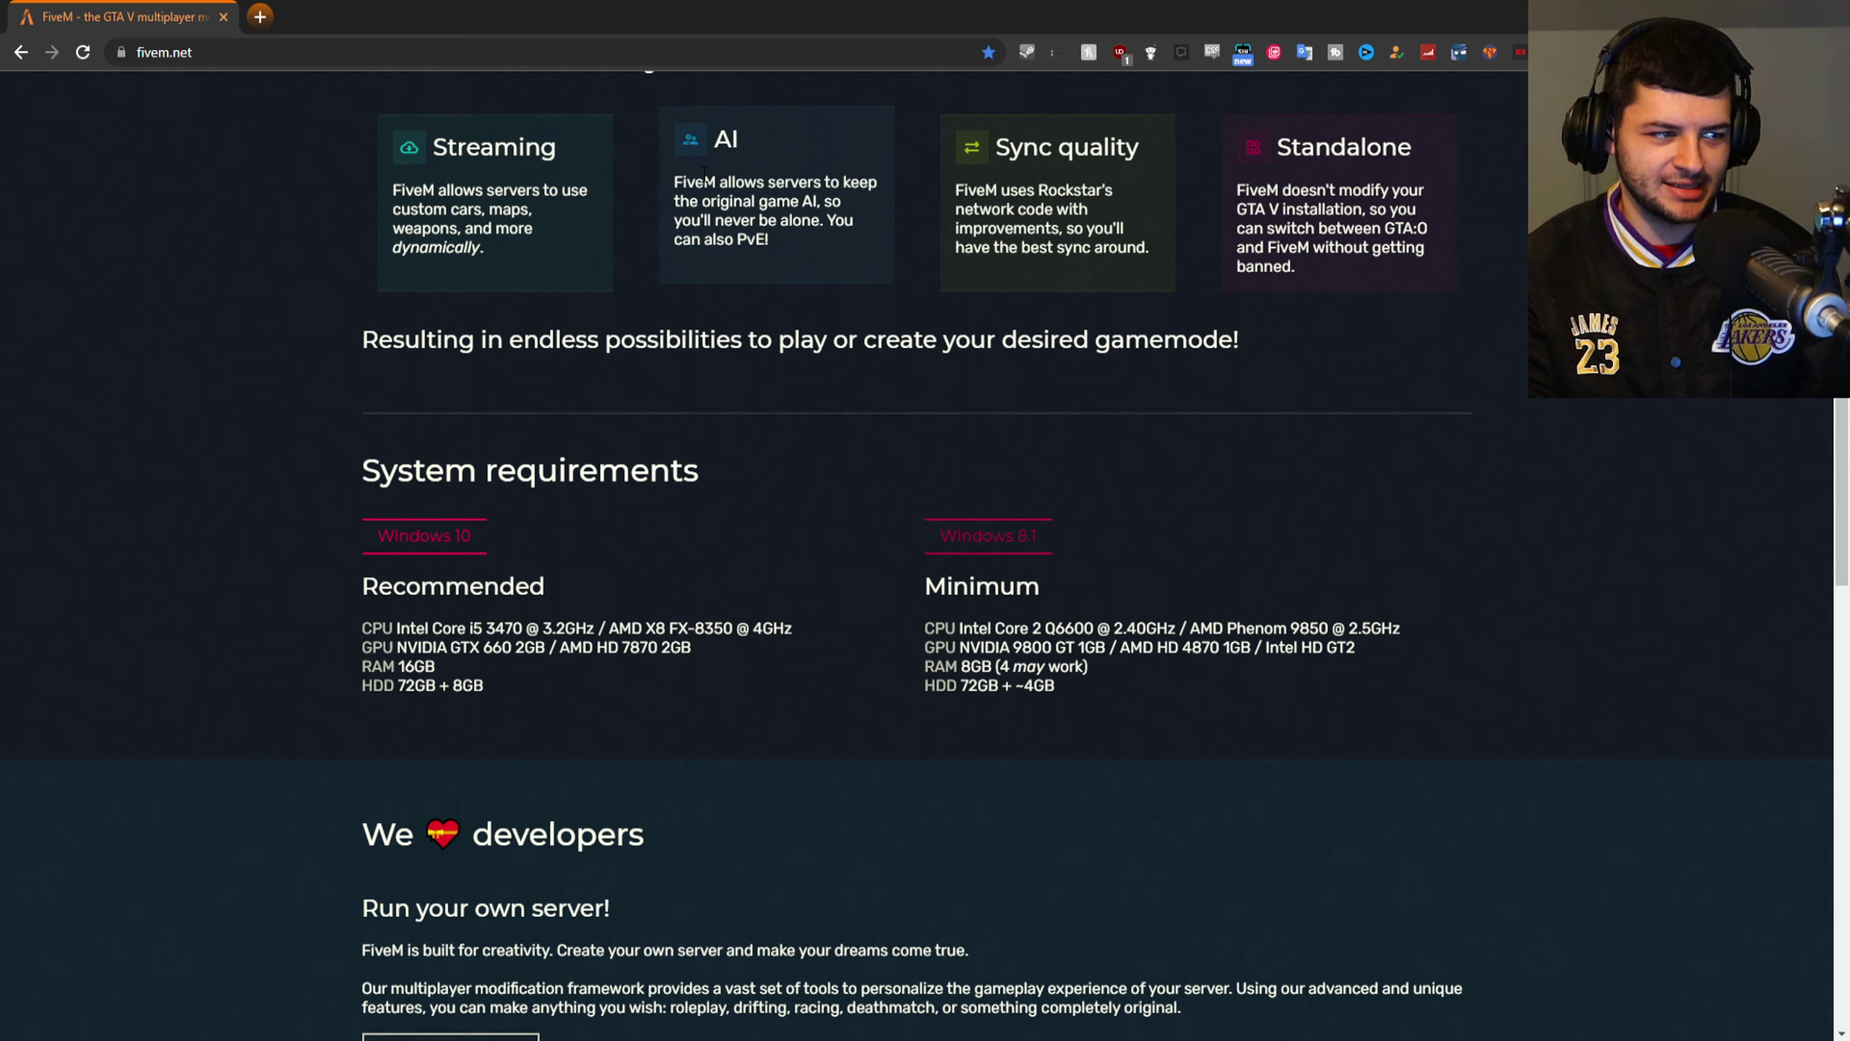
drag(696, 182, 767, 198)
click(767, 198)
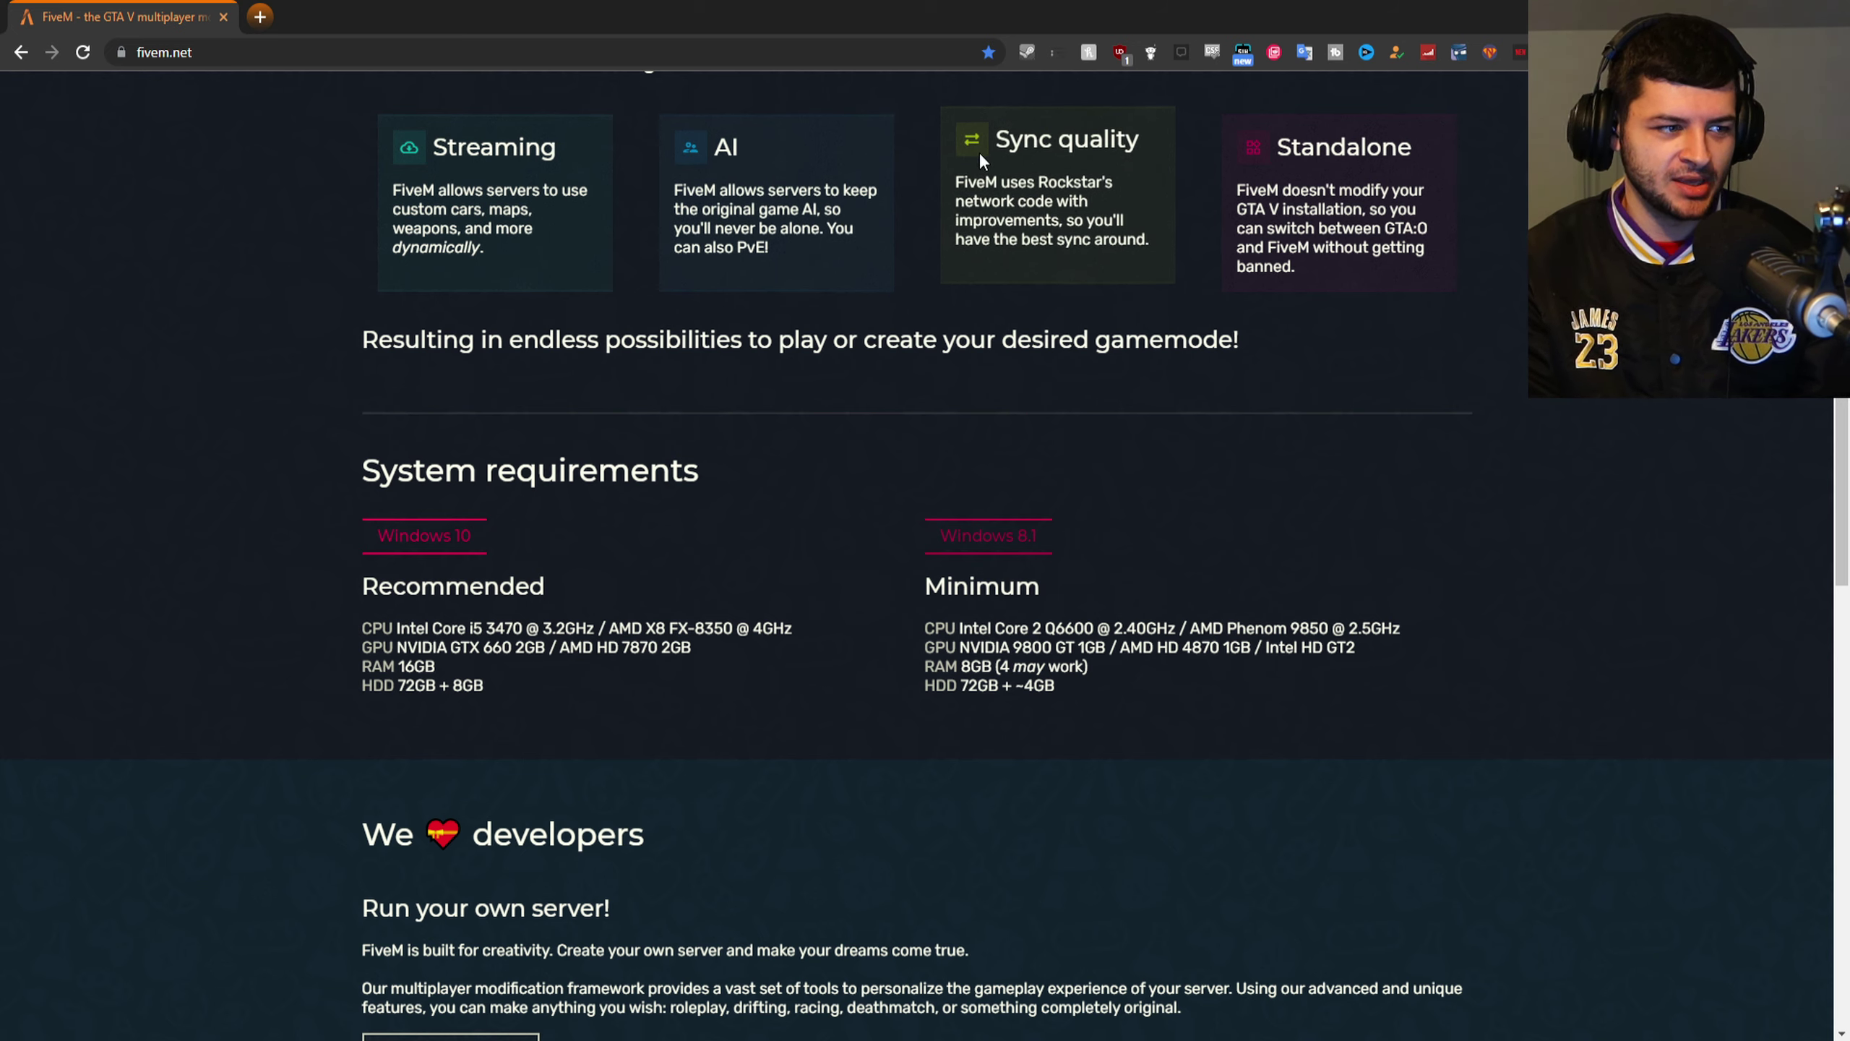
drag(979, 180, 1029, 204)
click(979, 177)
click(1029, 204)
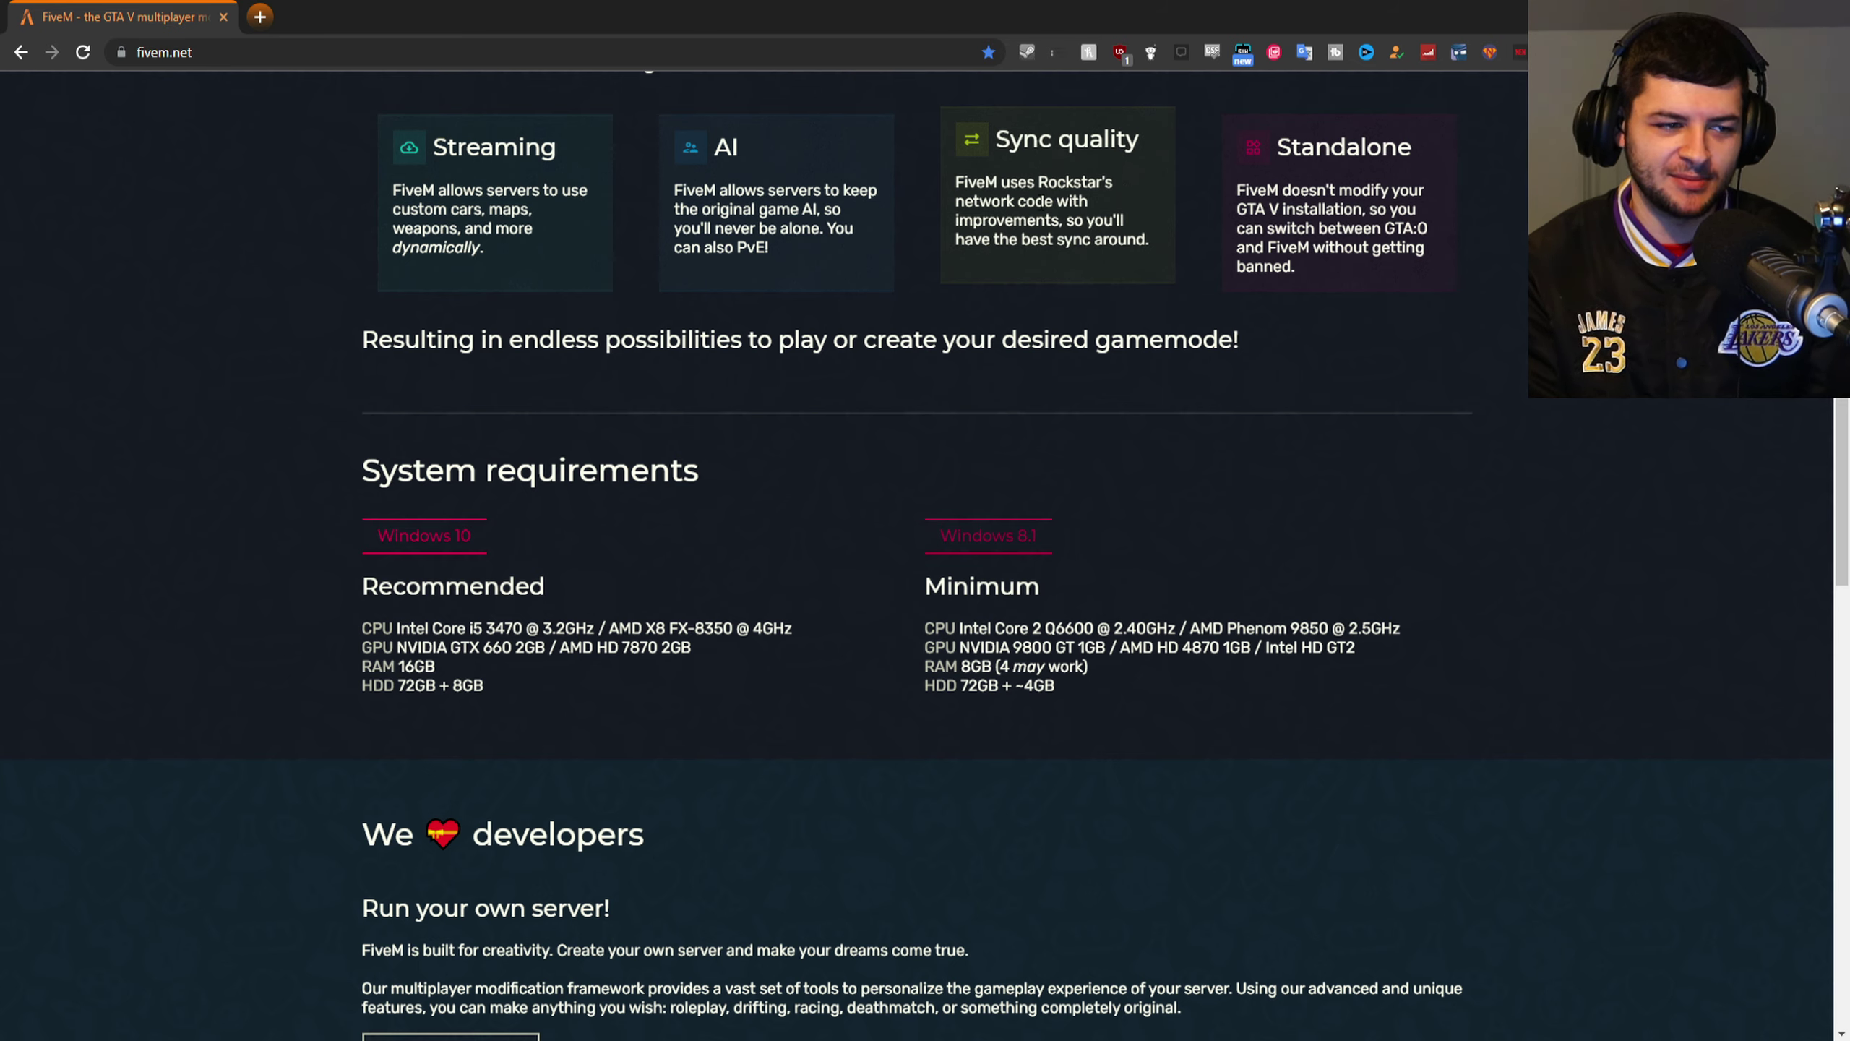
drag(1242, 143, 1440, 276)
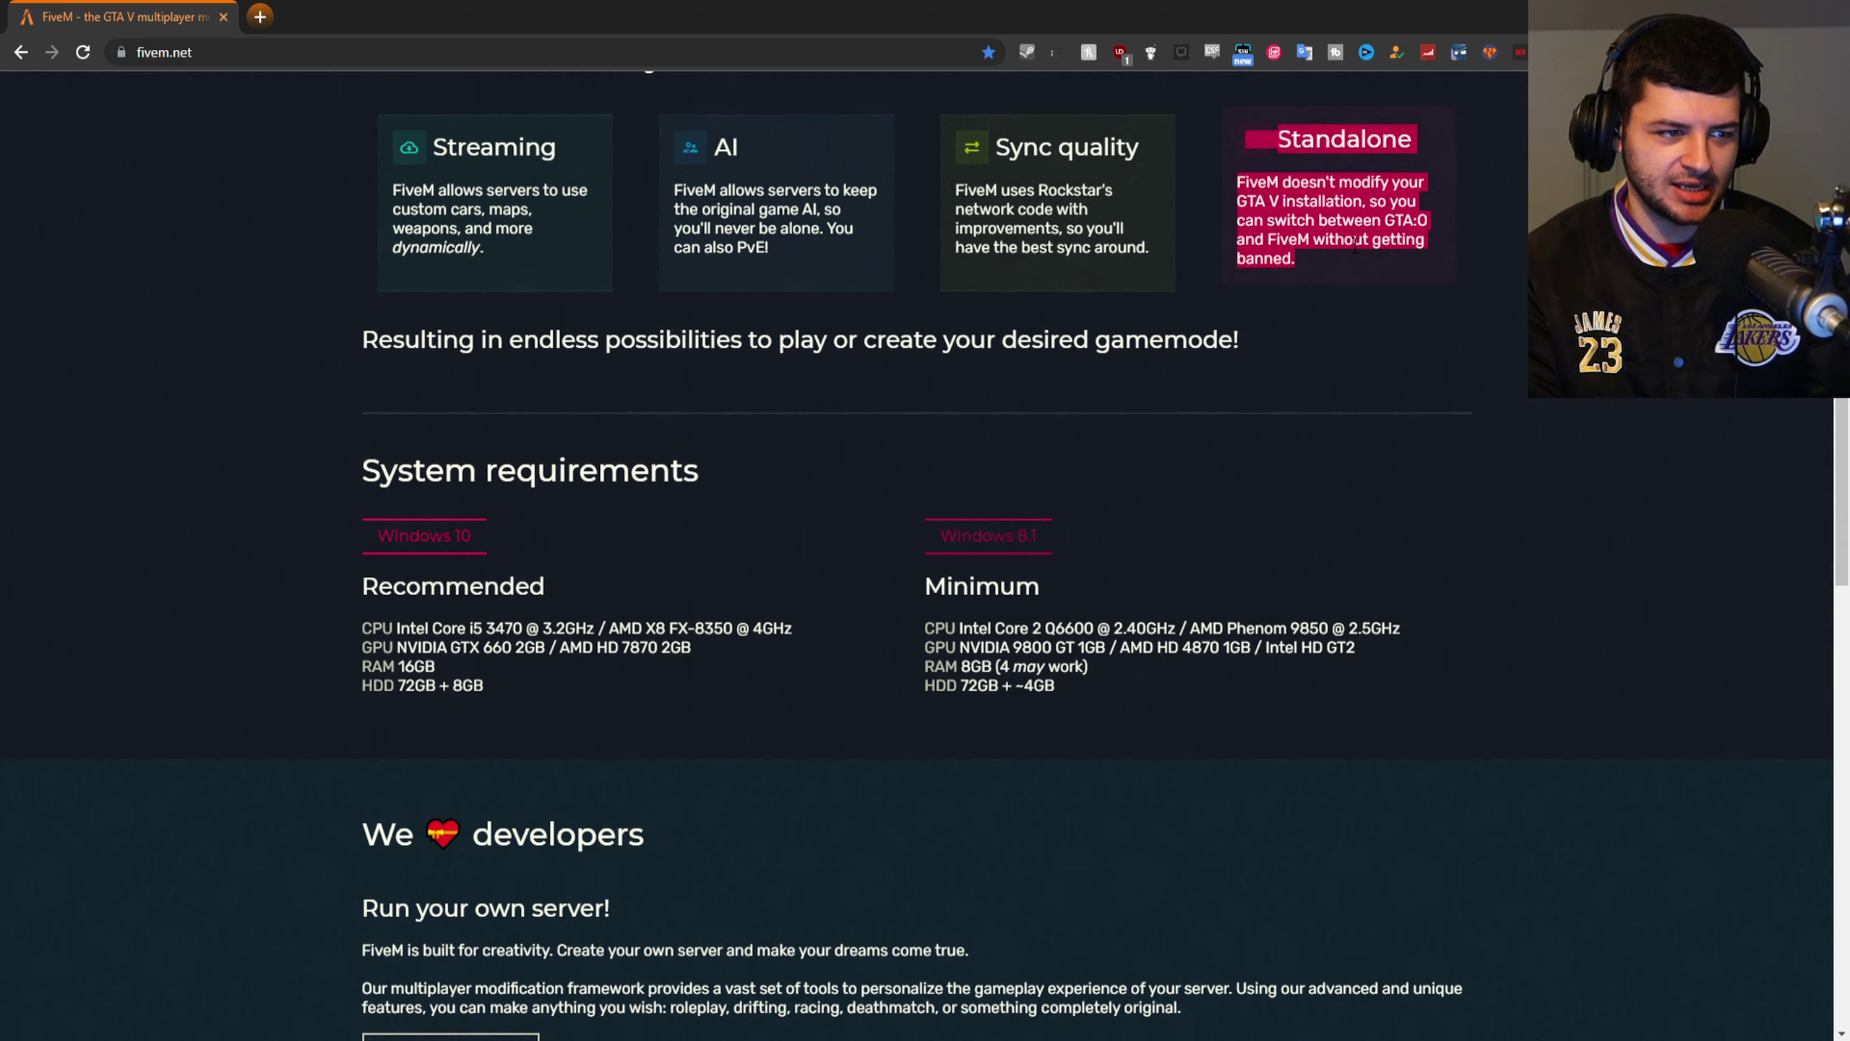
click(1267, 185)
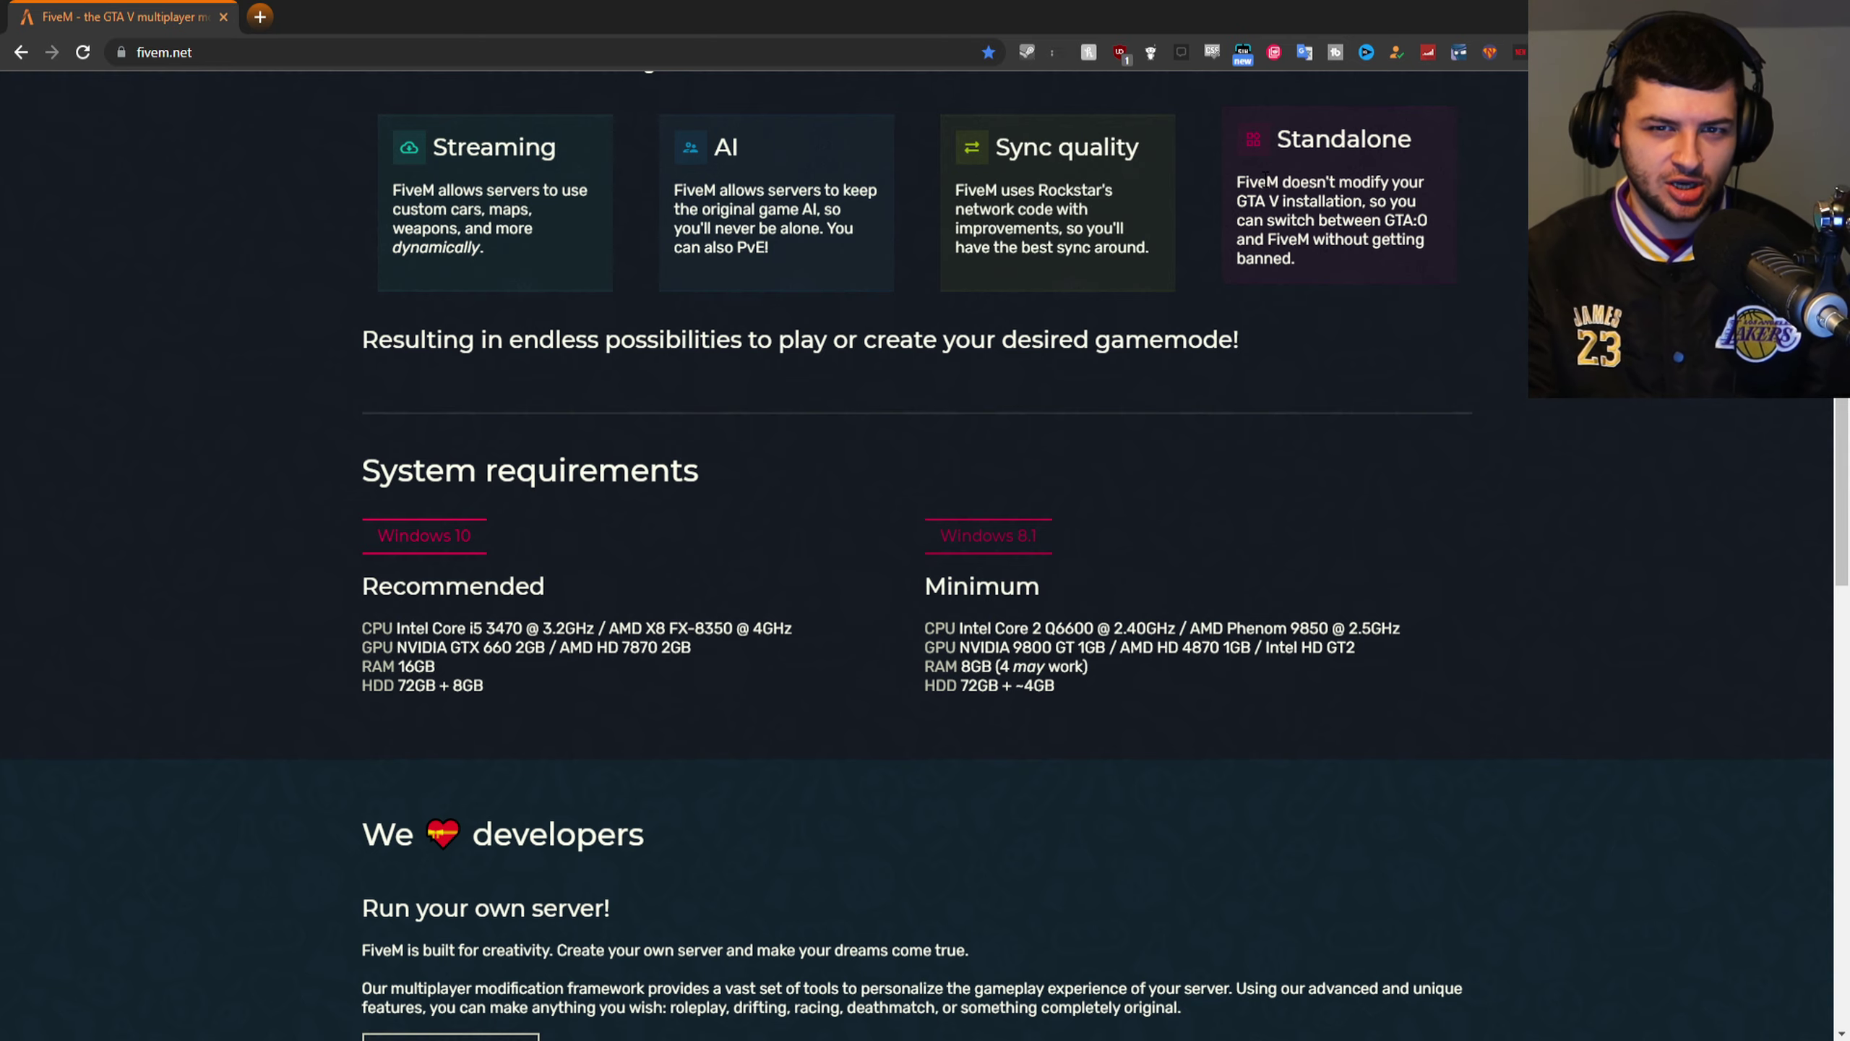
Step: Skim the developer section and examine the recommended CPU, GPU, RAM and HDD requirements for Windows 10
scroll(966, 292, down, 6)
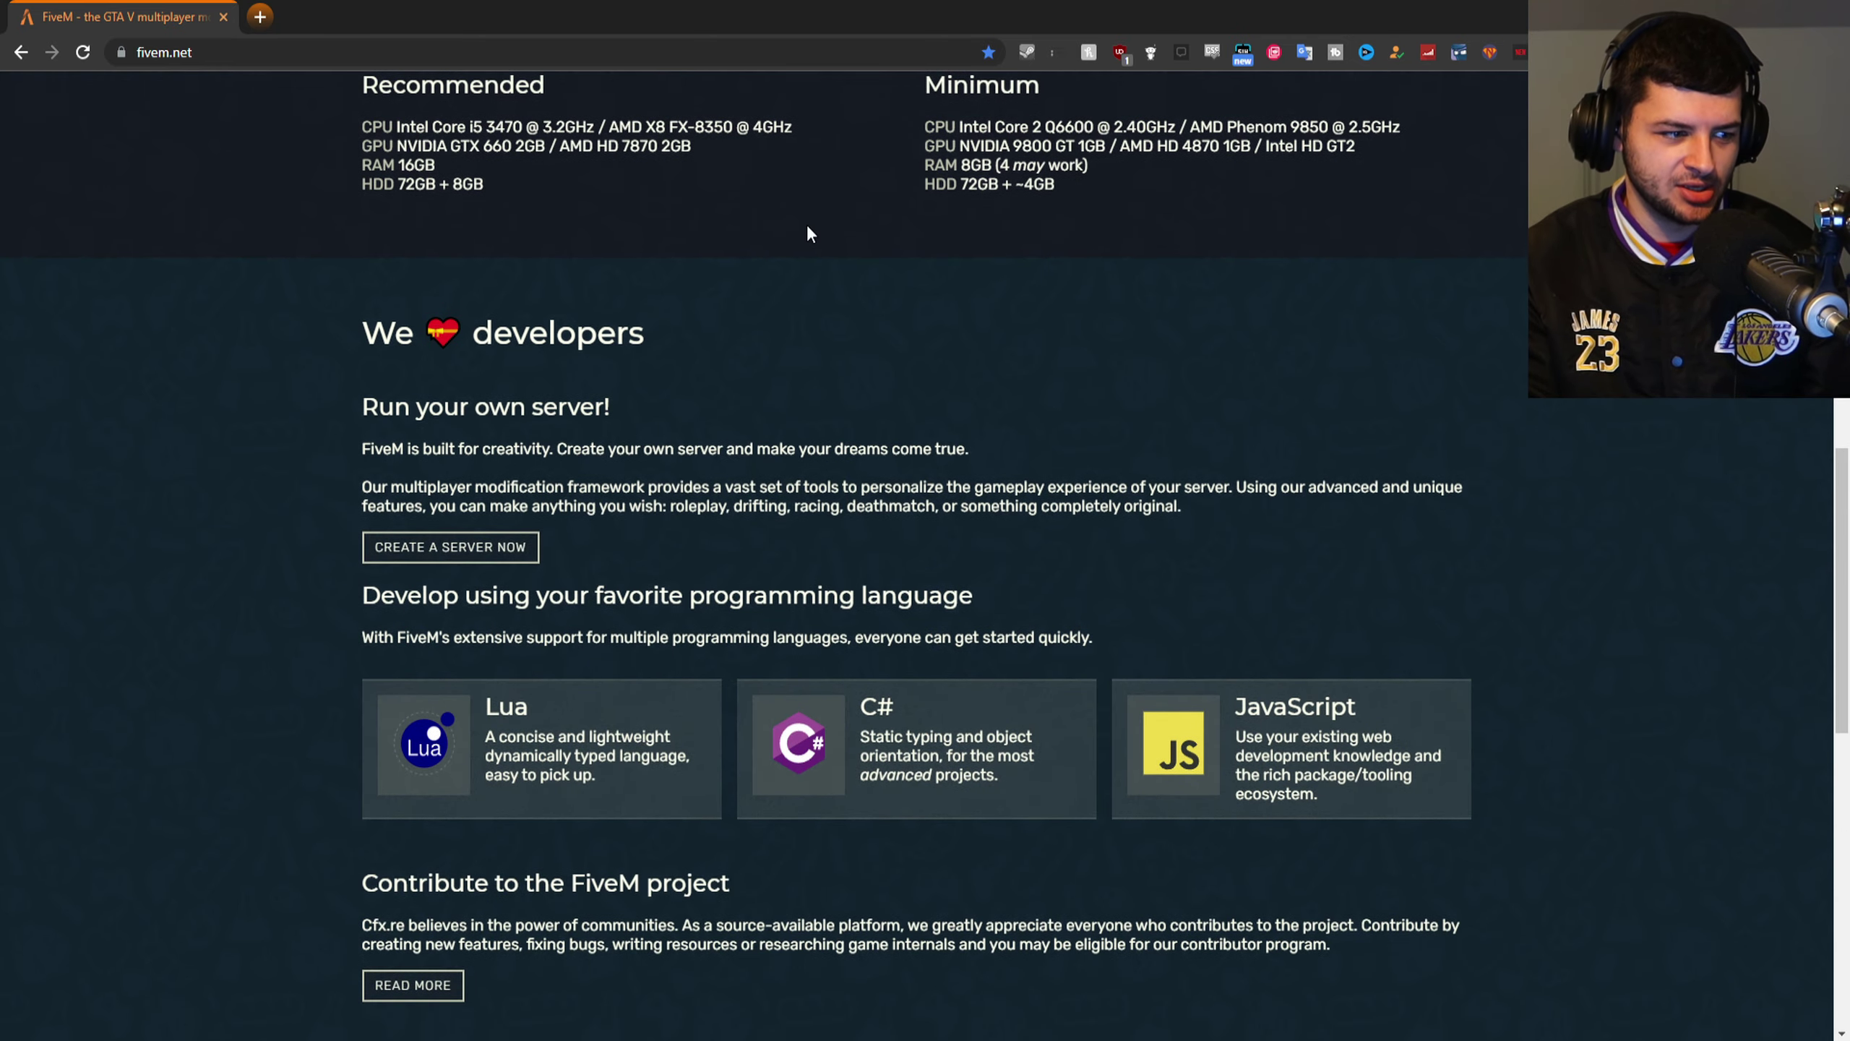
scroll(806, 223, down, 3)
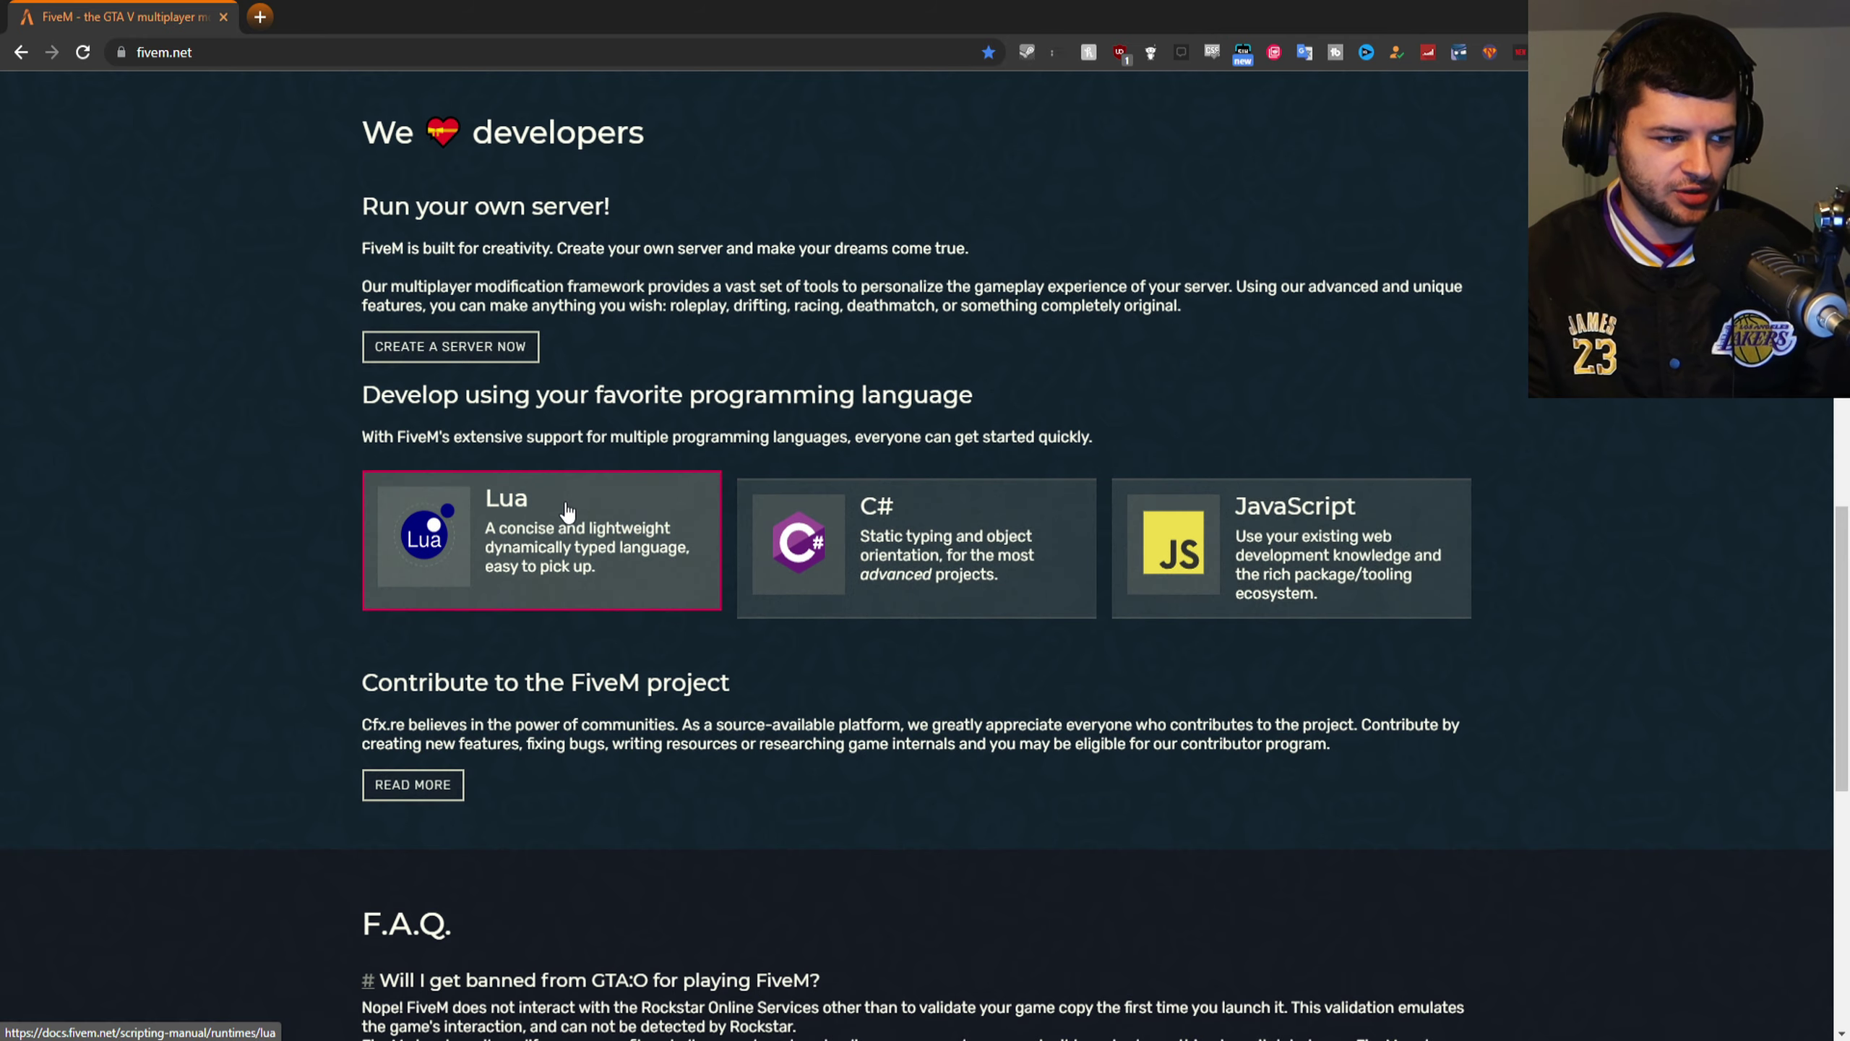
scroll(572, 481, down, 5)
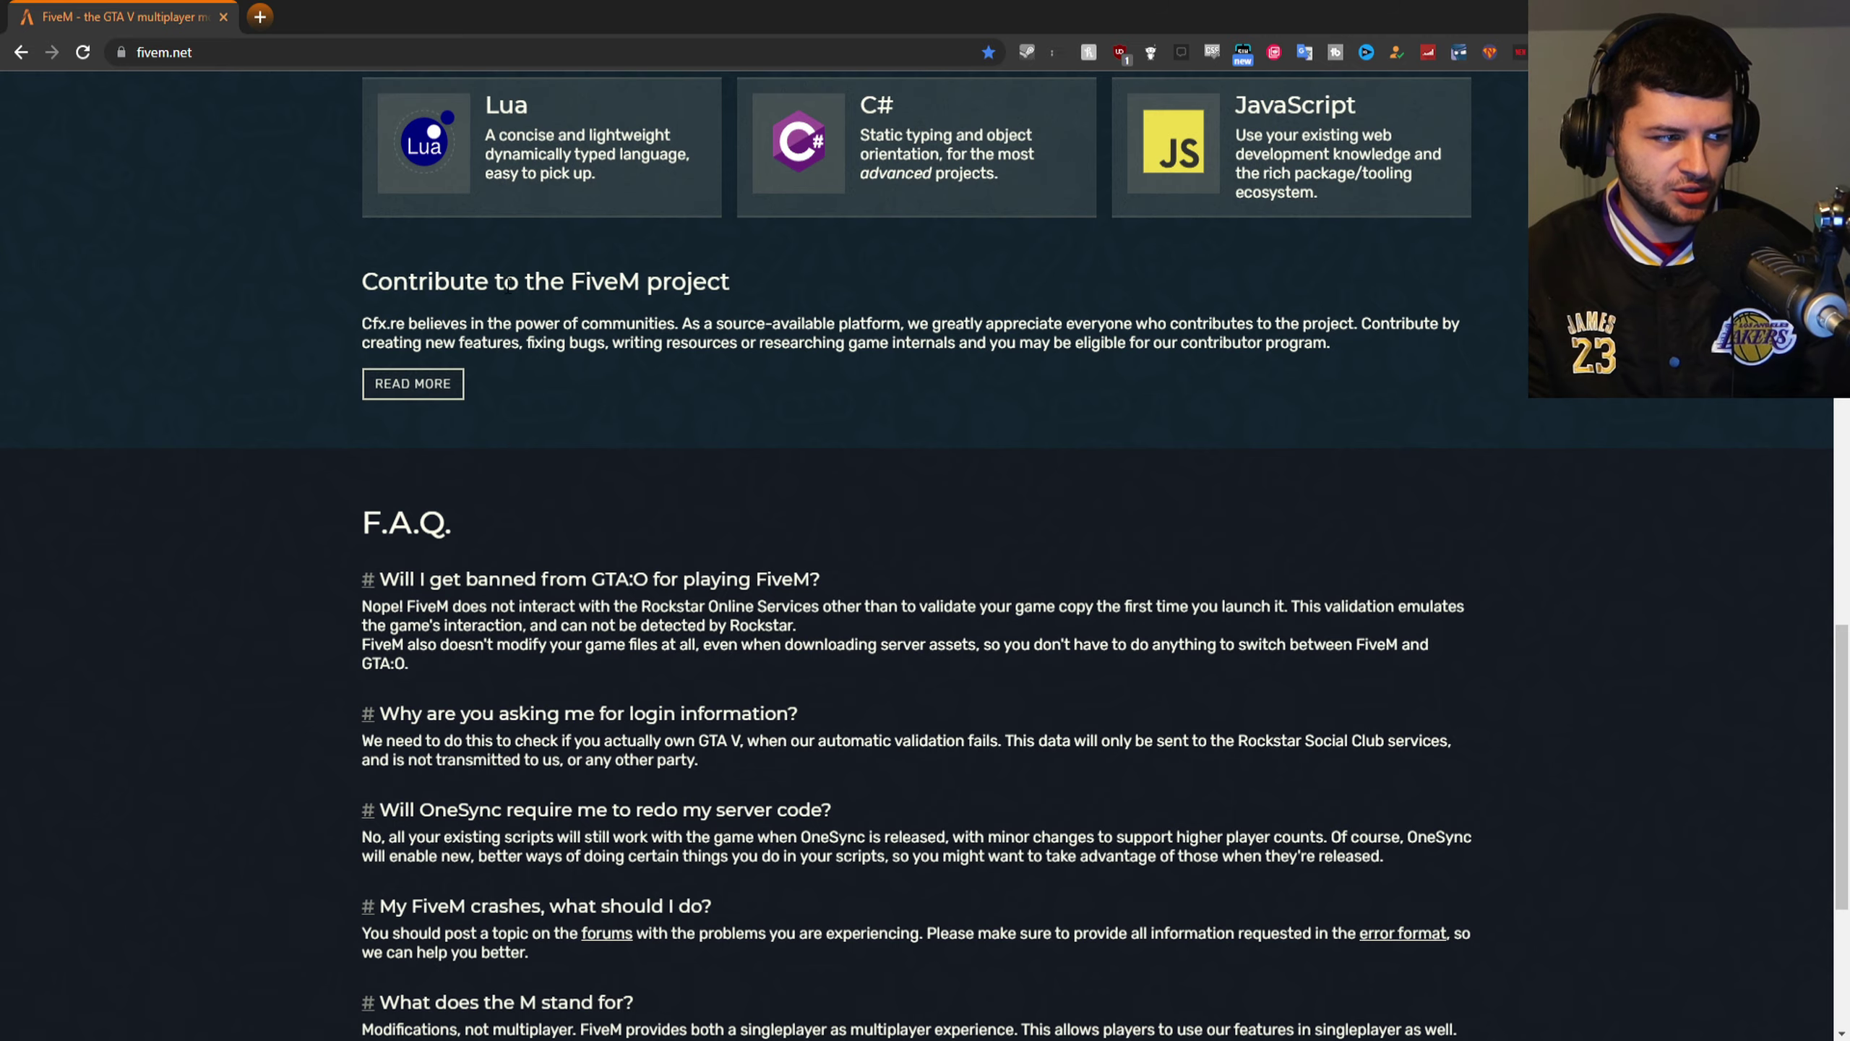
scroll(638, 434, up, 12)
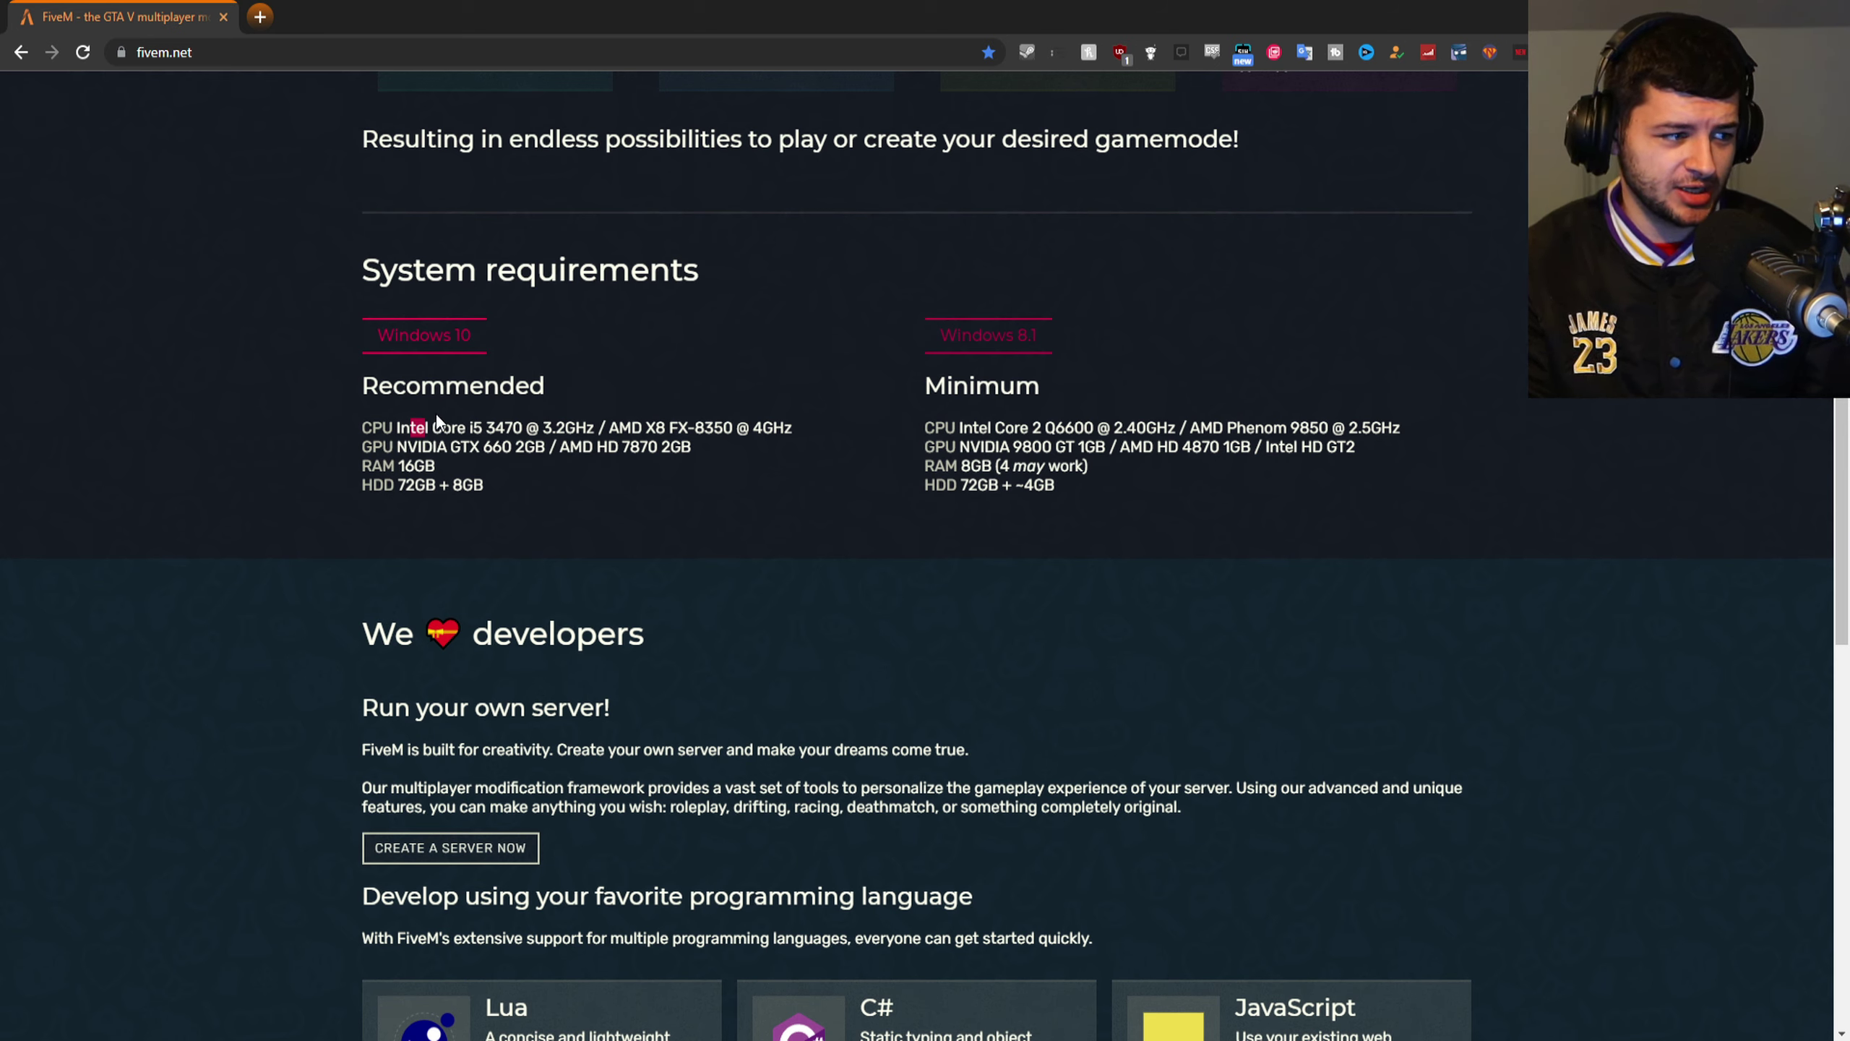
drag(543, 428, 605, 419)
click(604, 421)
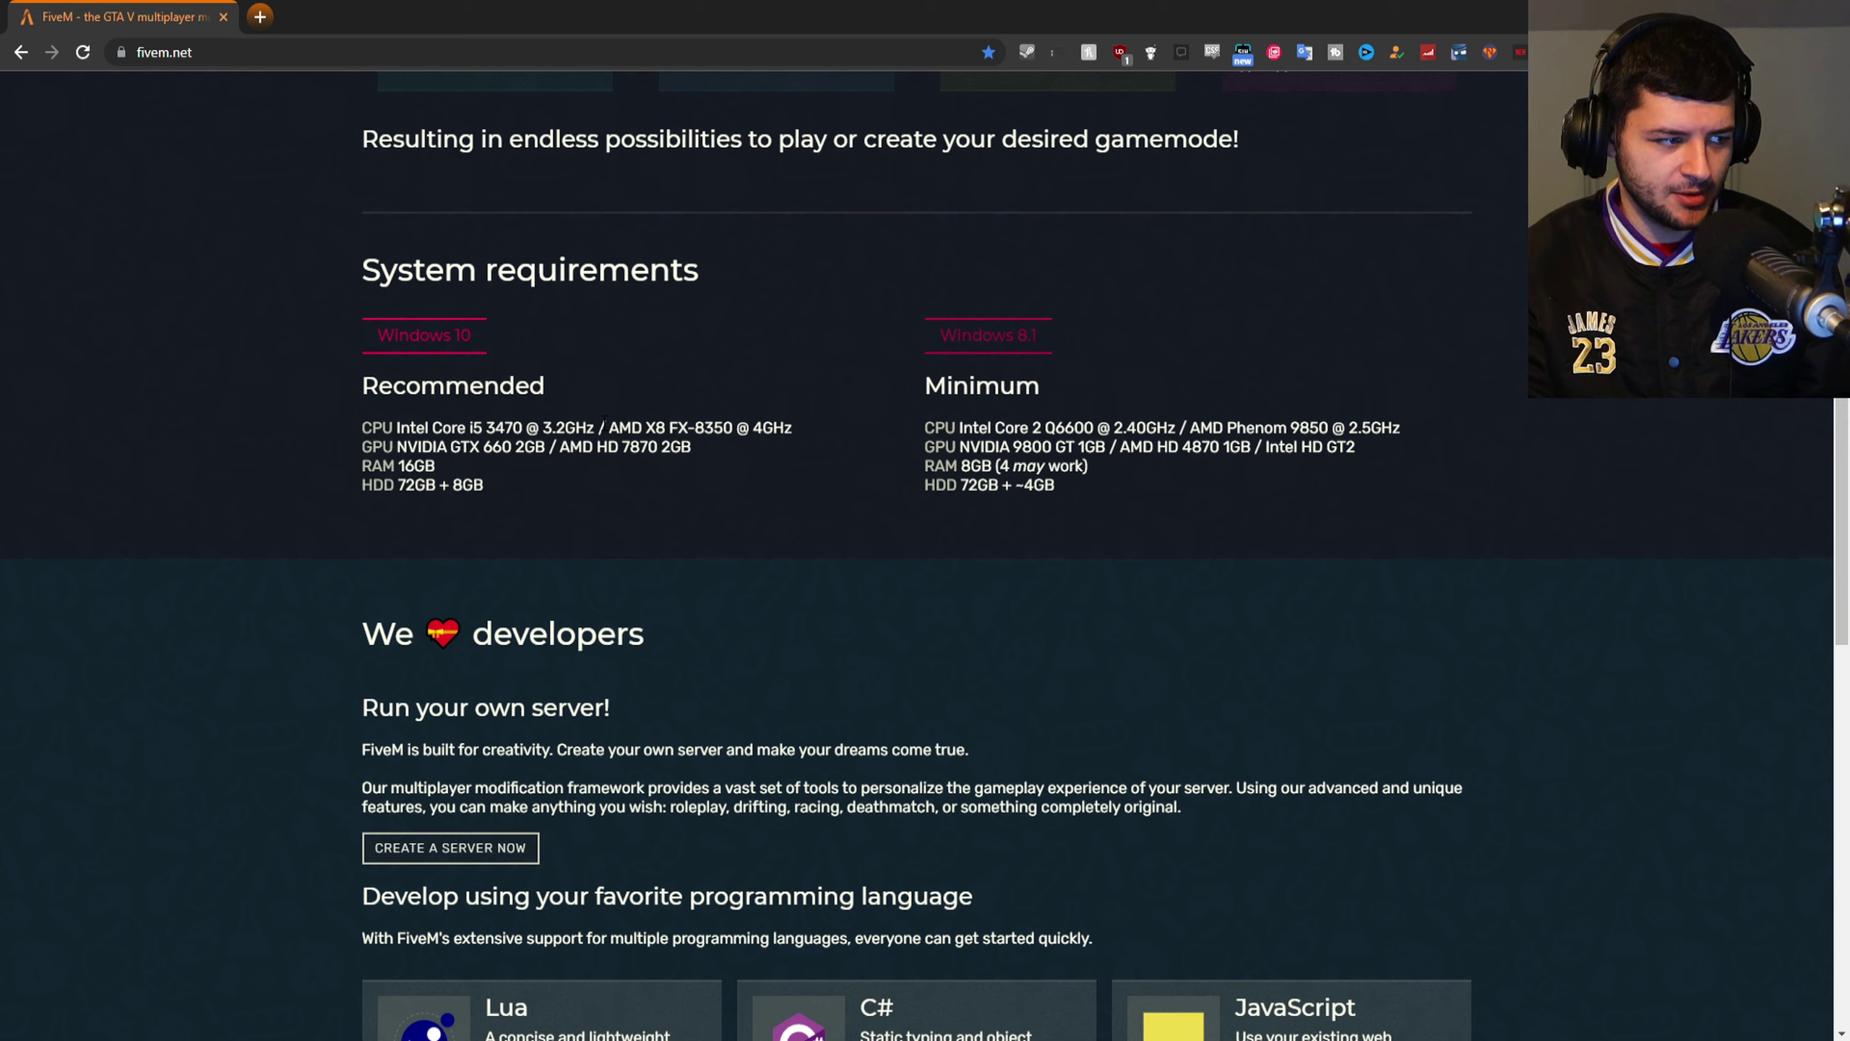
drag(383, 446, 640, 446)
click(512, 446)
click(581, 445)
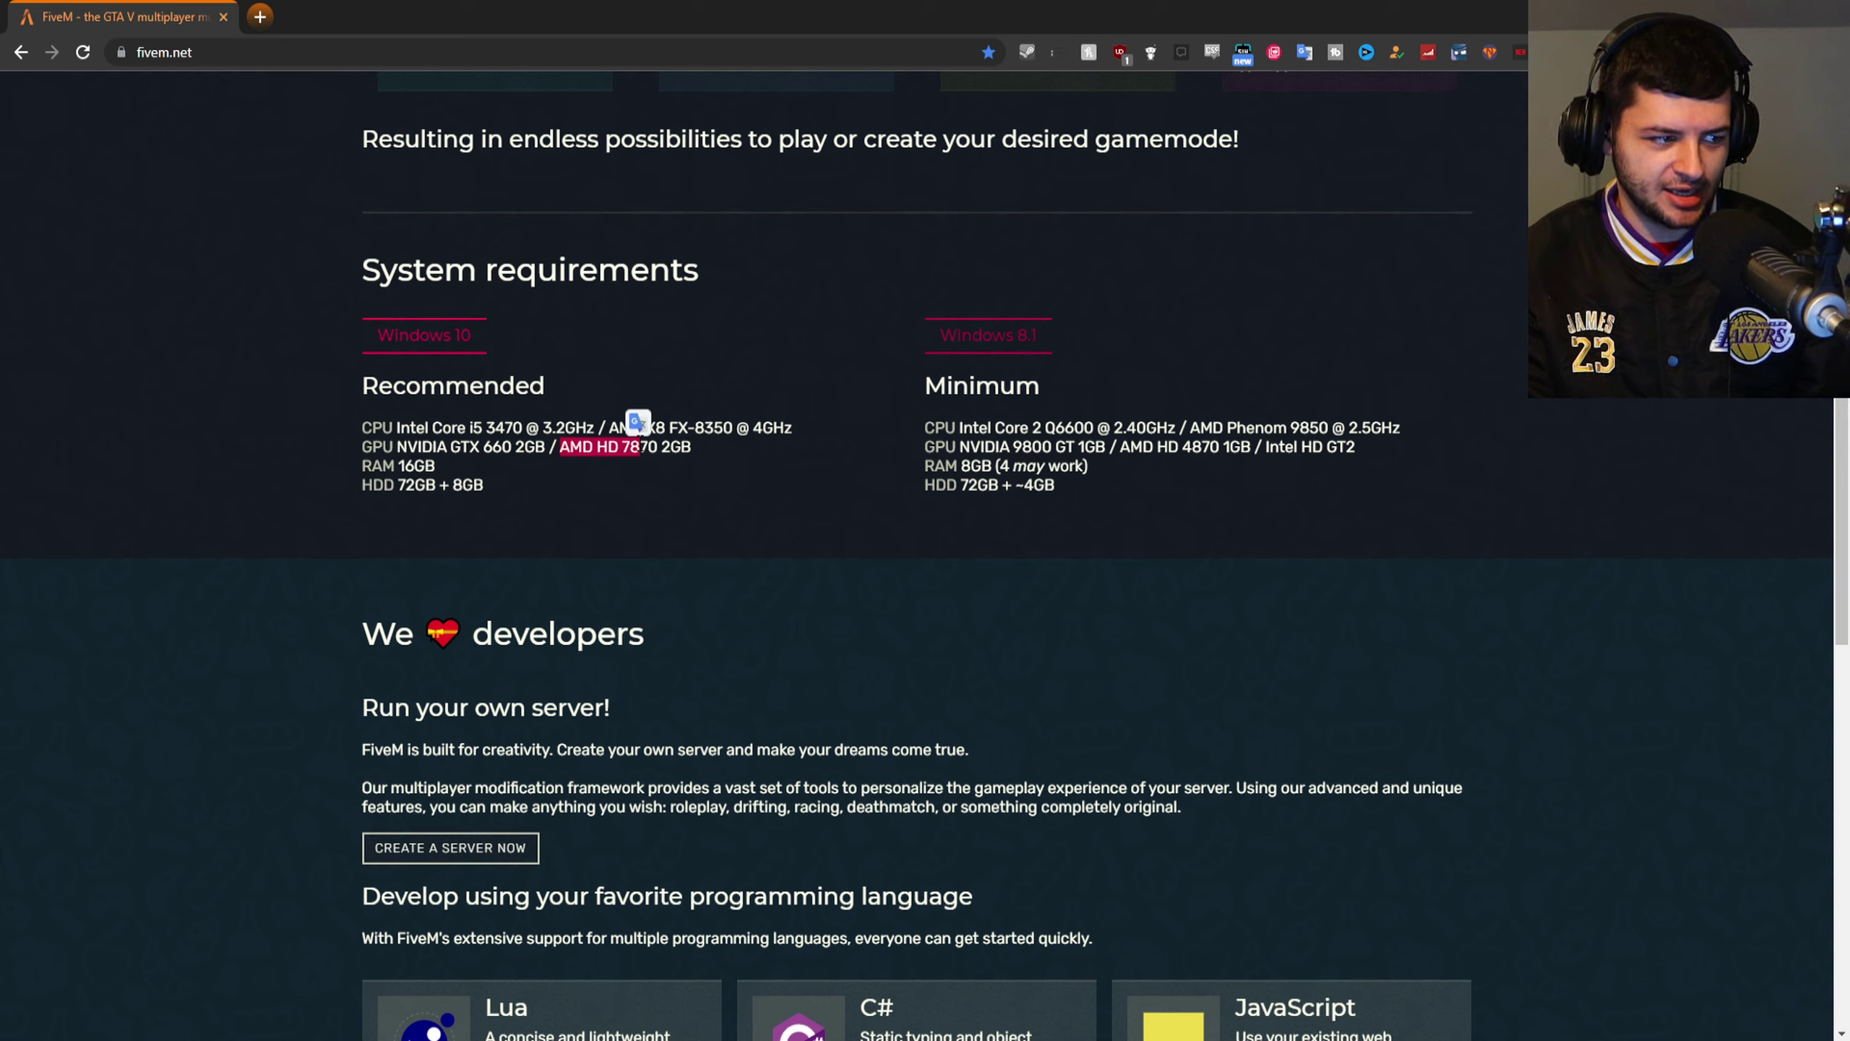
click(640, 446)
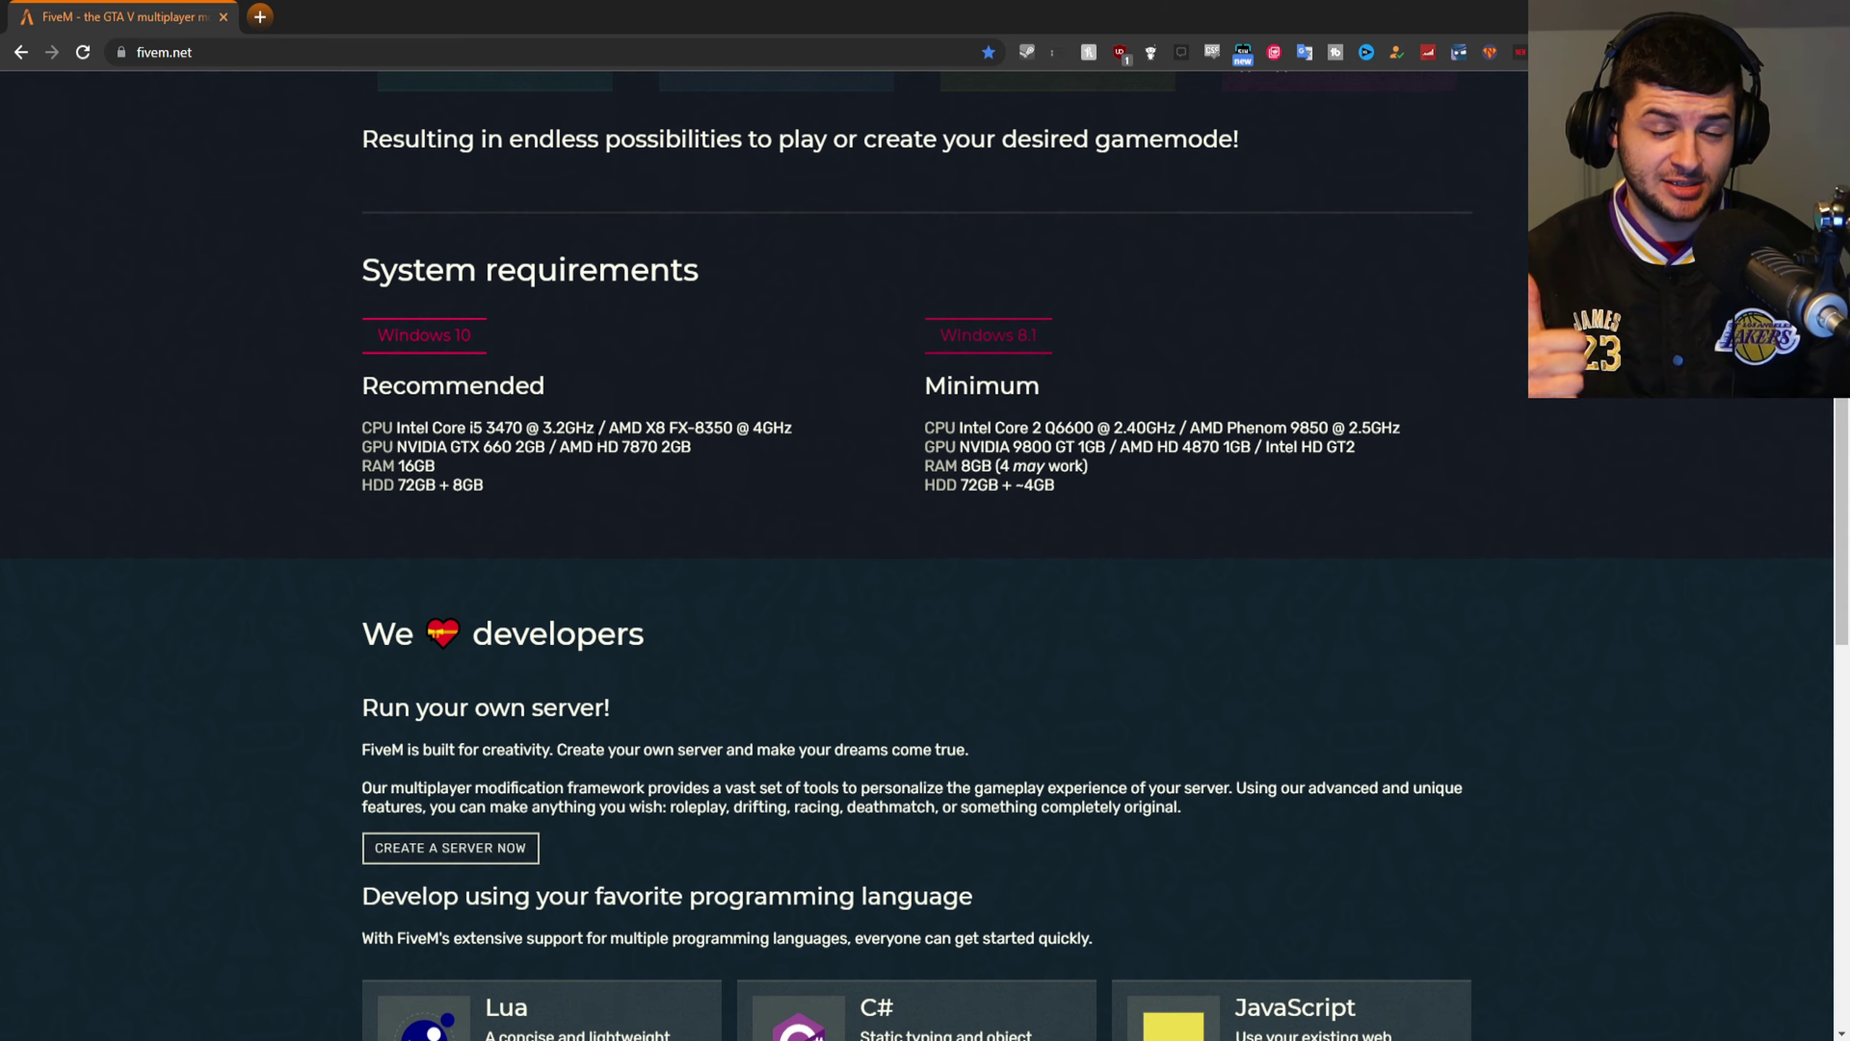
drag(361, 470, 457, 485)
click(443, 461)
click(459, 483)
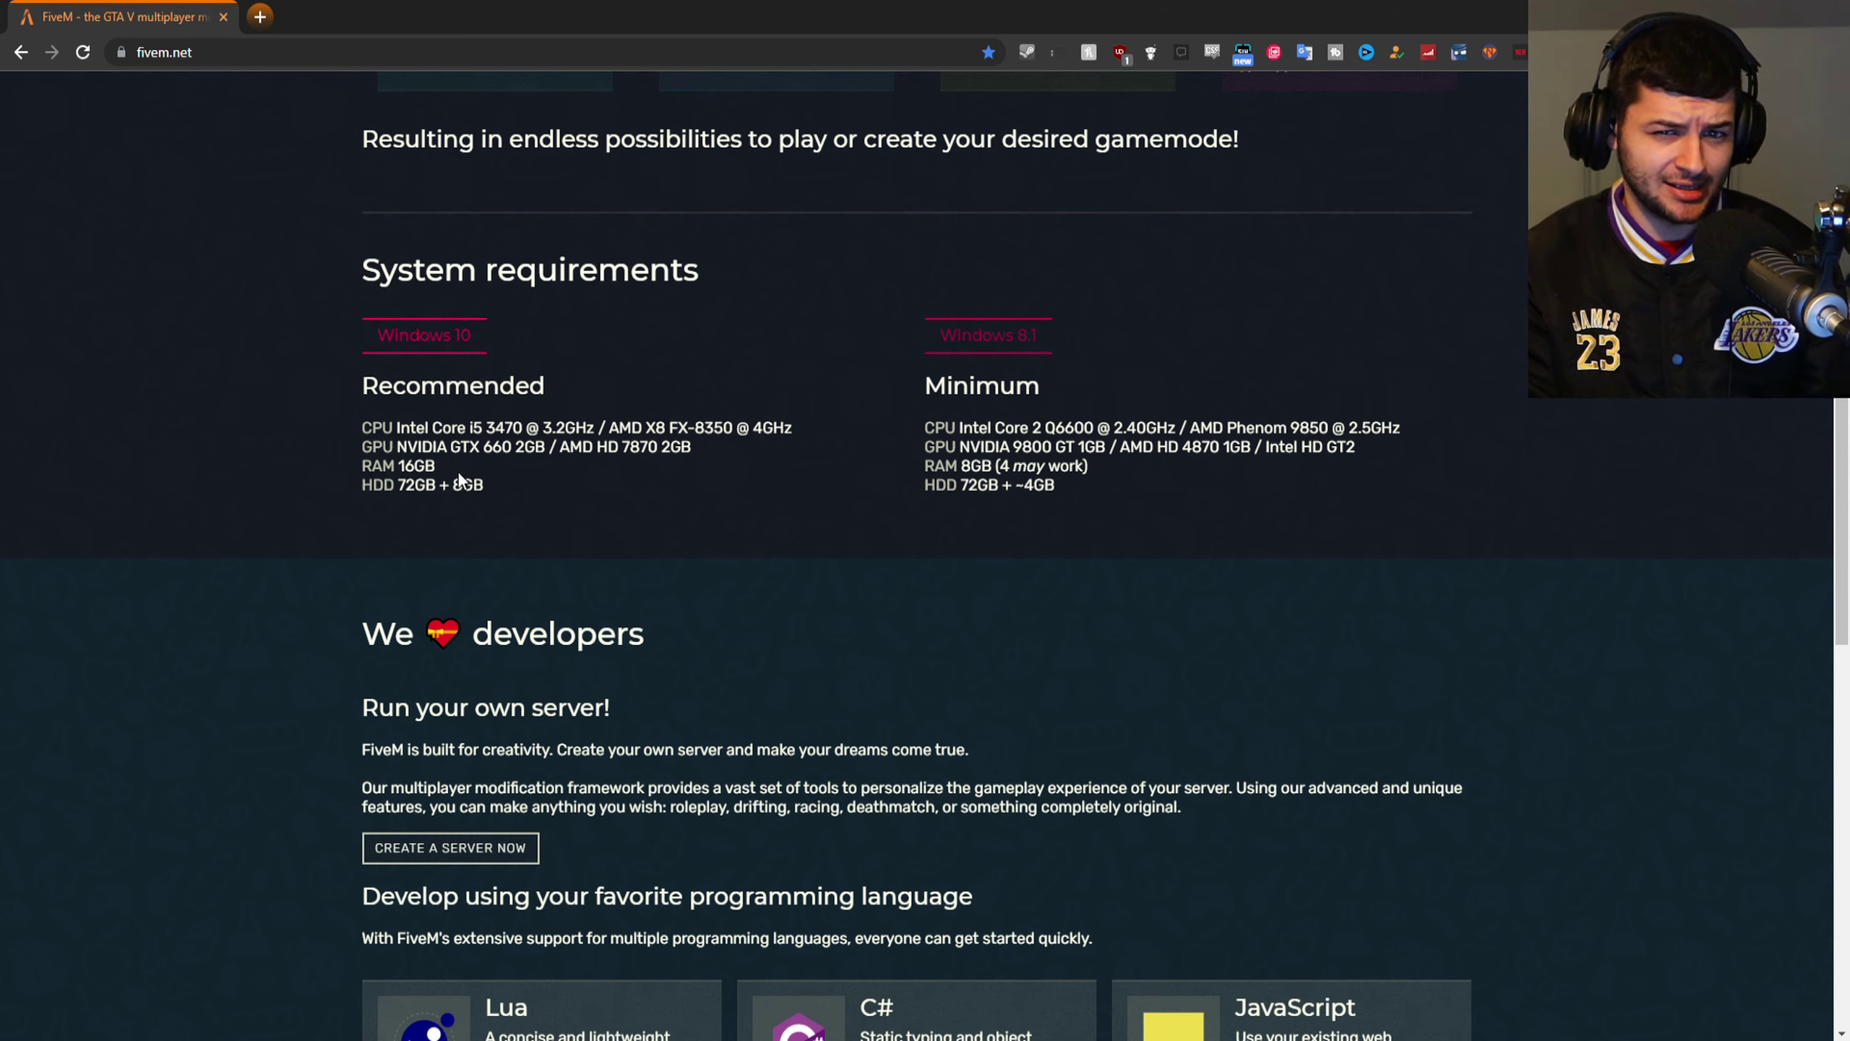
drag(437, 467, 364, 471)
click(397, 467)
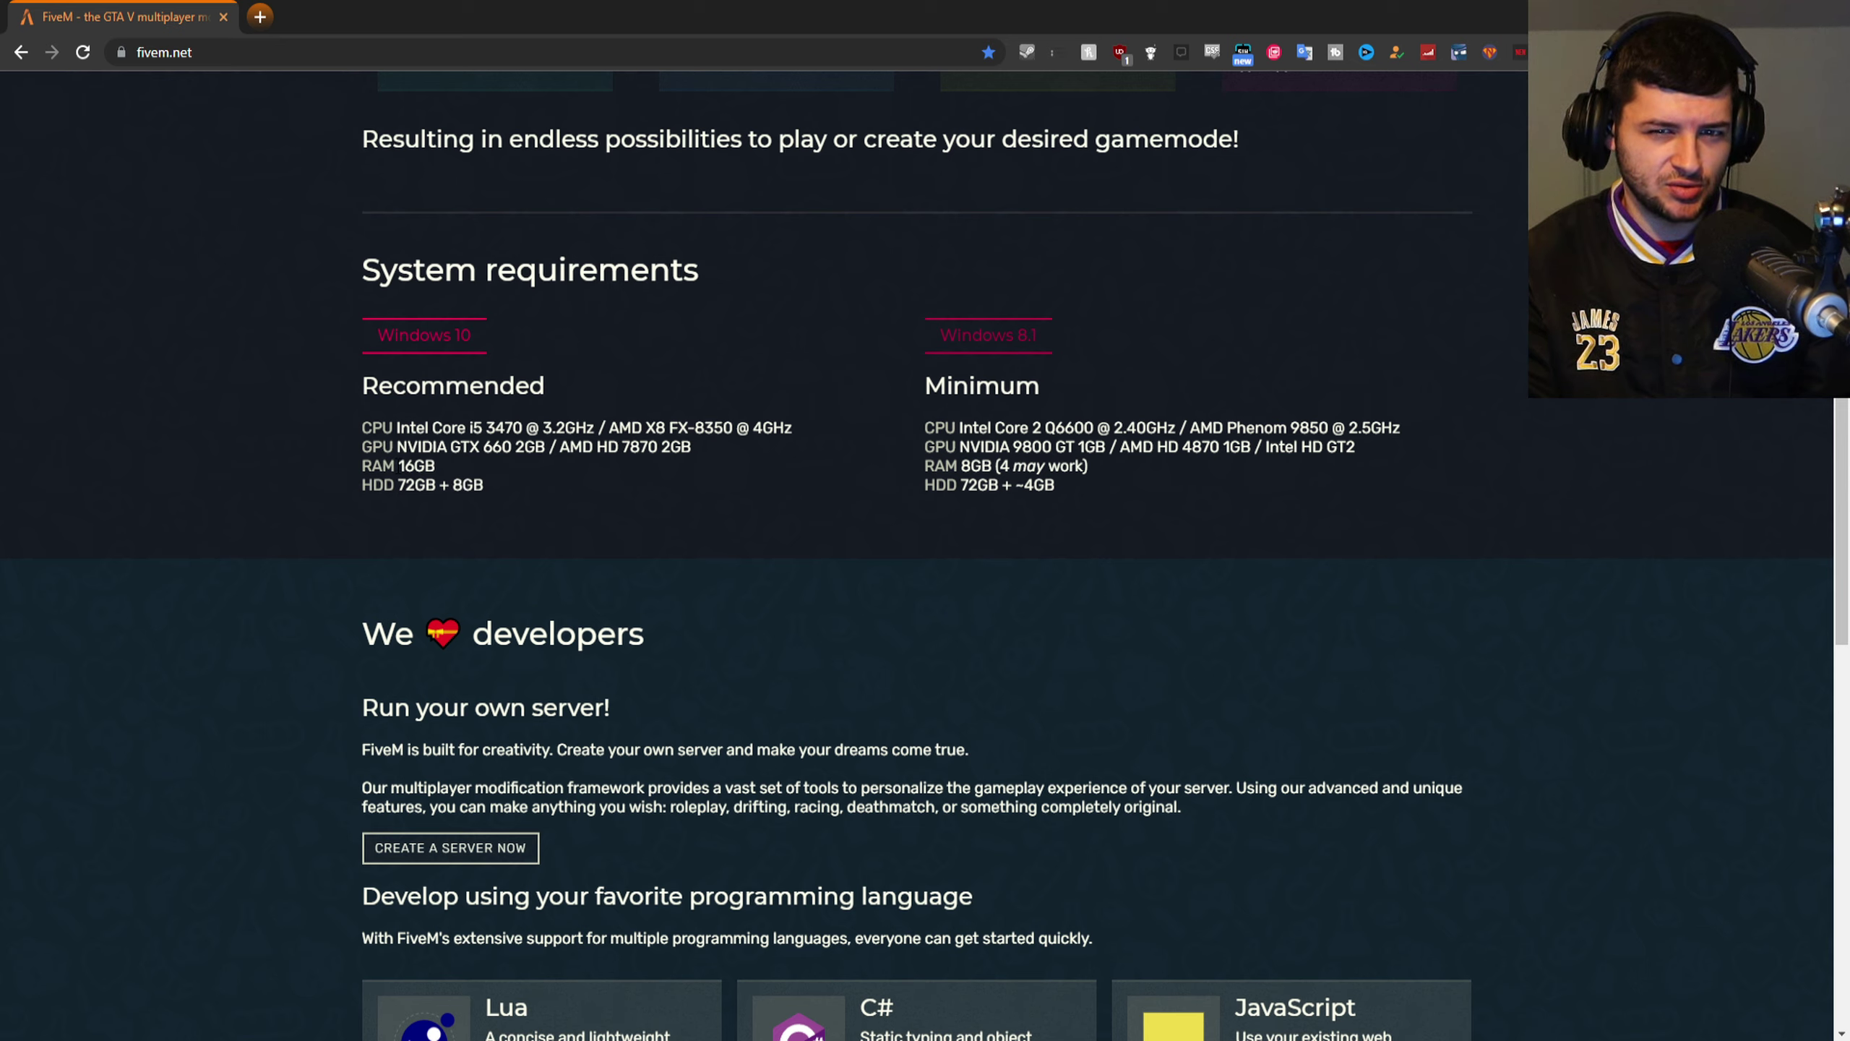
drag(360, 485, 488, 484)
triple_click(432, 486)
click(430, 487)
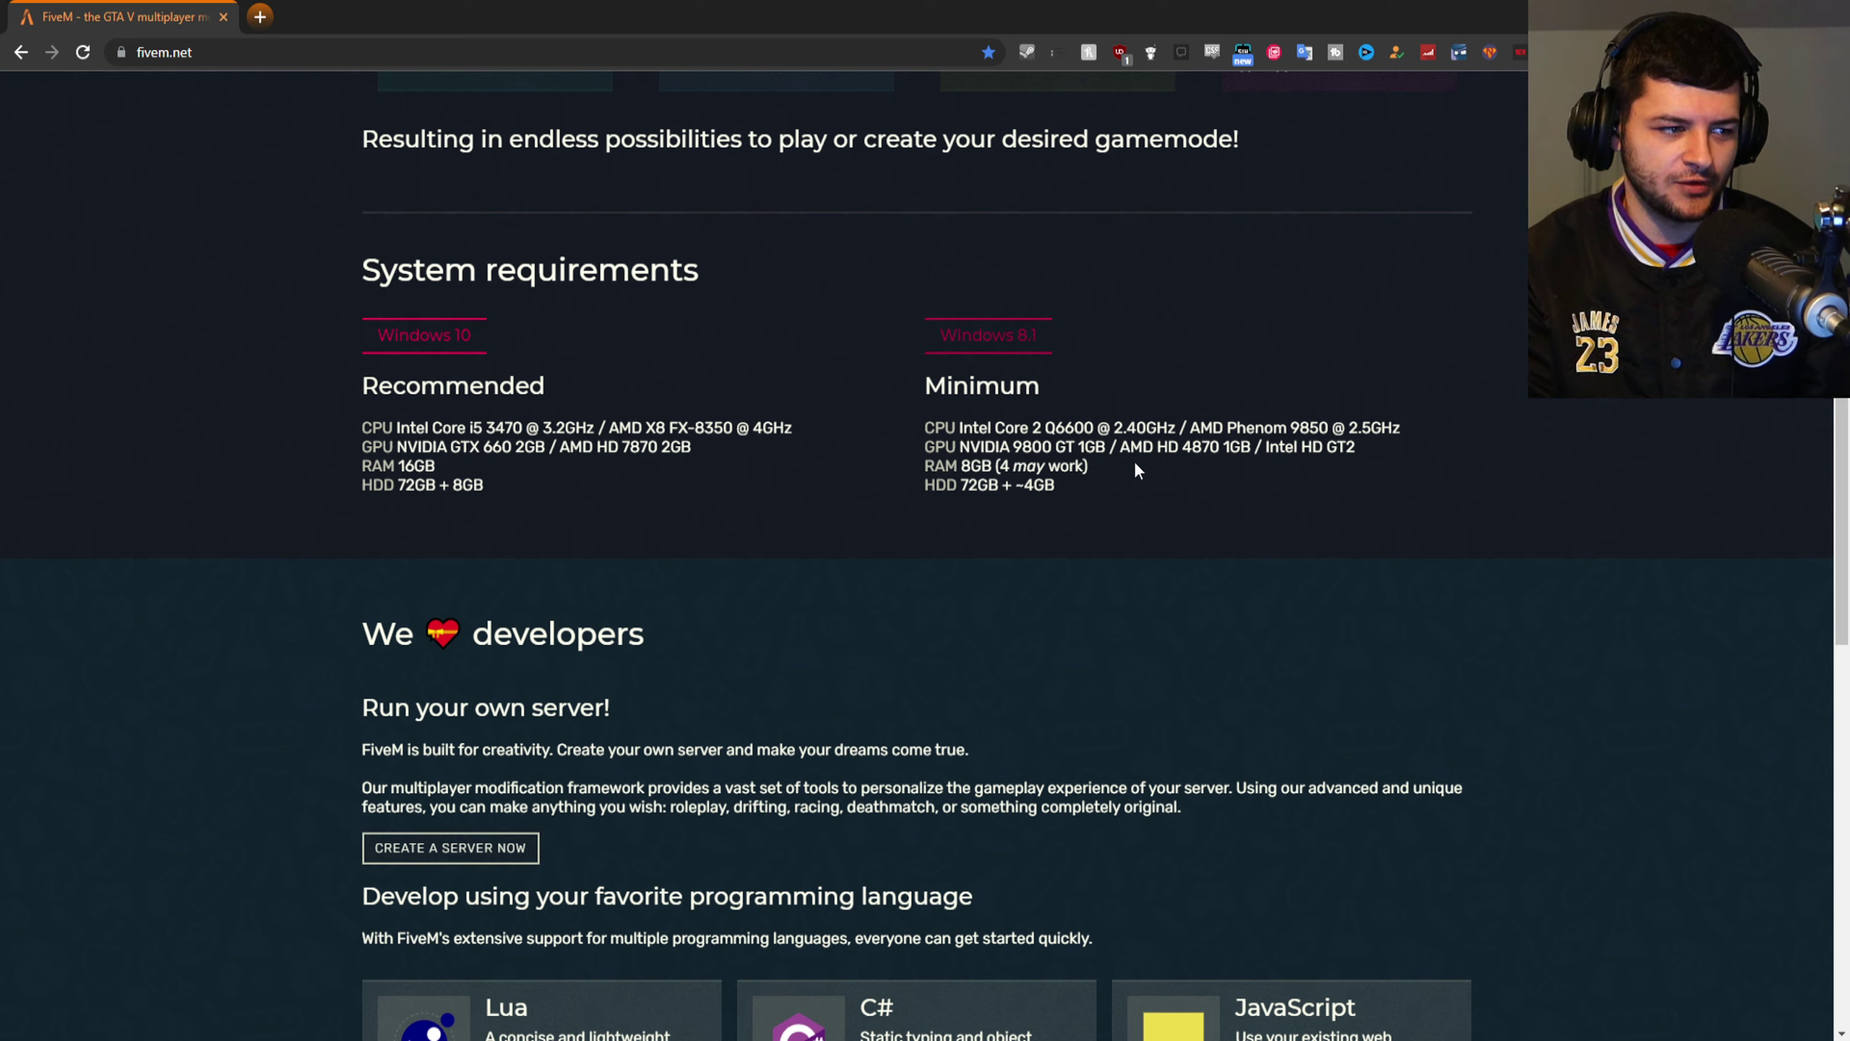
Step: Check the minimum Windows 8.1 requirements and read the F.A.Q. answer about GTA:O bans for playing FiveM
drag(357, 132, 671, 492)
click(1061, 515)
drag(1061, 515, 994, 429)
drag(935, 333, 1095, 483)
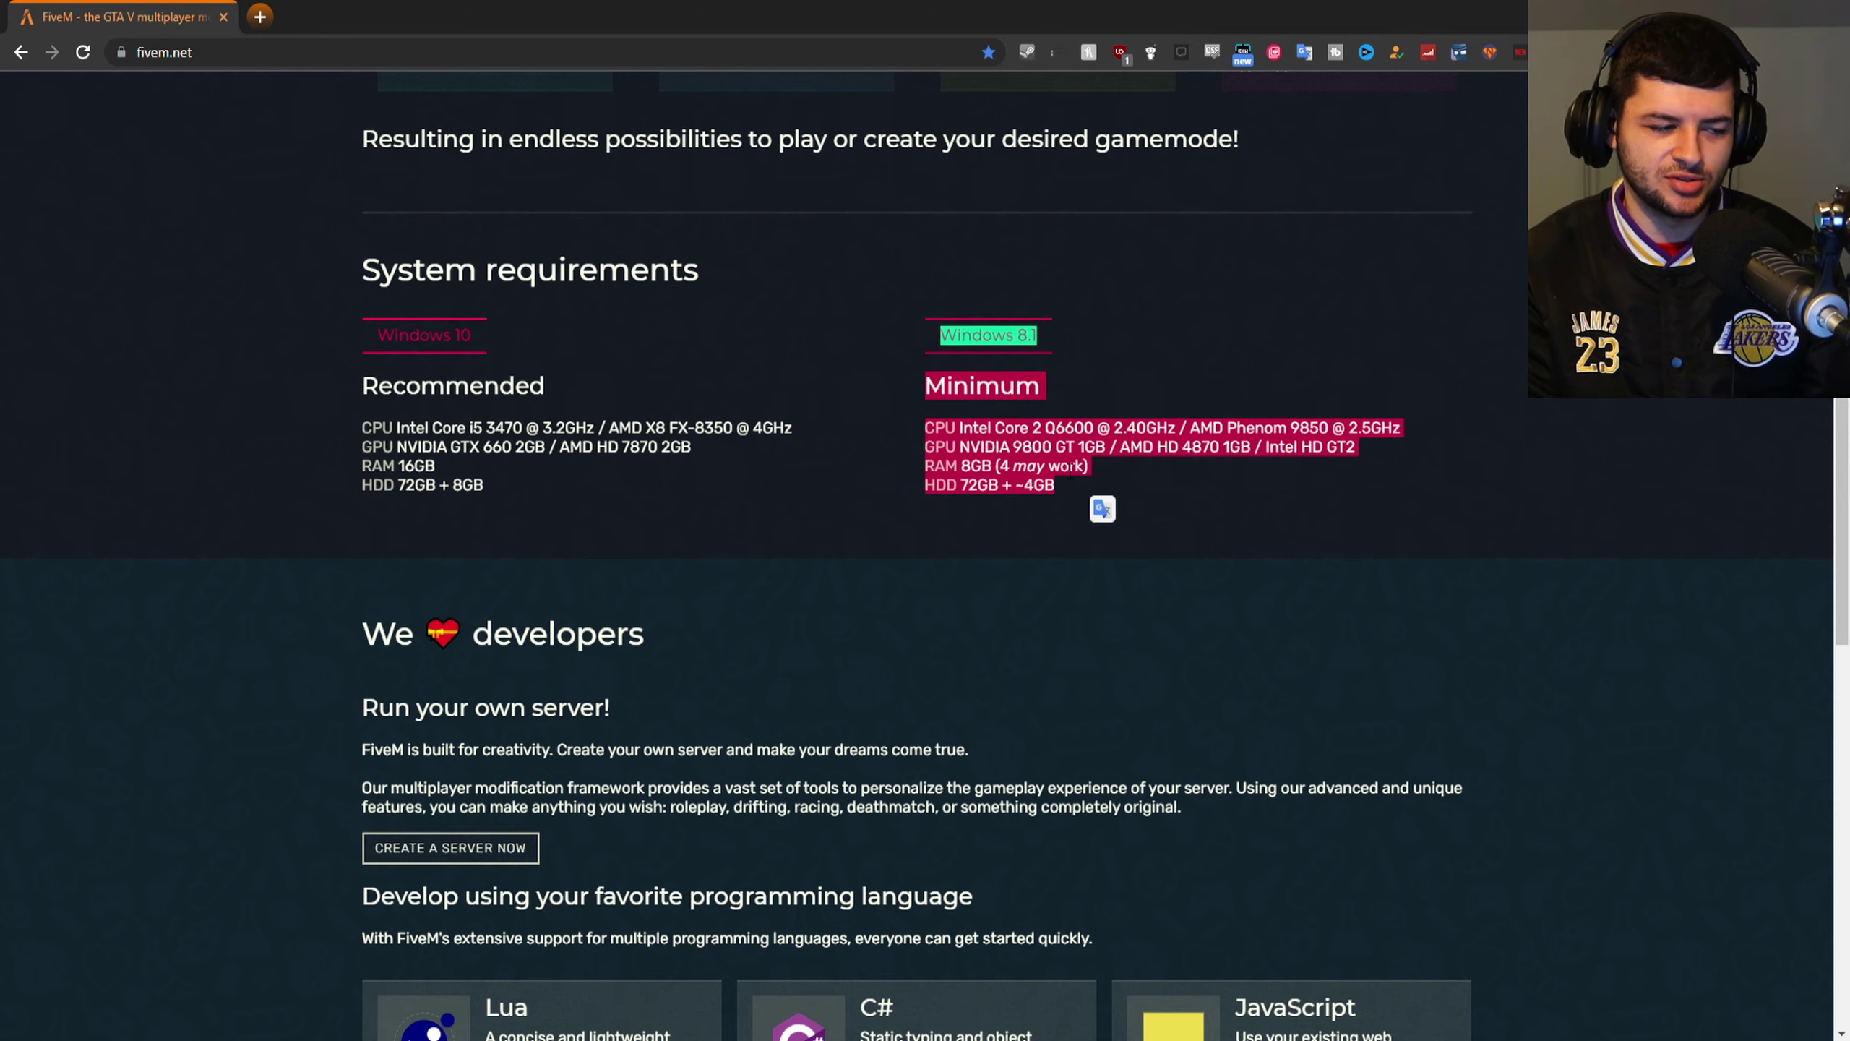
scroll(1102, 473, down, 15)
drag(399, 182, 697, 184)
drag(364, 210, 893, 211)
click(841, 210)
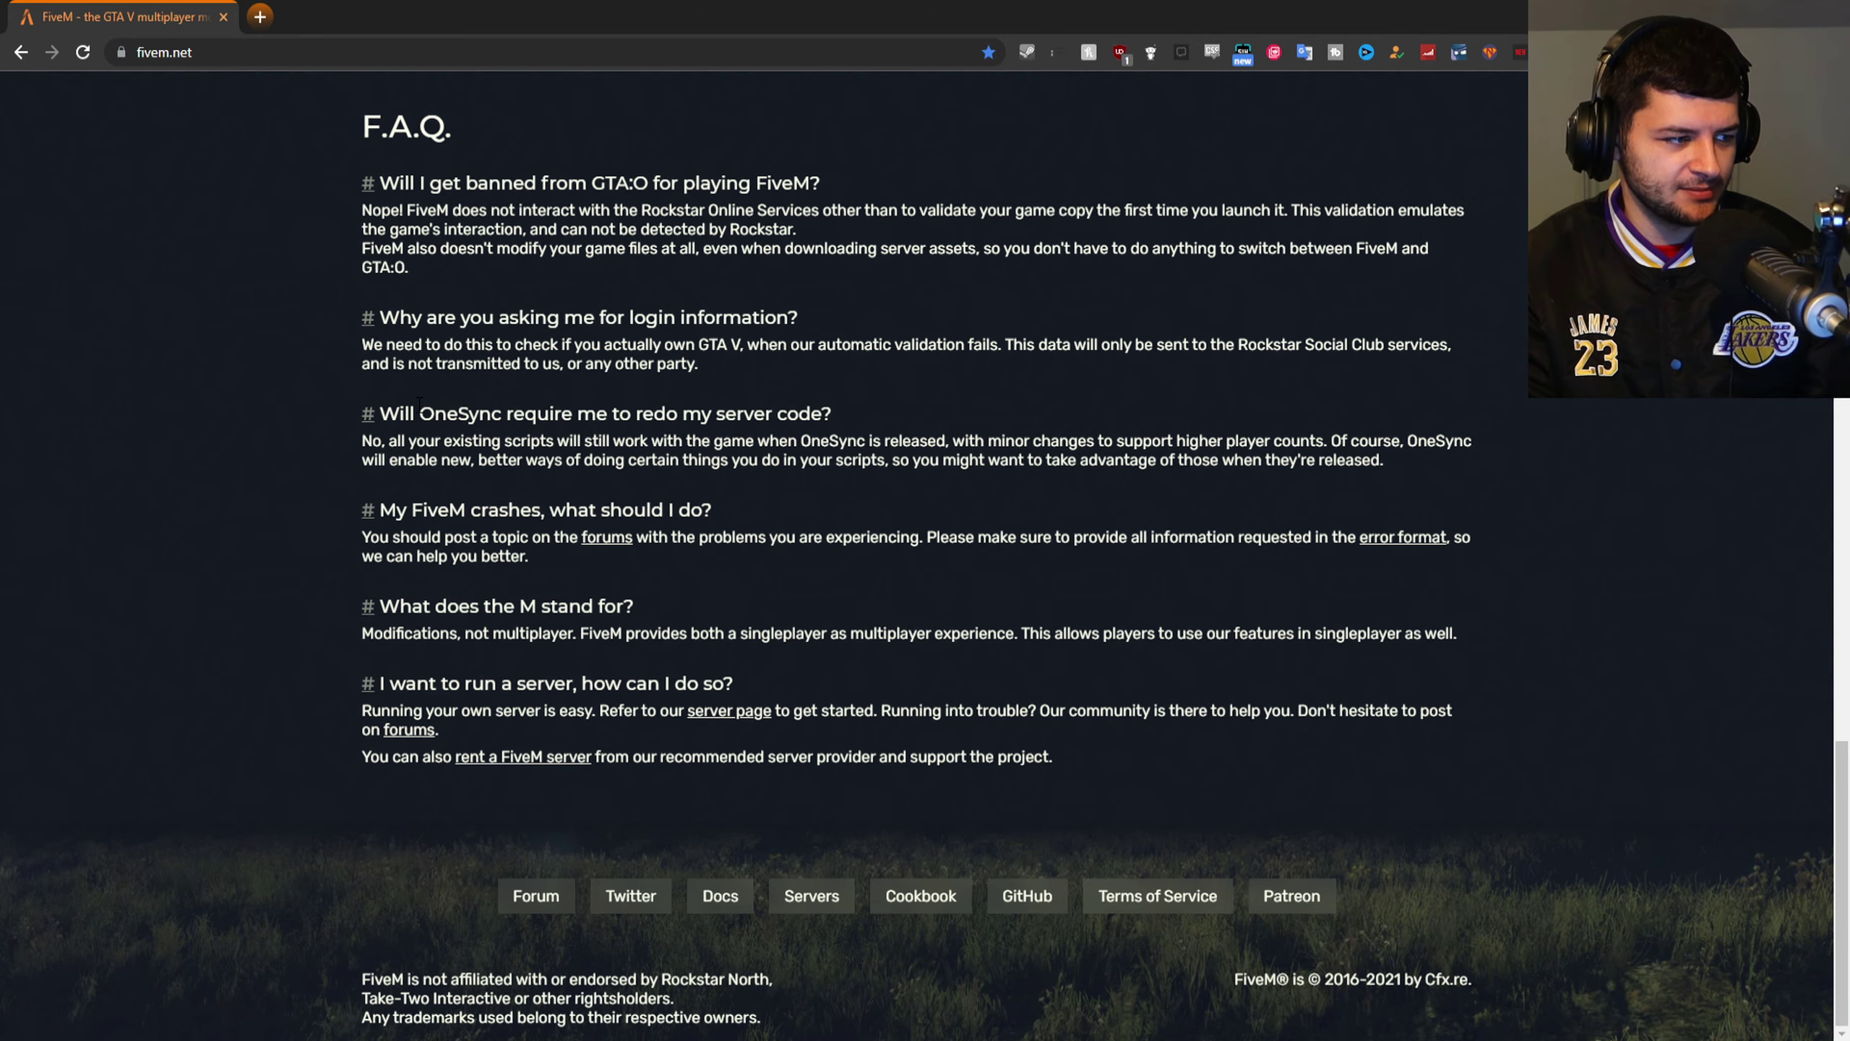
Step: Download the FiveM client from the homepage, going through the service agreement to its end and agreeing to it
scroll(529, 696, up, 10)
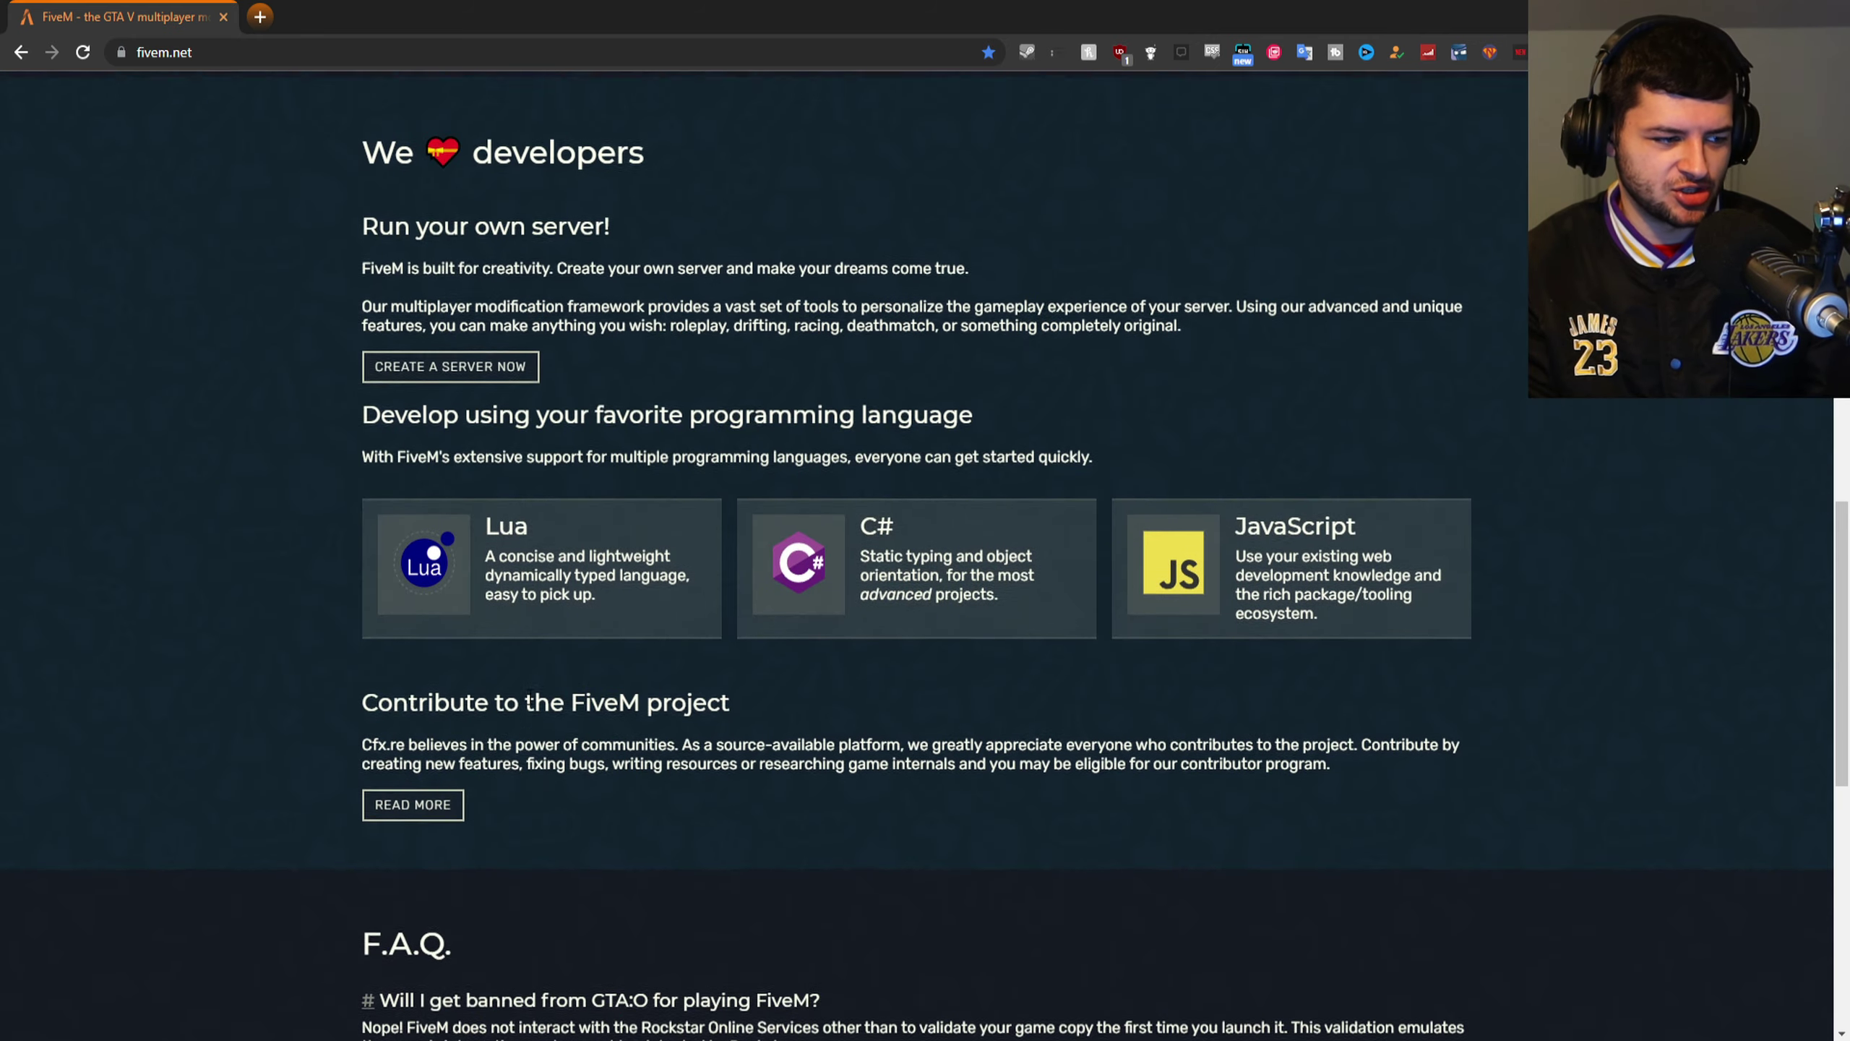
scroll(530, 696, up, 10)
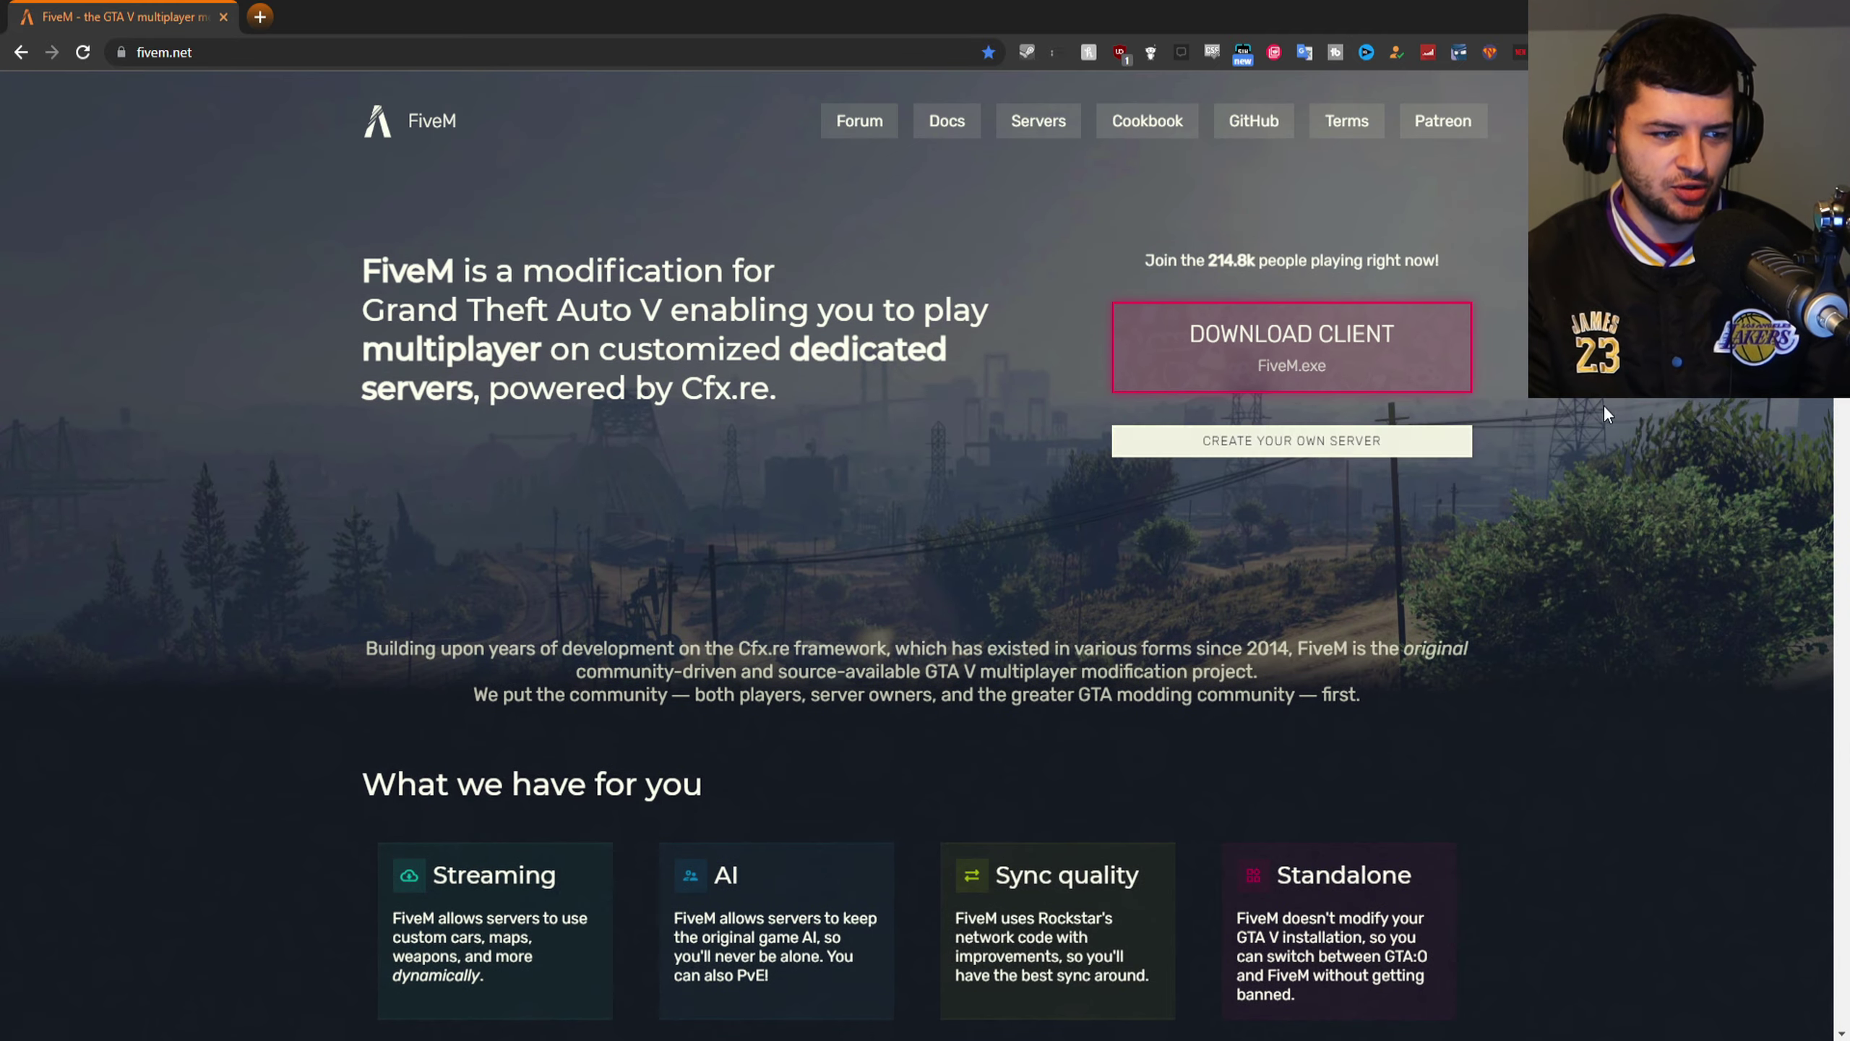
click(1327, 353)
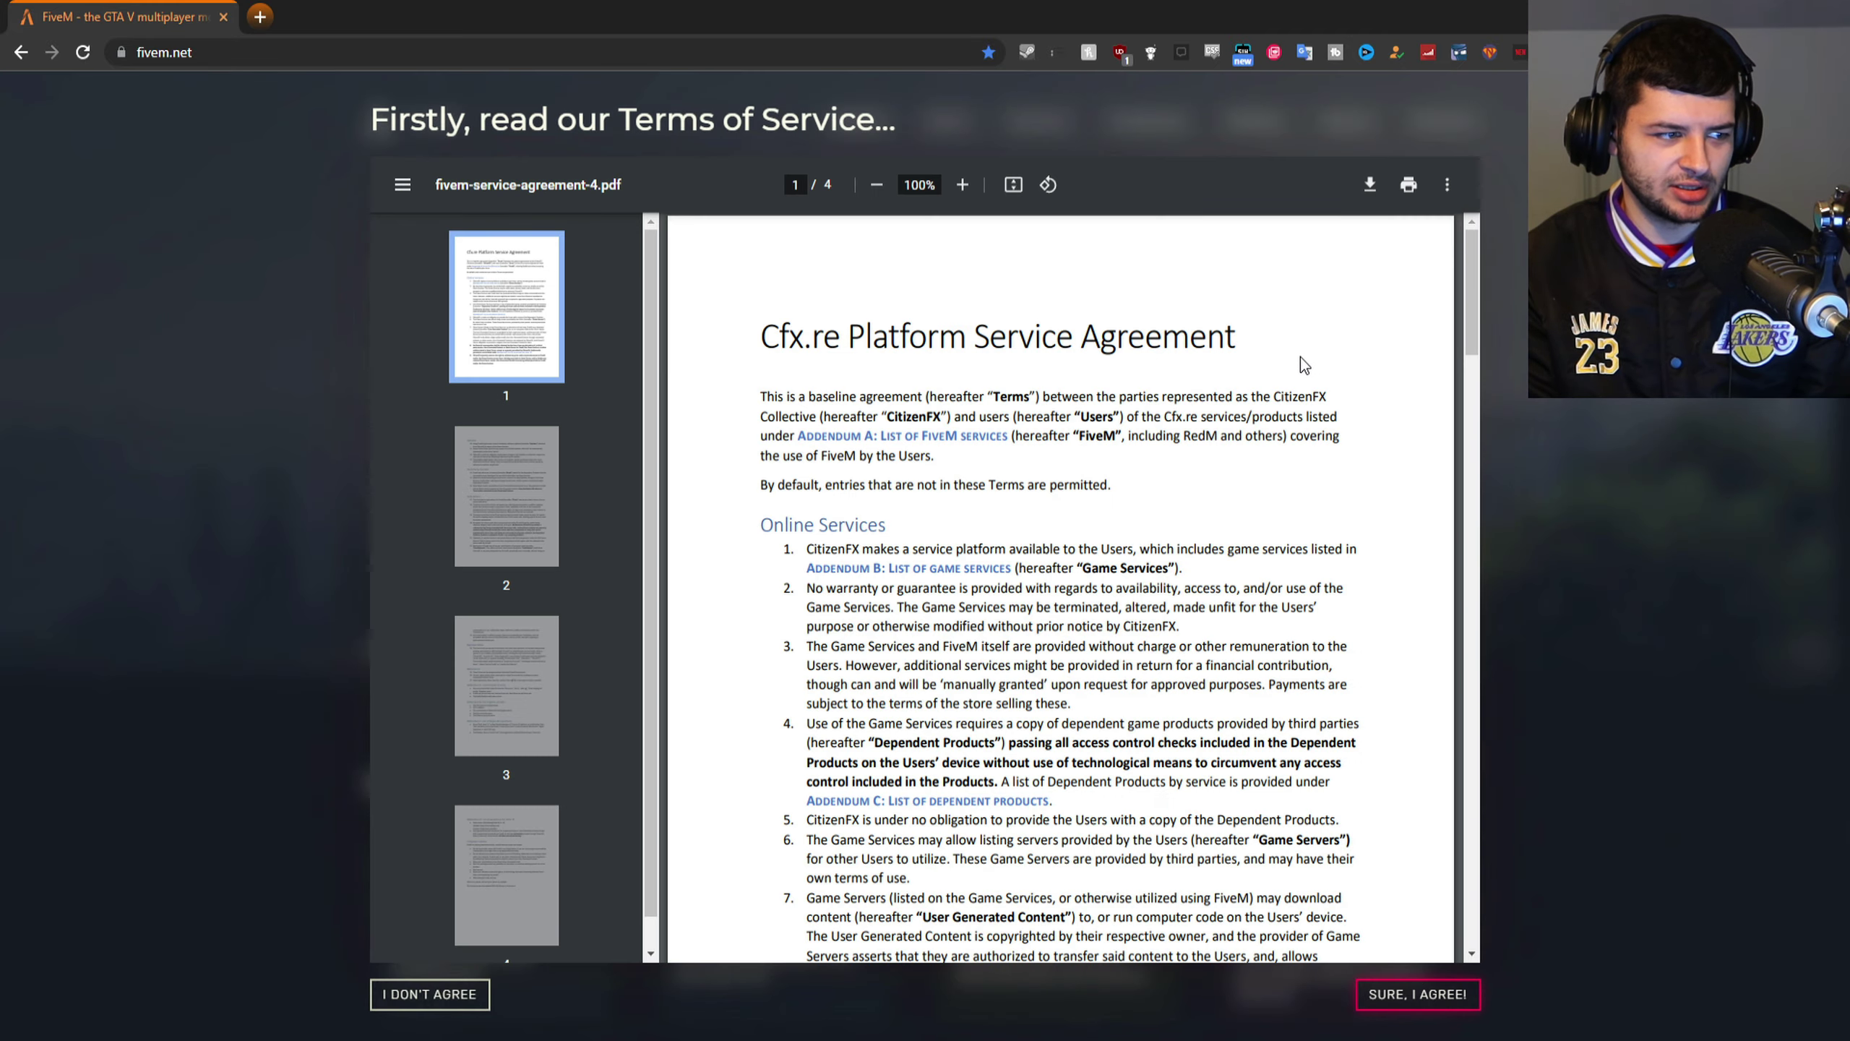
drag(1472, 291, 1486, 854)
scroll(1301, 698, down, 5)
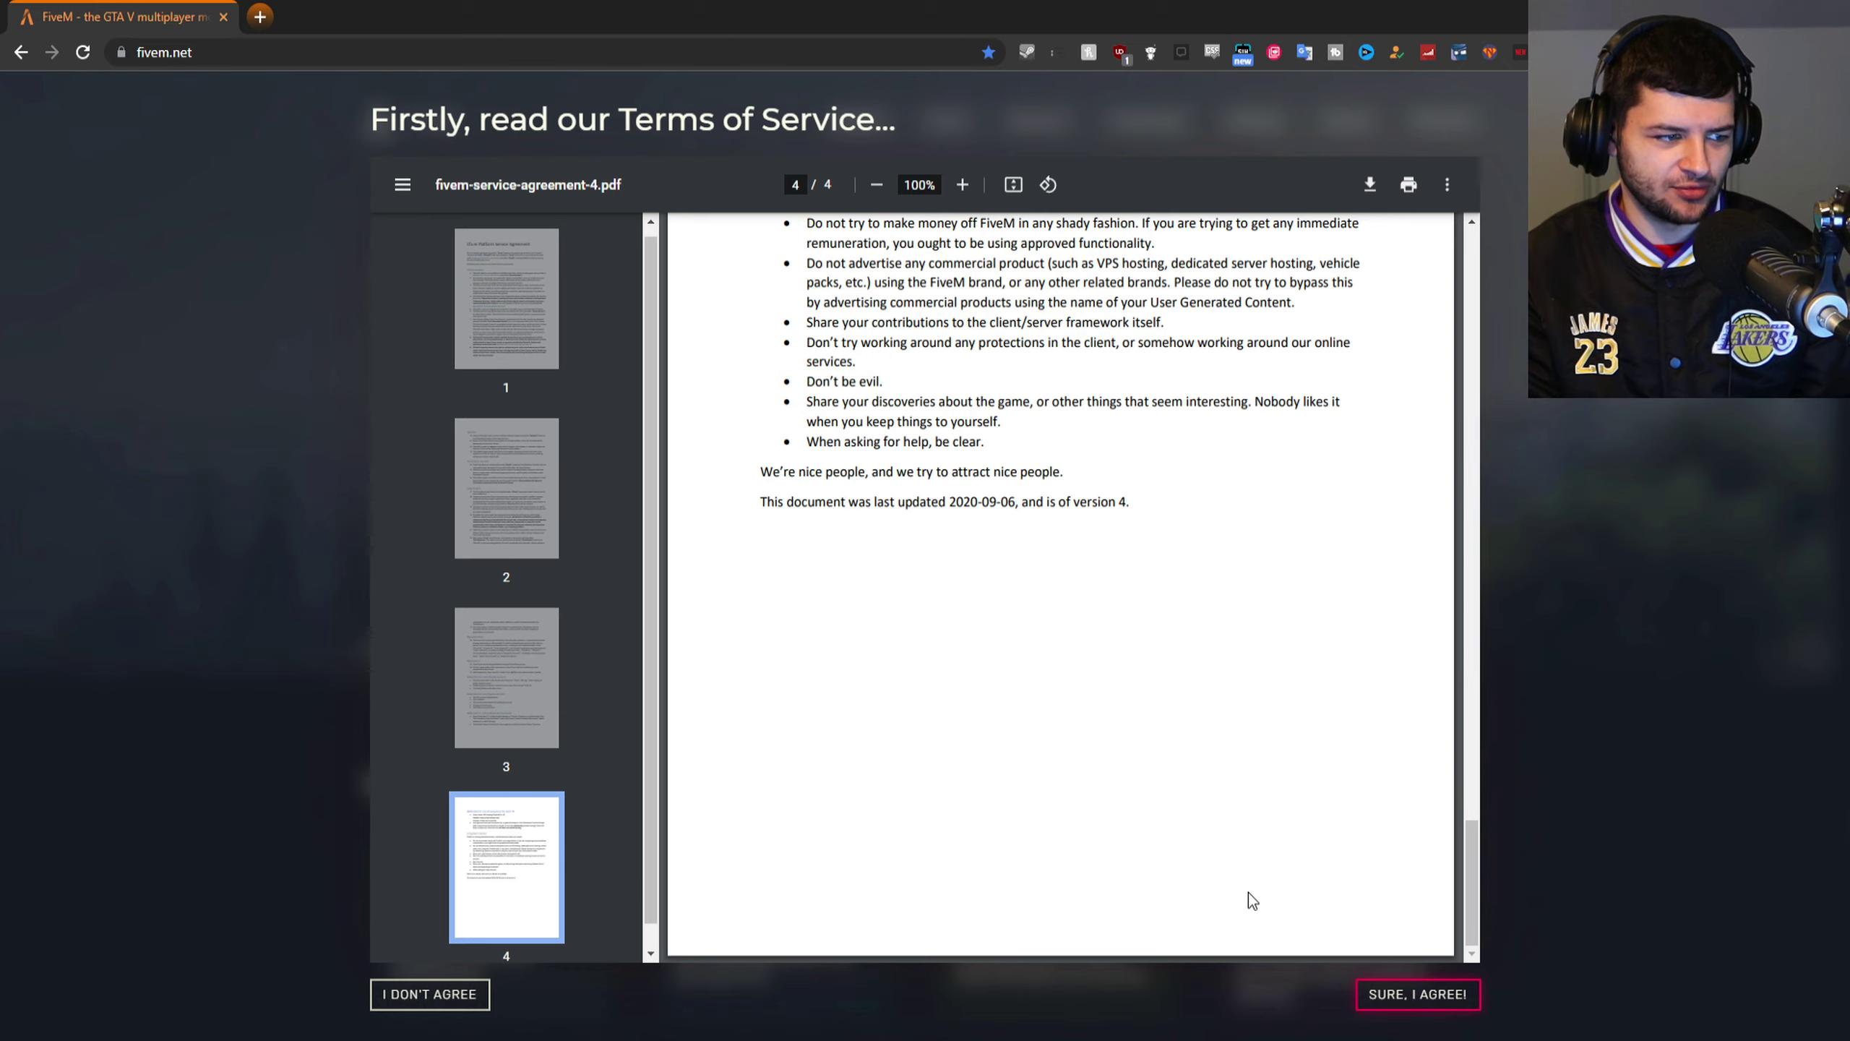
click(1386, 995)
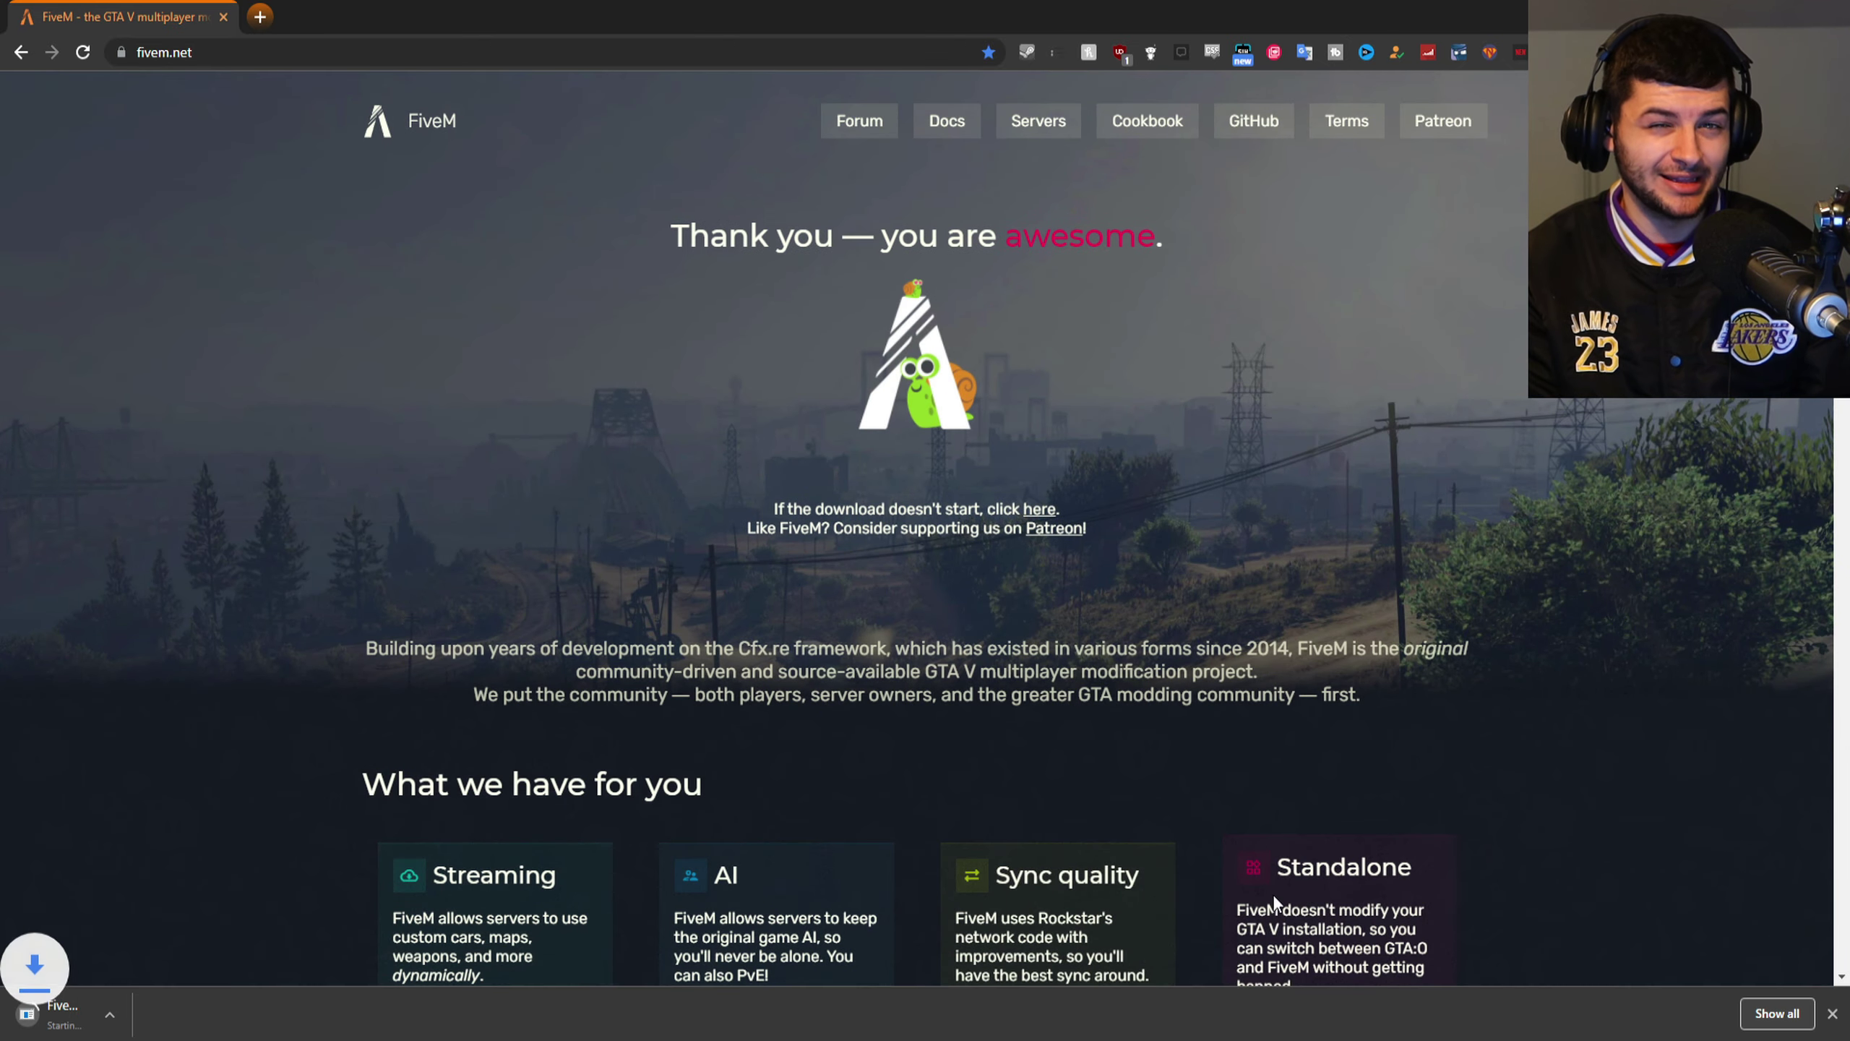
scroll(846, 481, down, 1)
scroll(846, 479, up, 1)
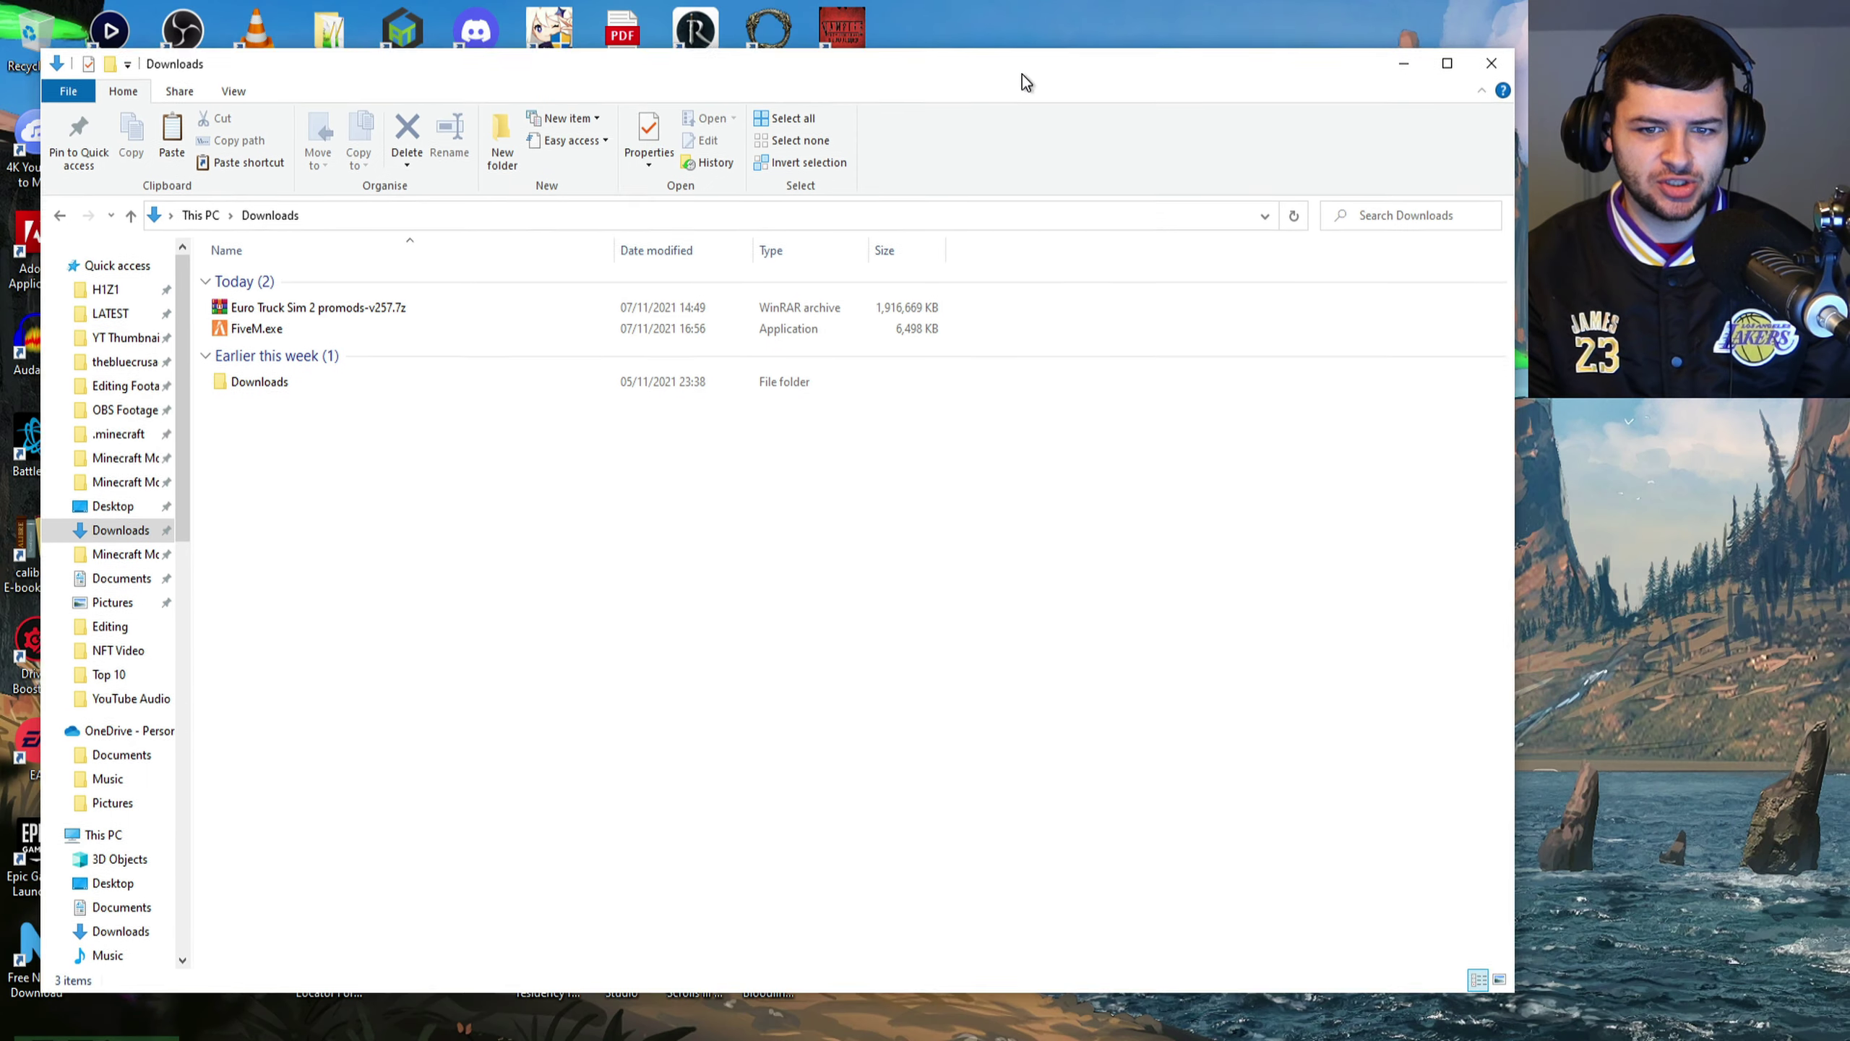
Step: Run the downloaded FiveM.exe from the Downloads folder and agree to update the local game data
drag(1021, 74, 997, 35)
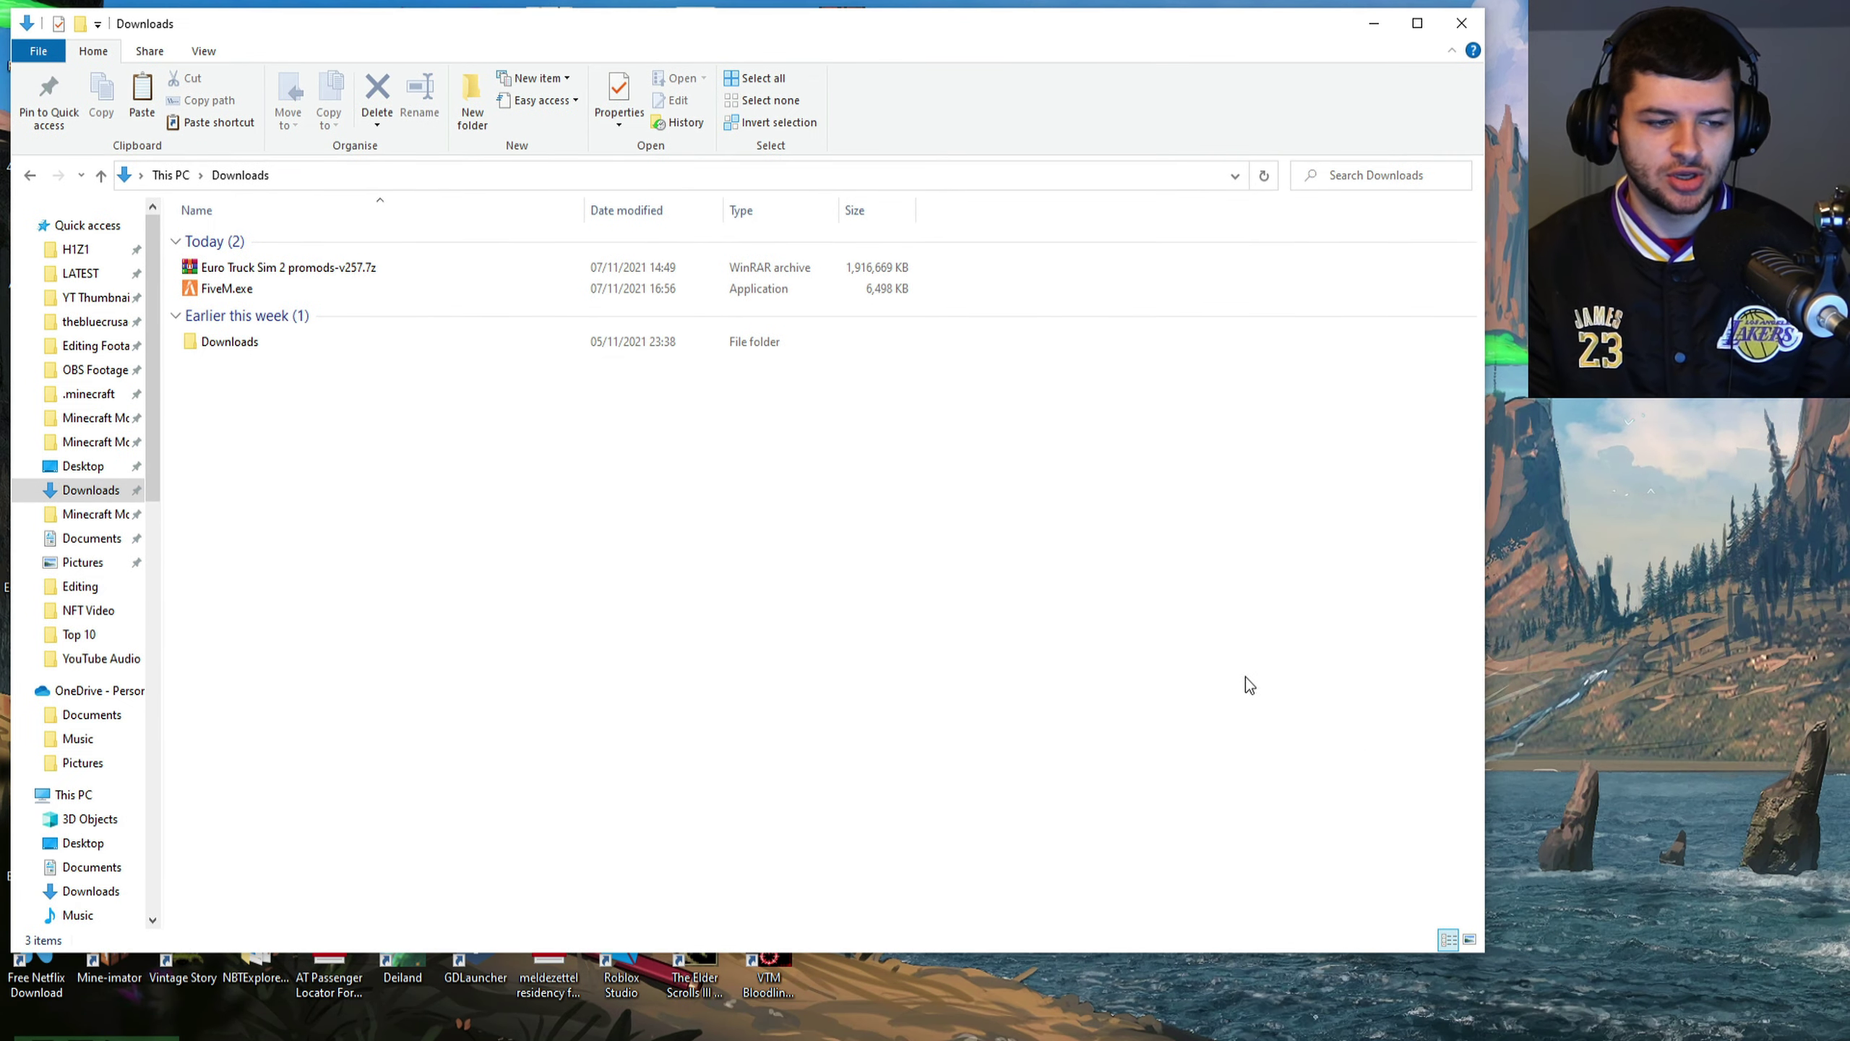
drag(1483, 950, 1511, 1030)
click(244, 291)
double_click(244, 291)
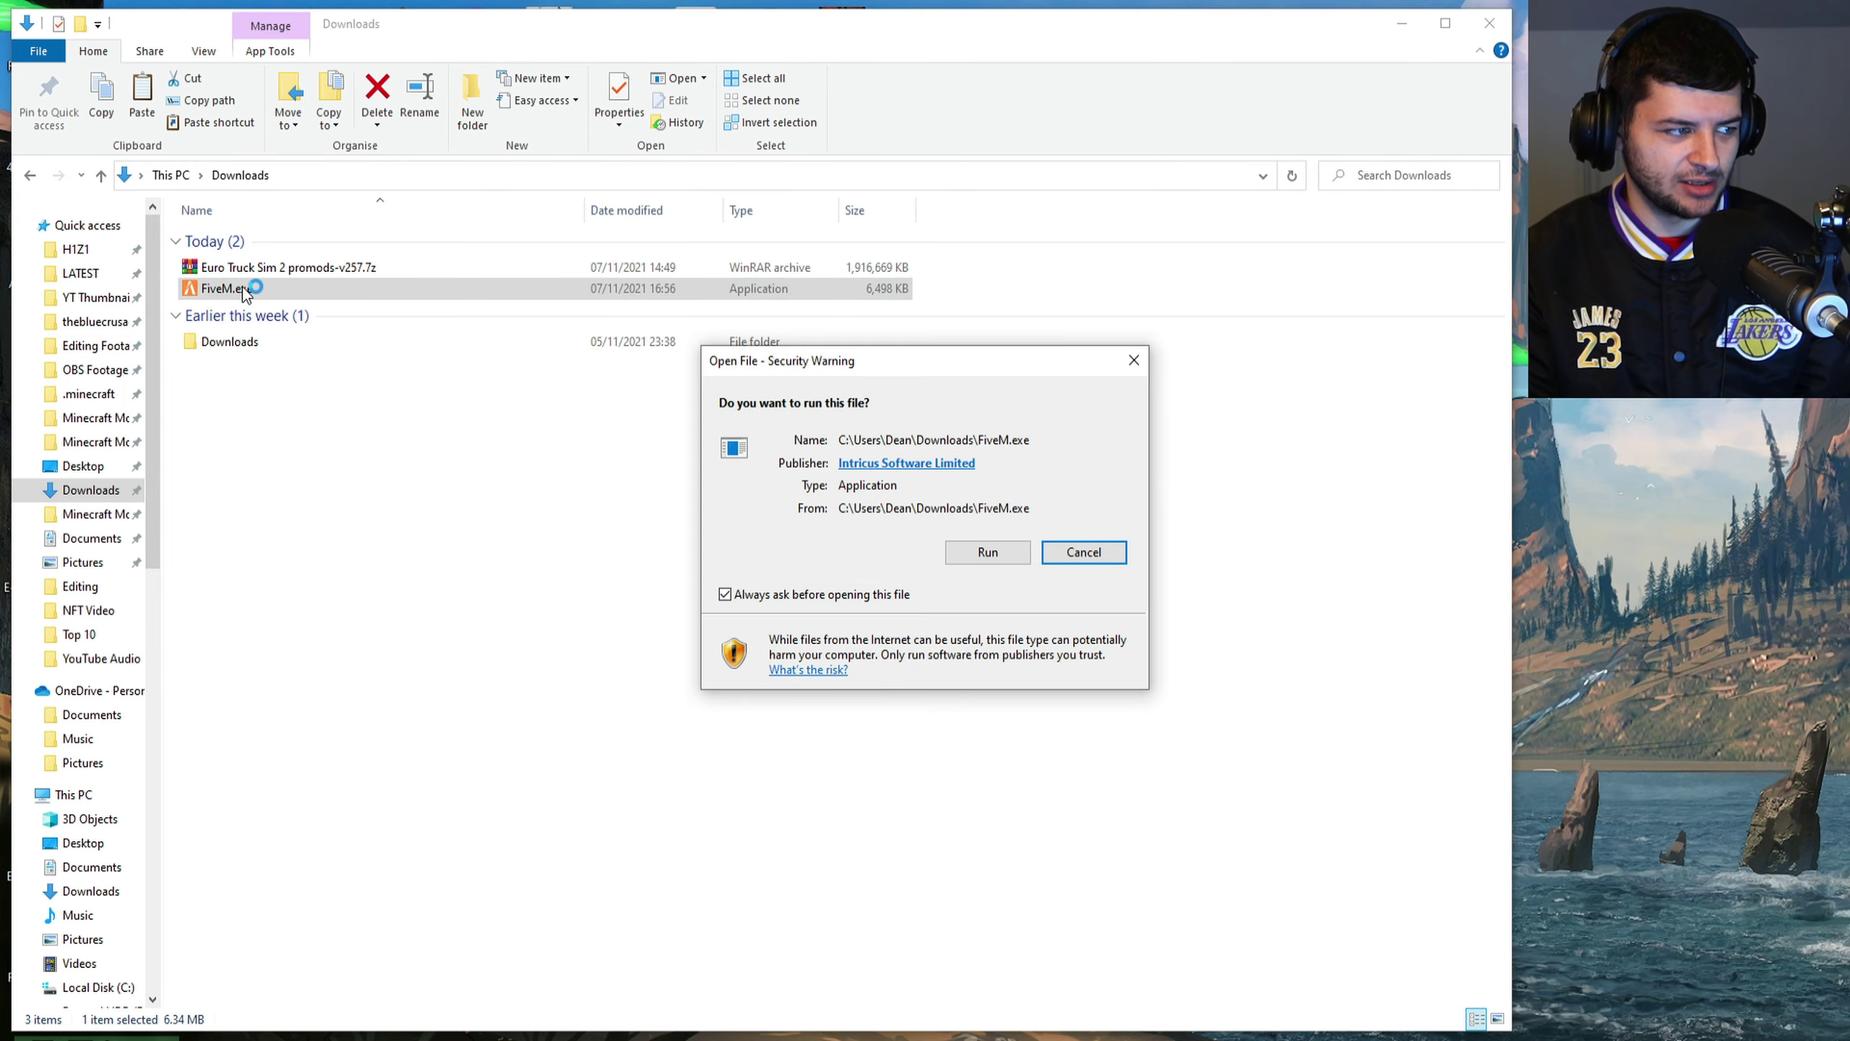
click(964, 562)
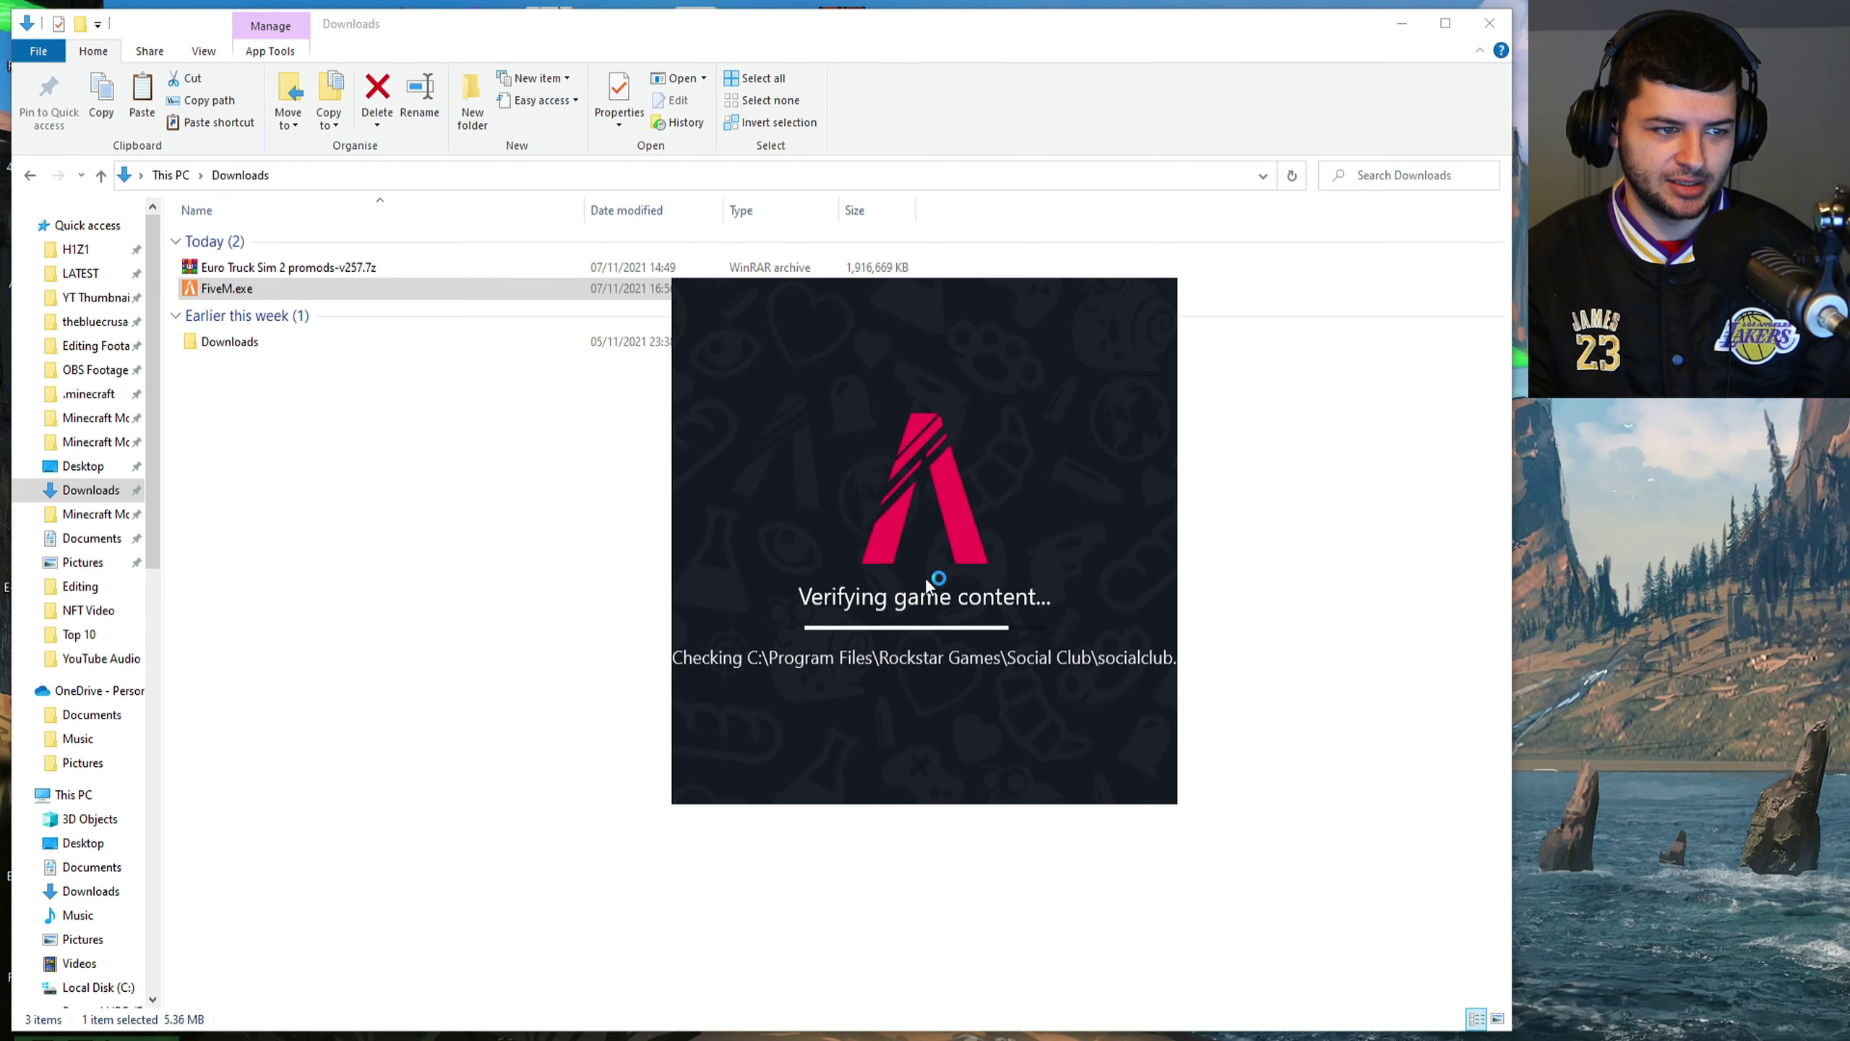
drag(766, 447, 784, 322)
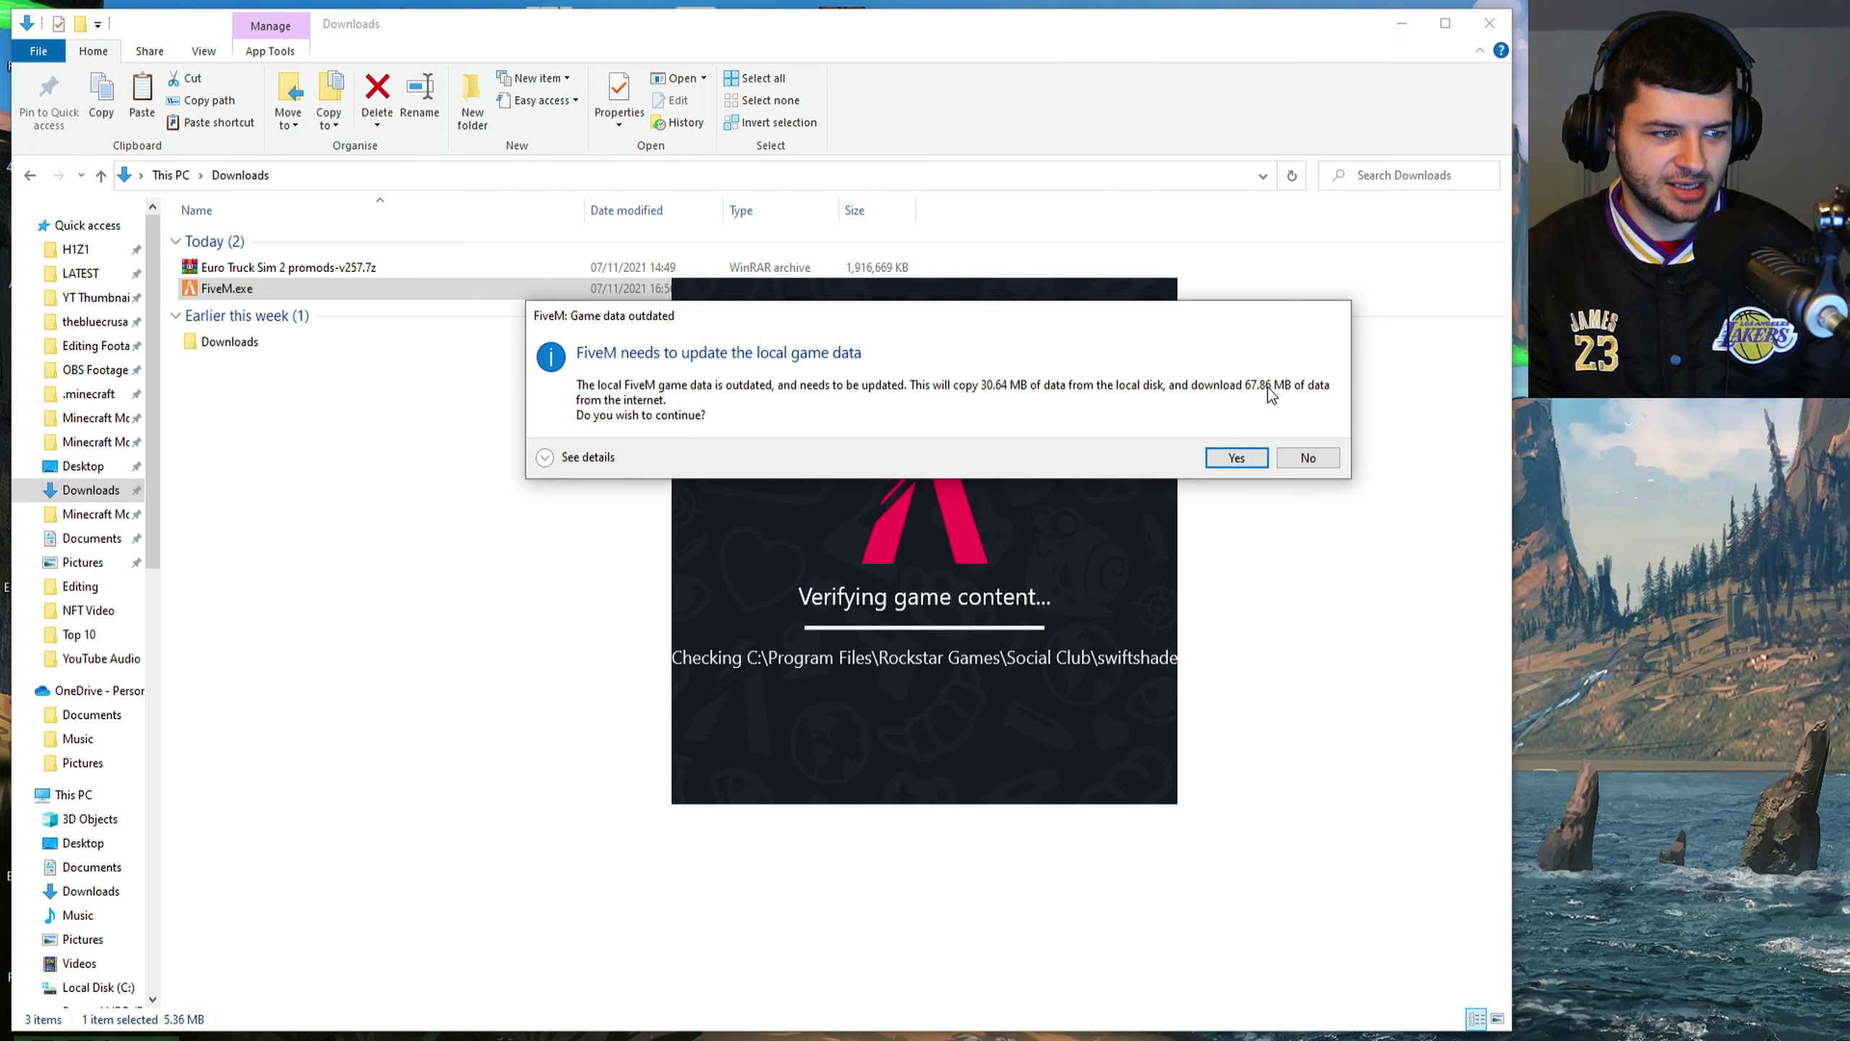
click(1235, 457)
Step: Allow FiveM to communicate on public networks through Windows Defender Firewall
drag(962, 394, 986, 361)
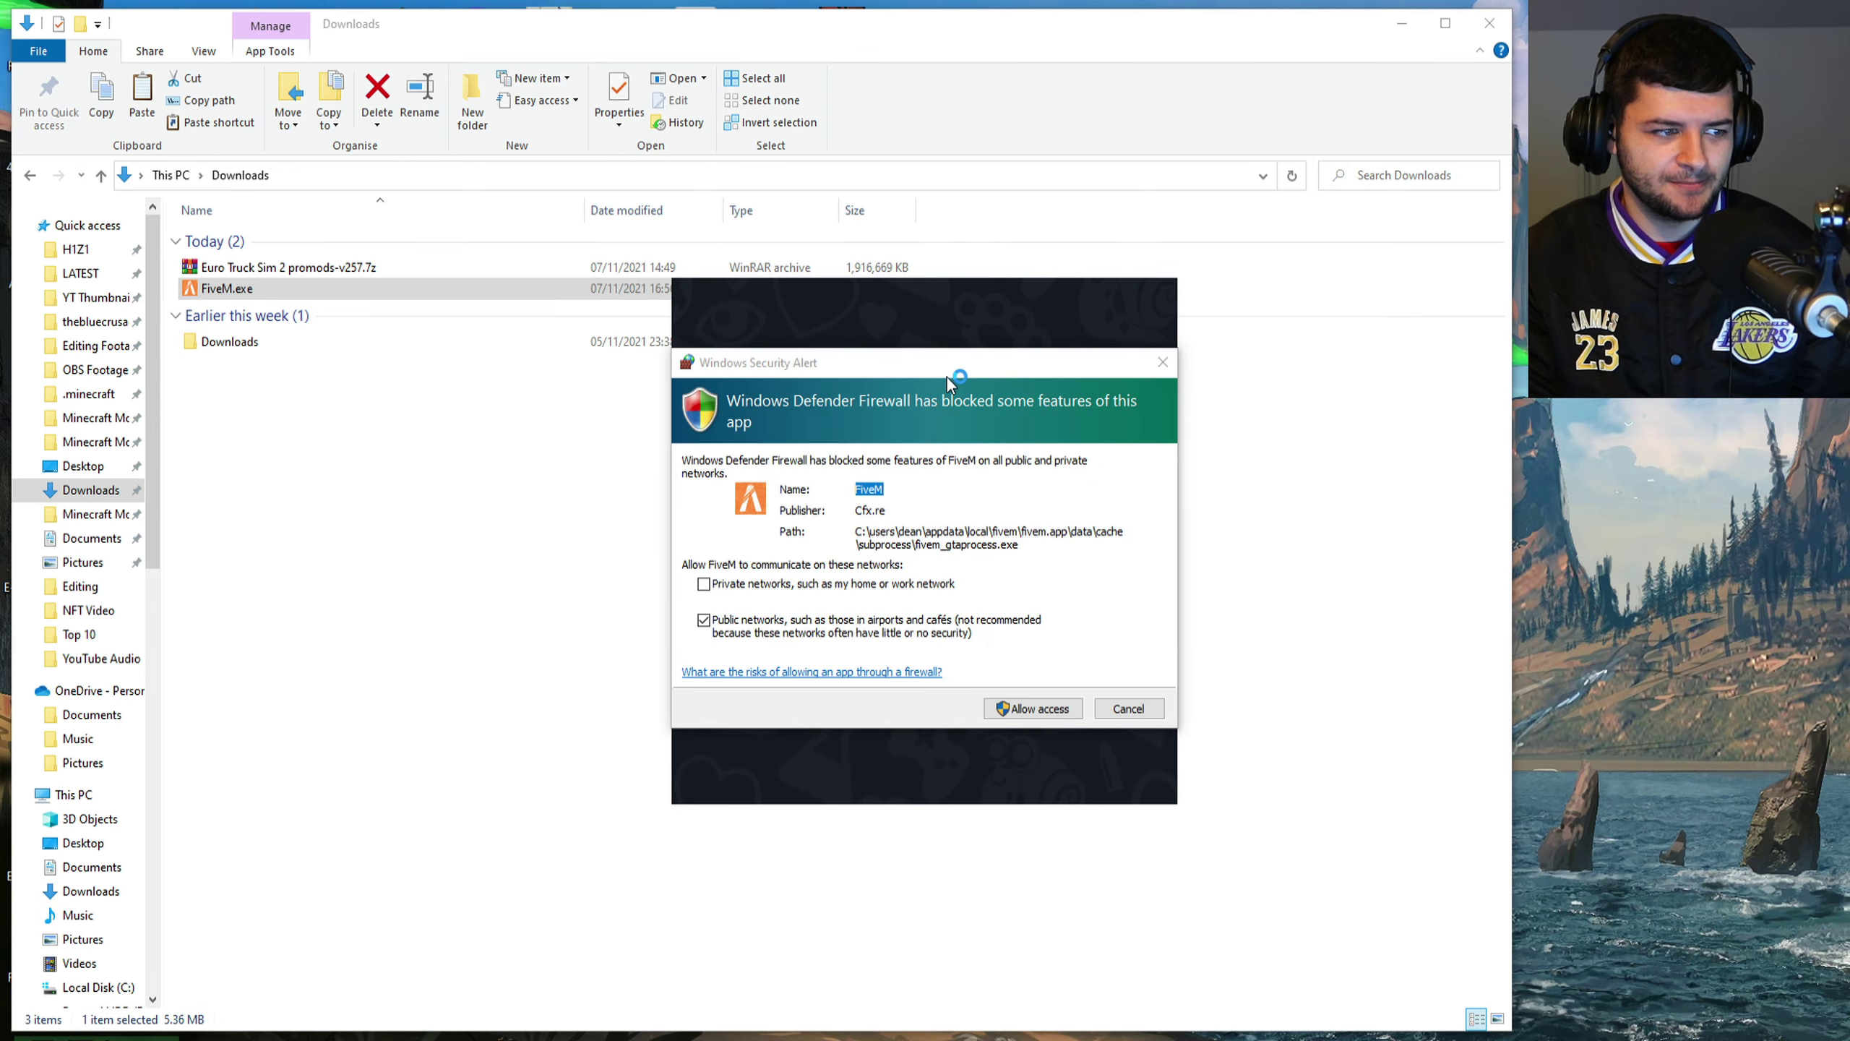
drag(947, 377, 1486, 300)
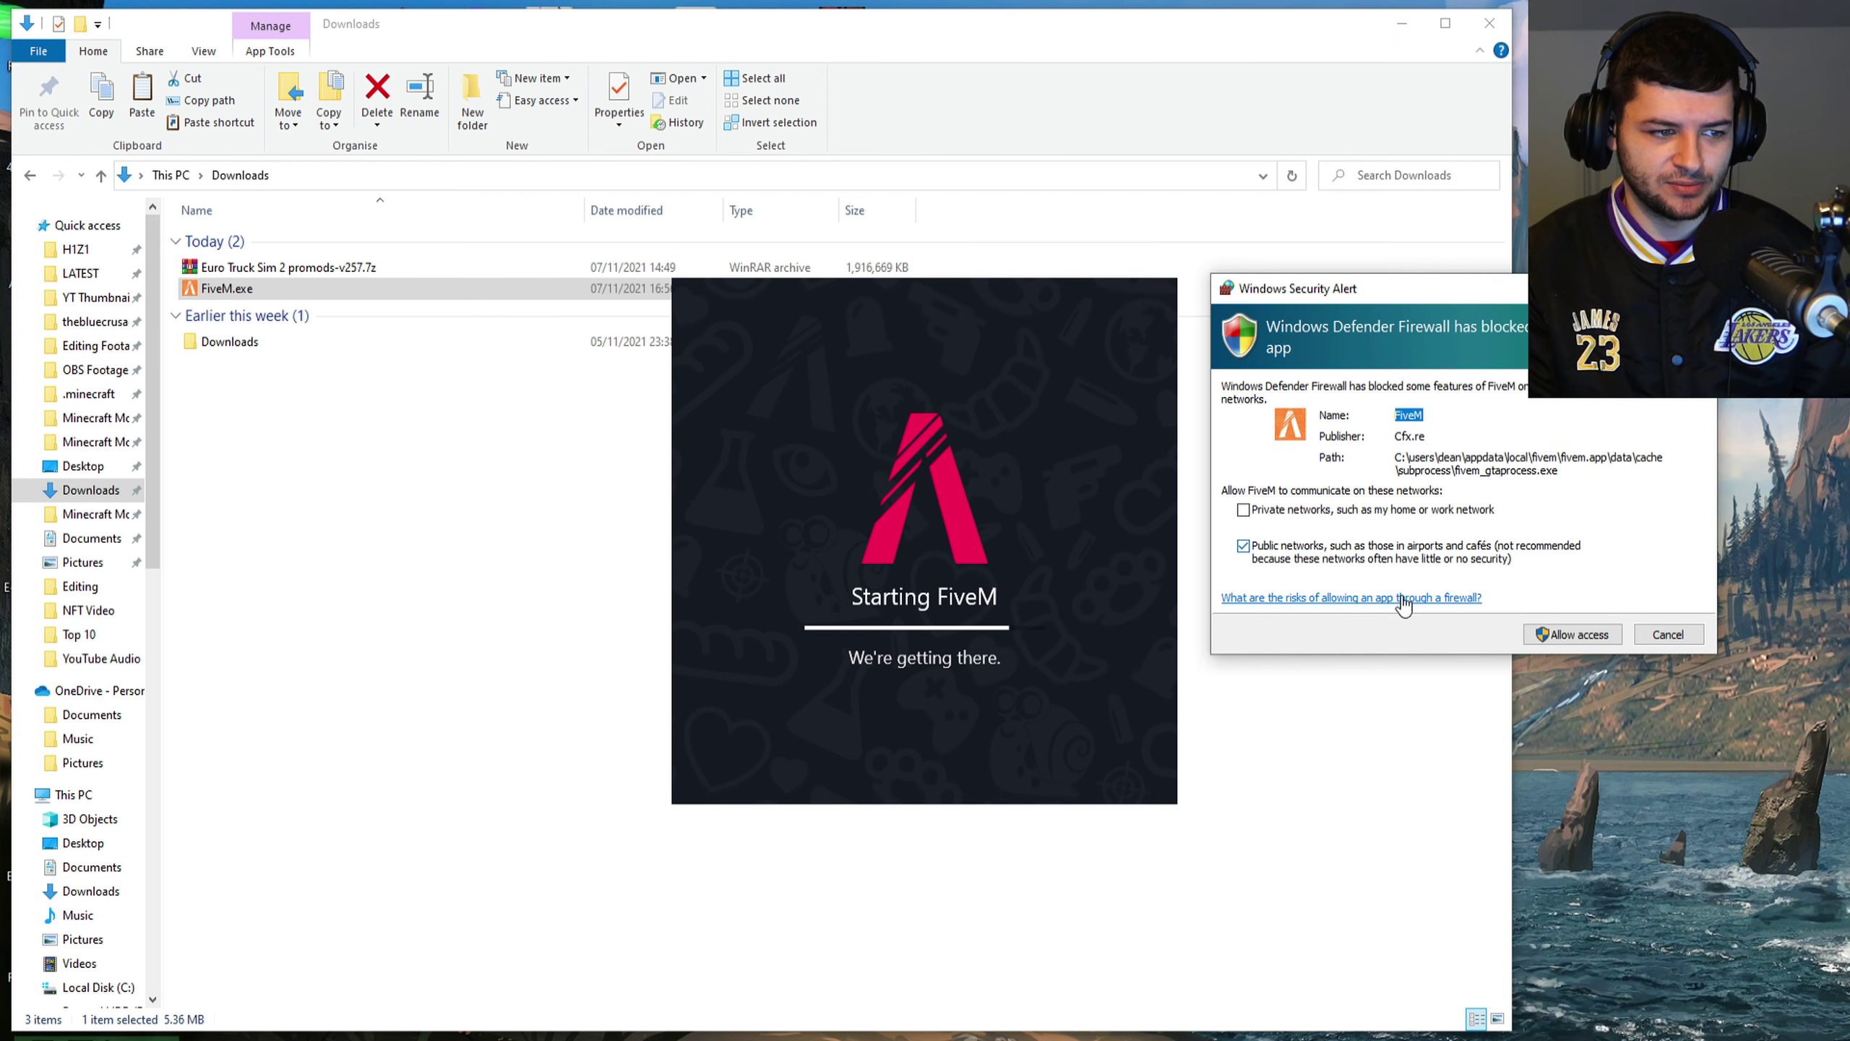
click(1569, 635)
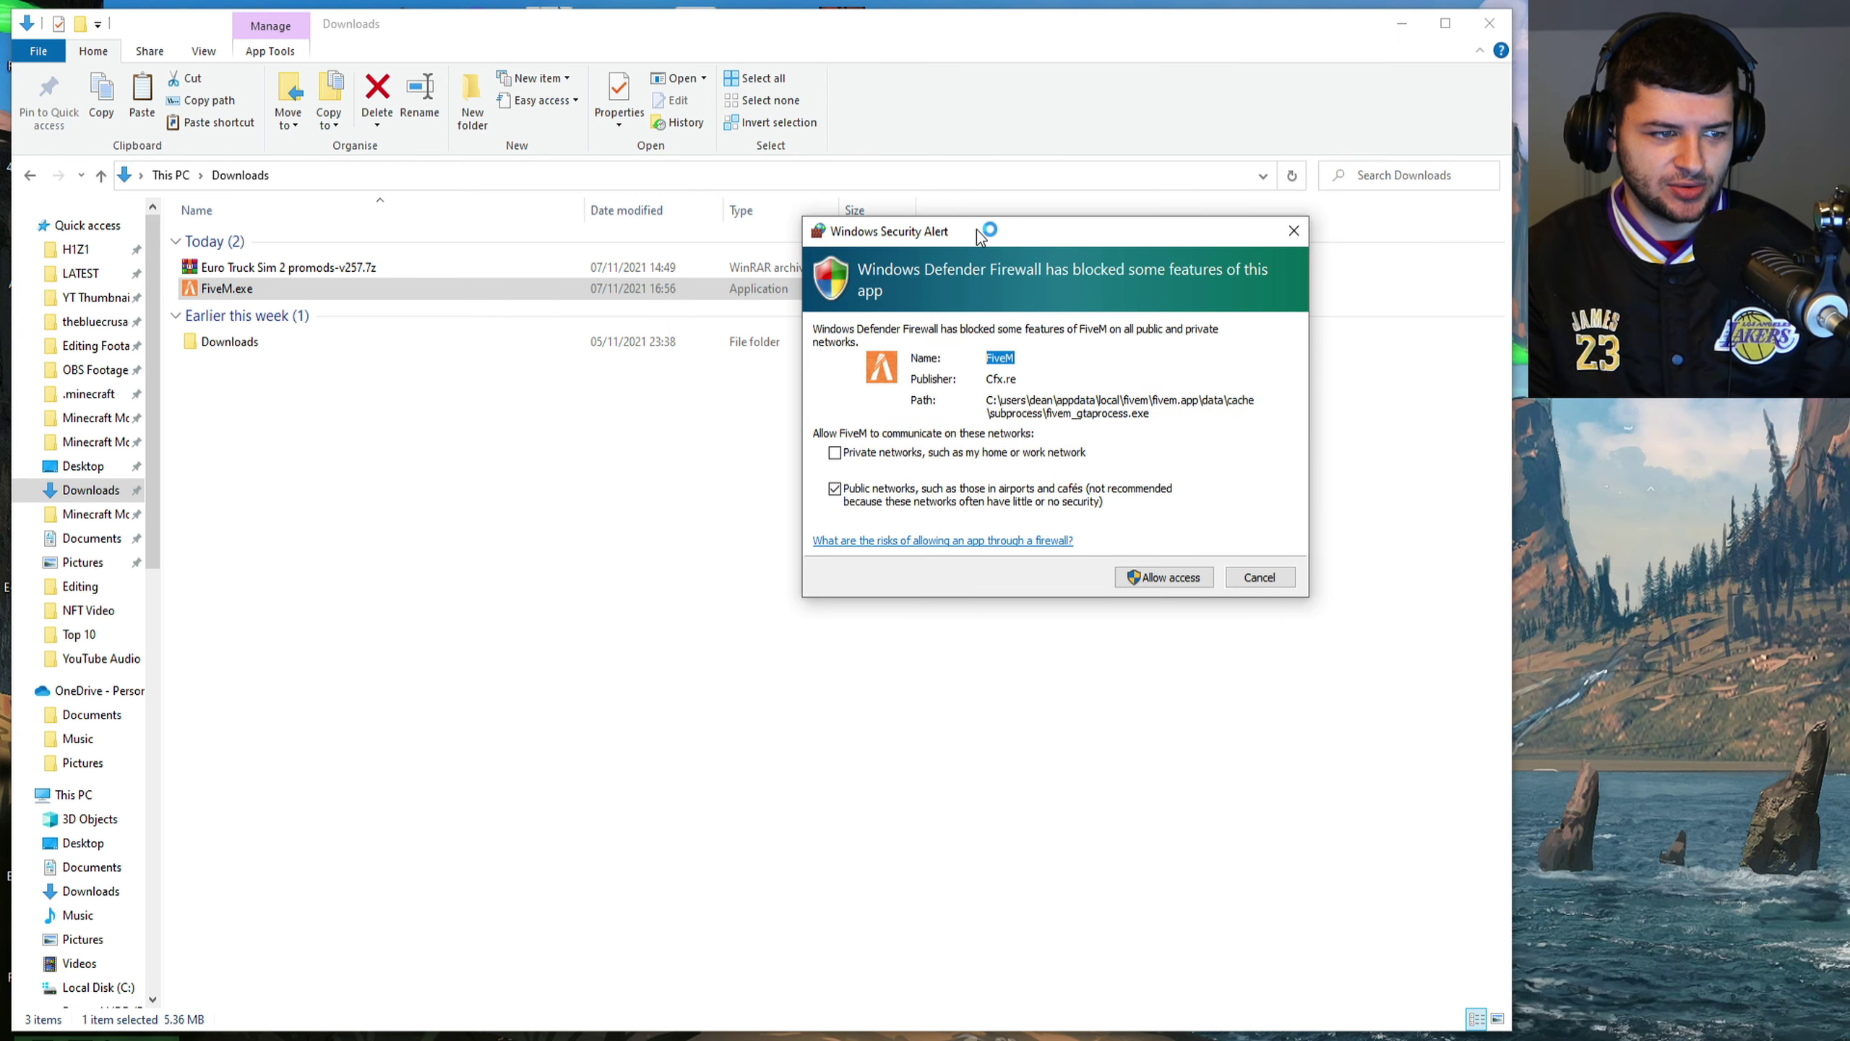
Step: Grant the FiveM game process firewall access on public networks
click(1187, 576)
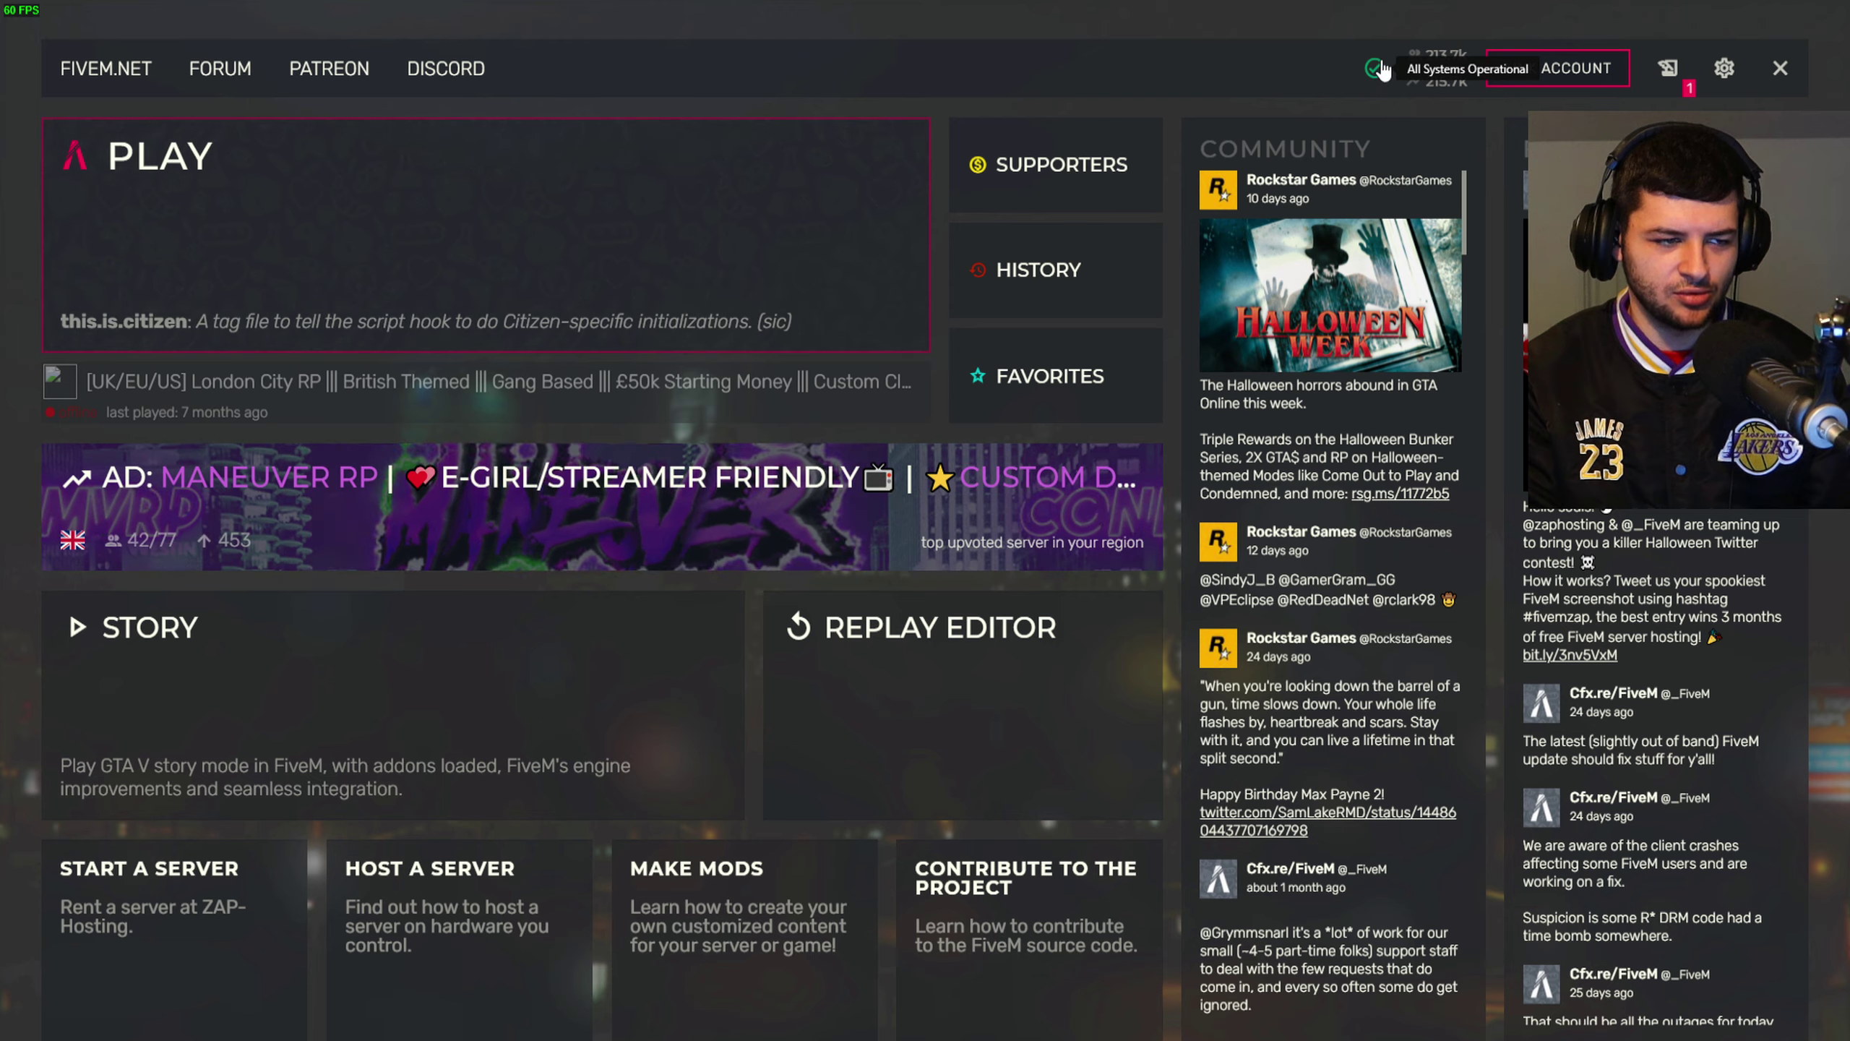
Step: View the Cfx.re account sign-in form, close it without signing in, and look at the client change logs
click(1551, 69)
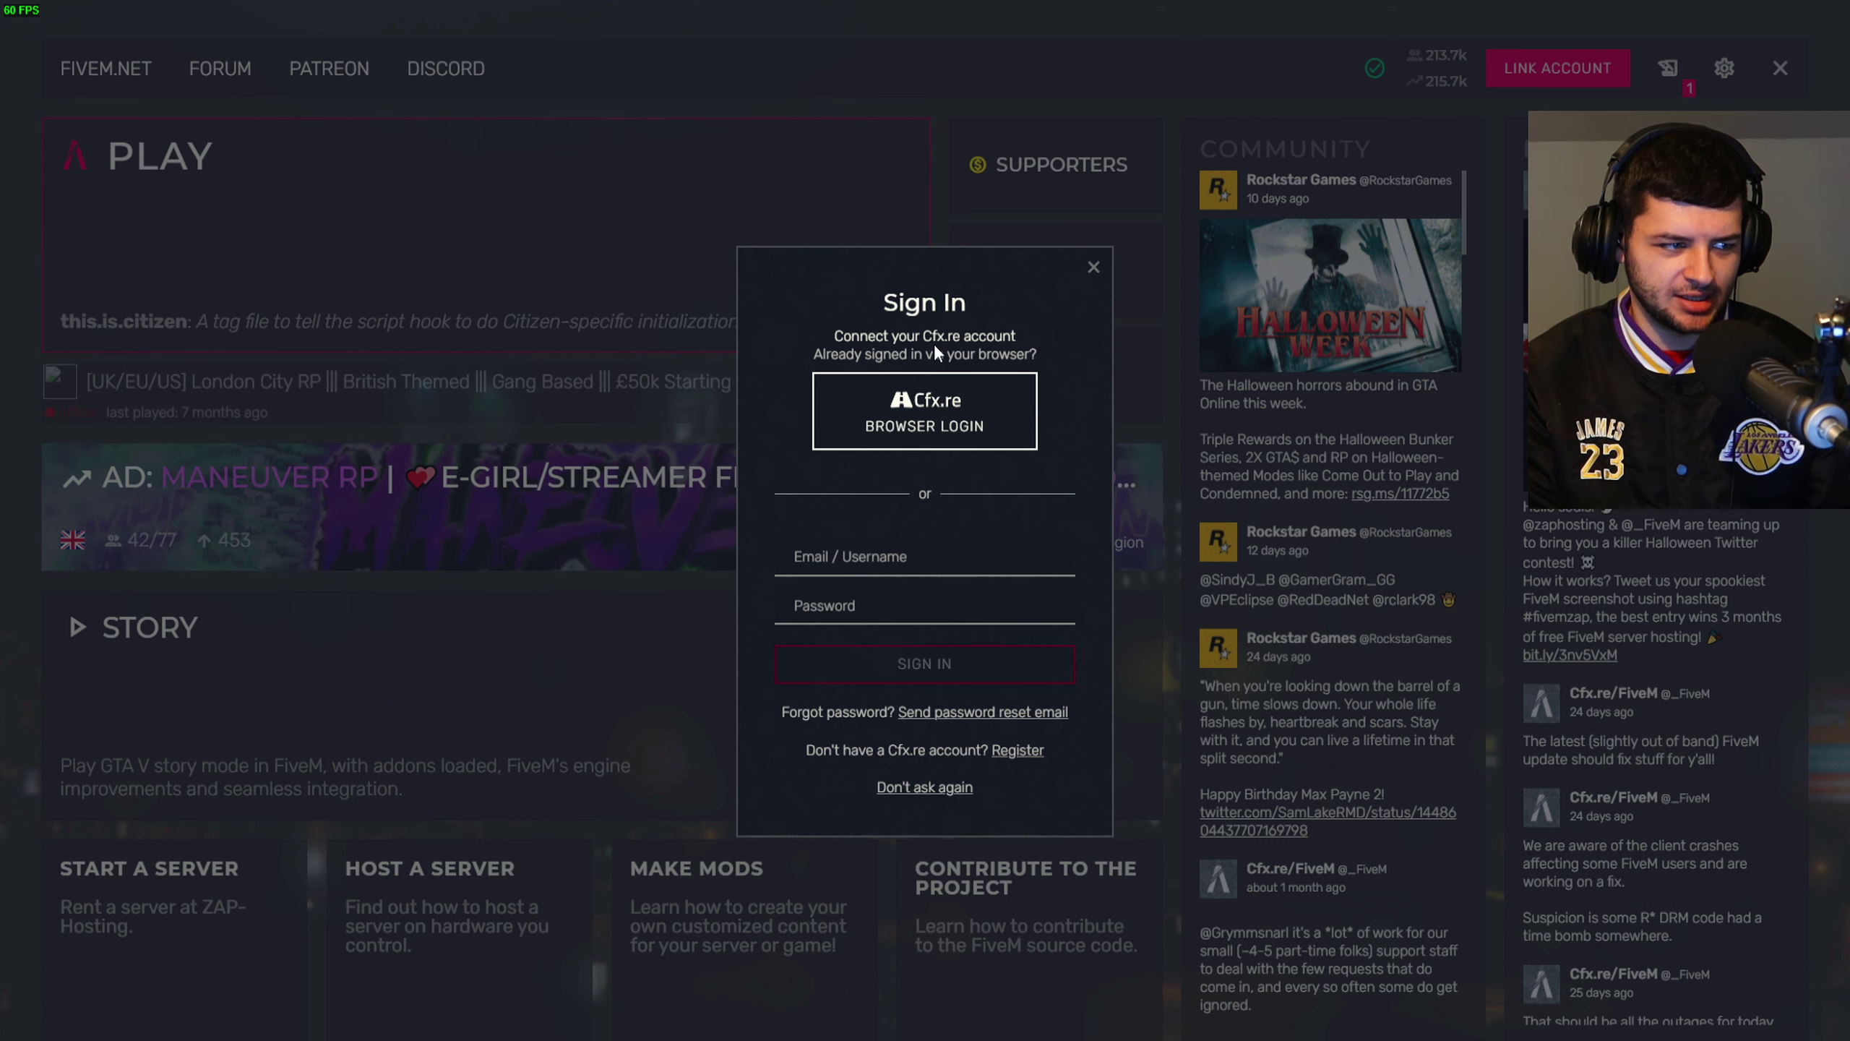
click(1093, 267)
click(1666, 70)
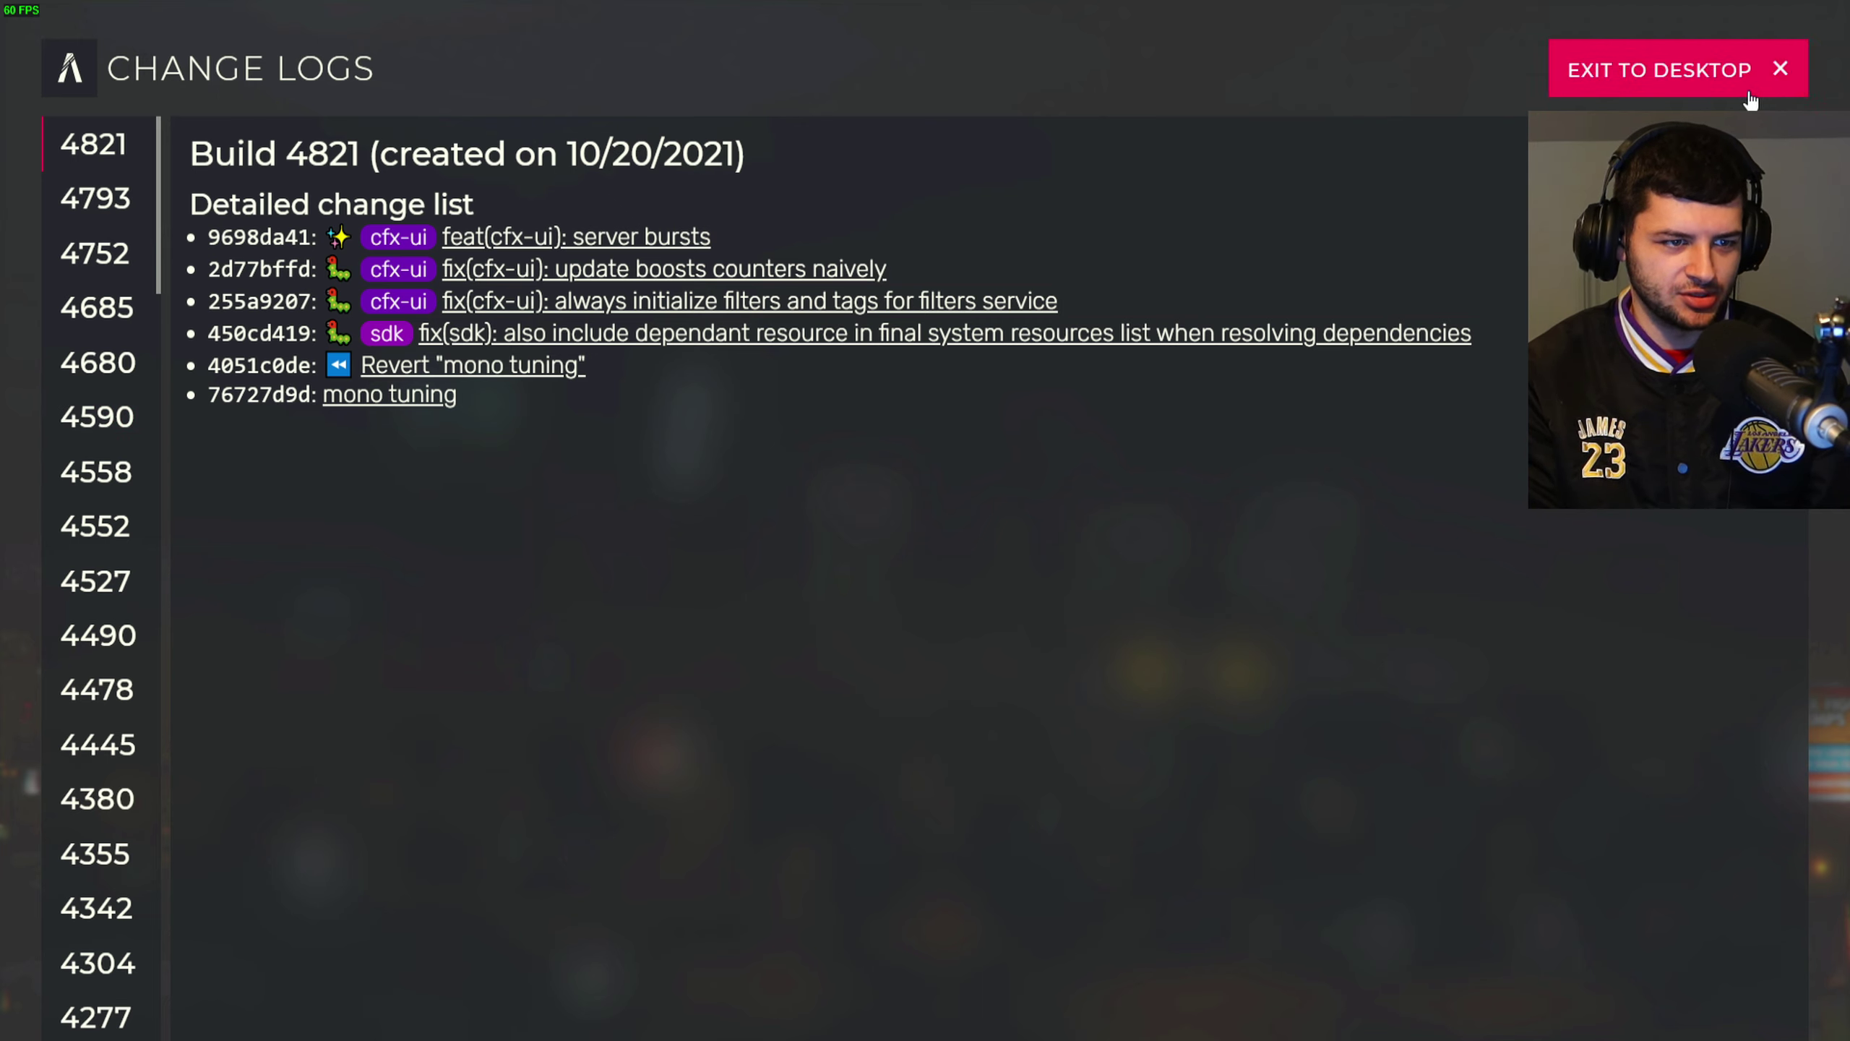
Step: Set the player name to thebluecrusader in the connection settings
click(1722, 67)
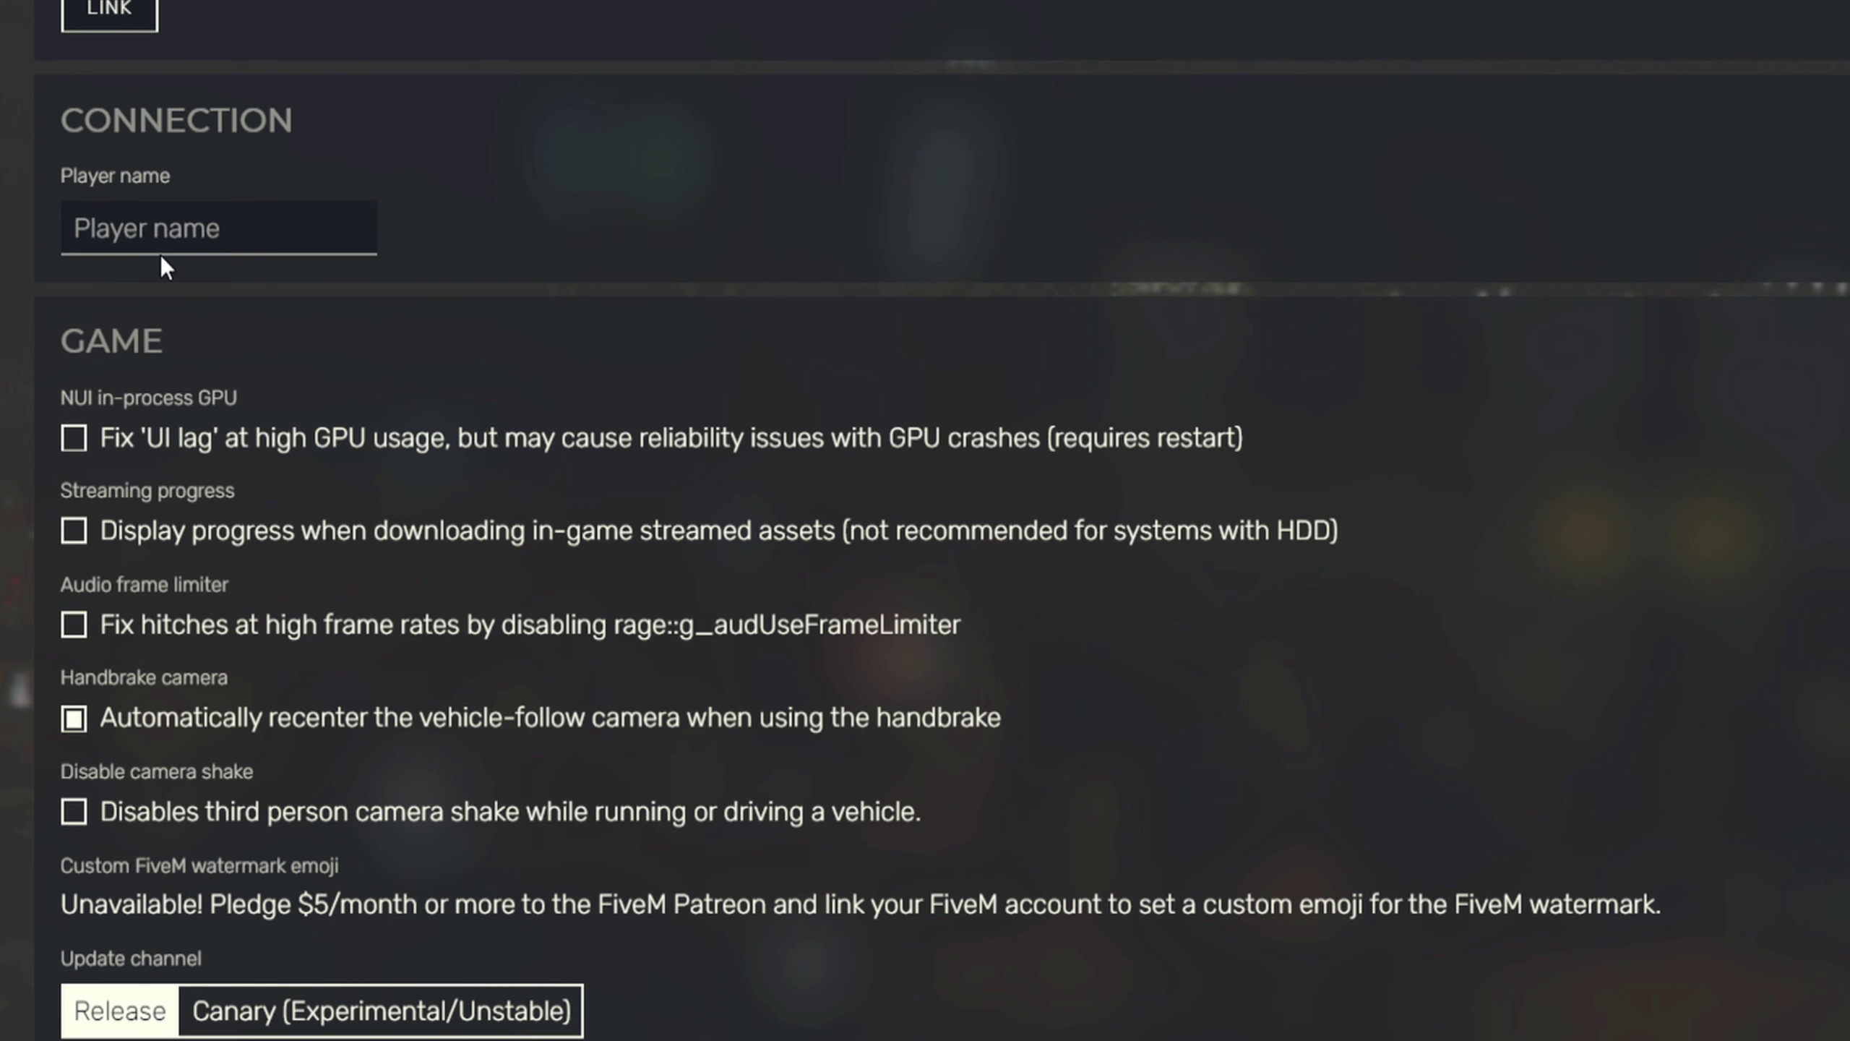
click(182, 234)
text(thwe)
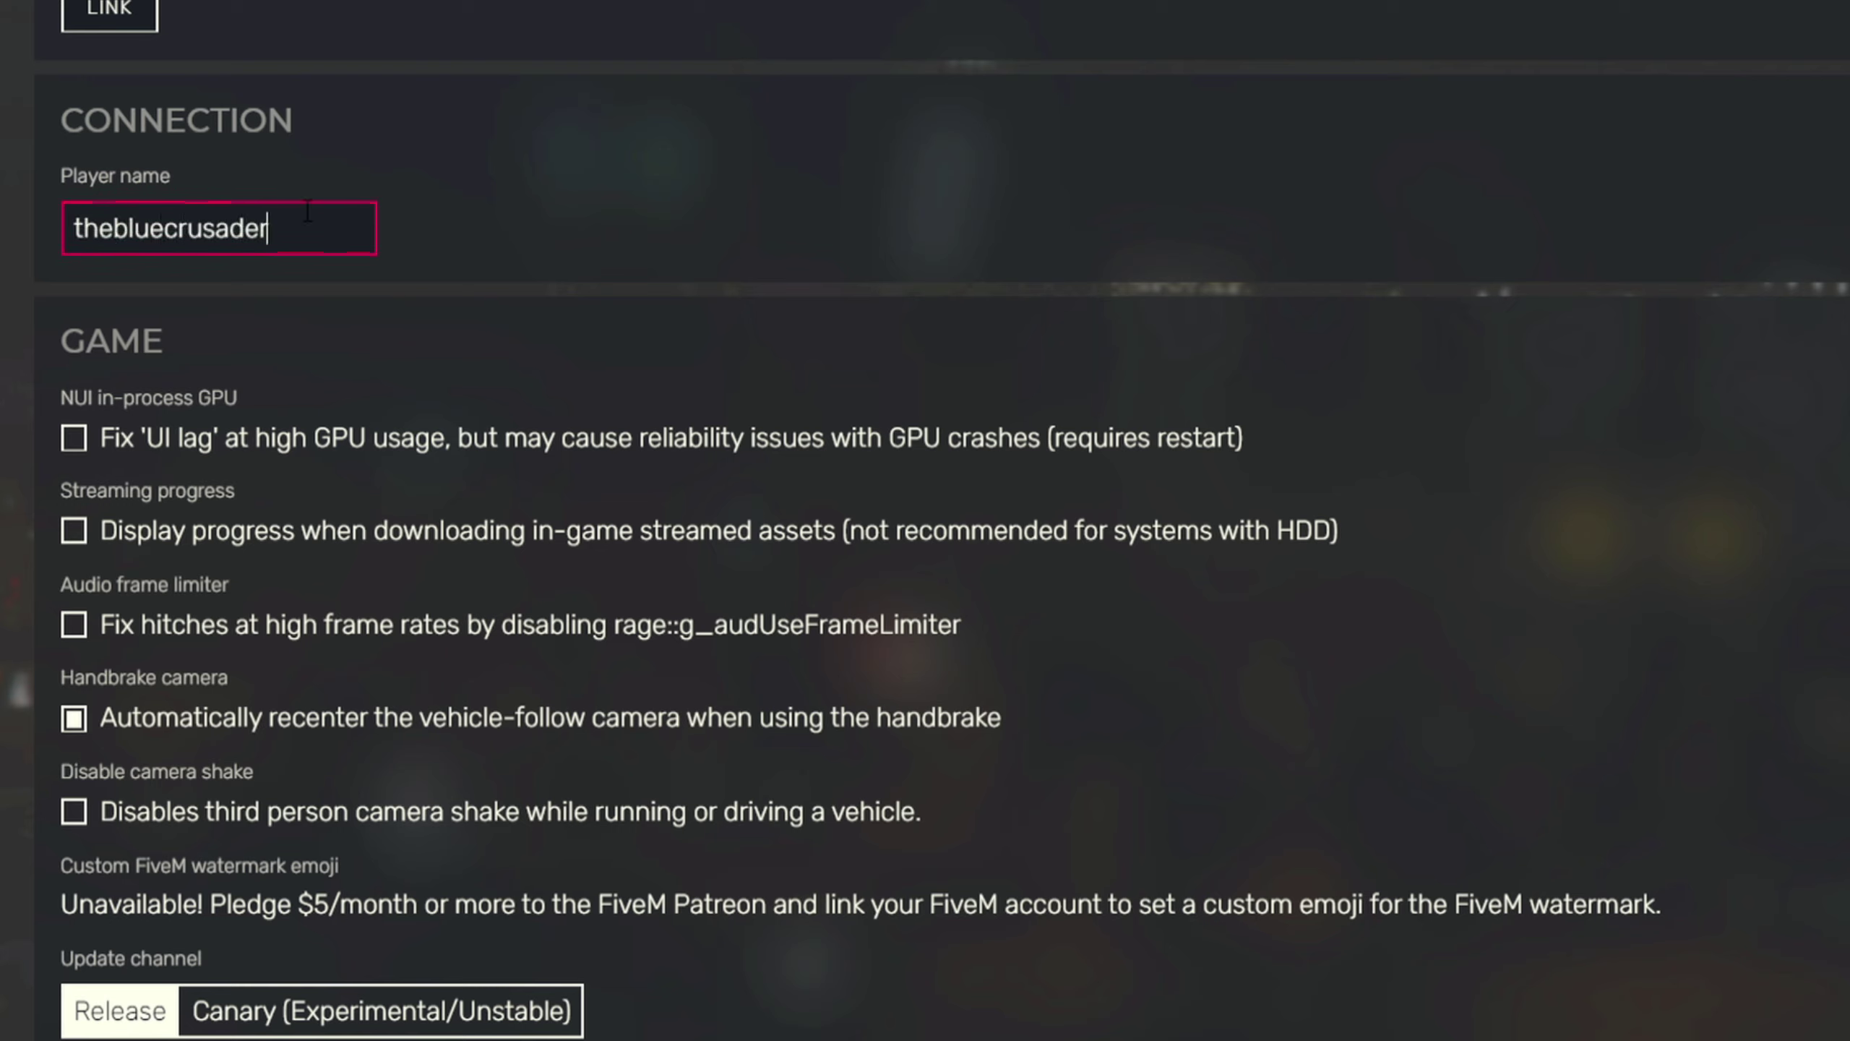
click(644, 97)
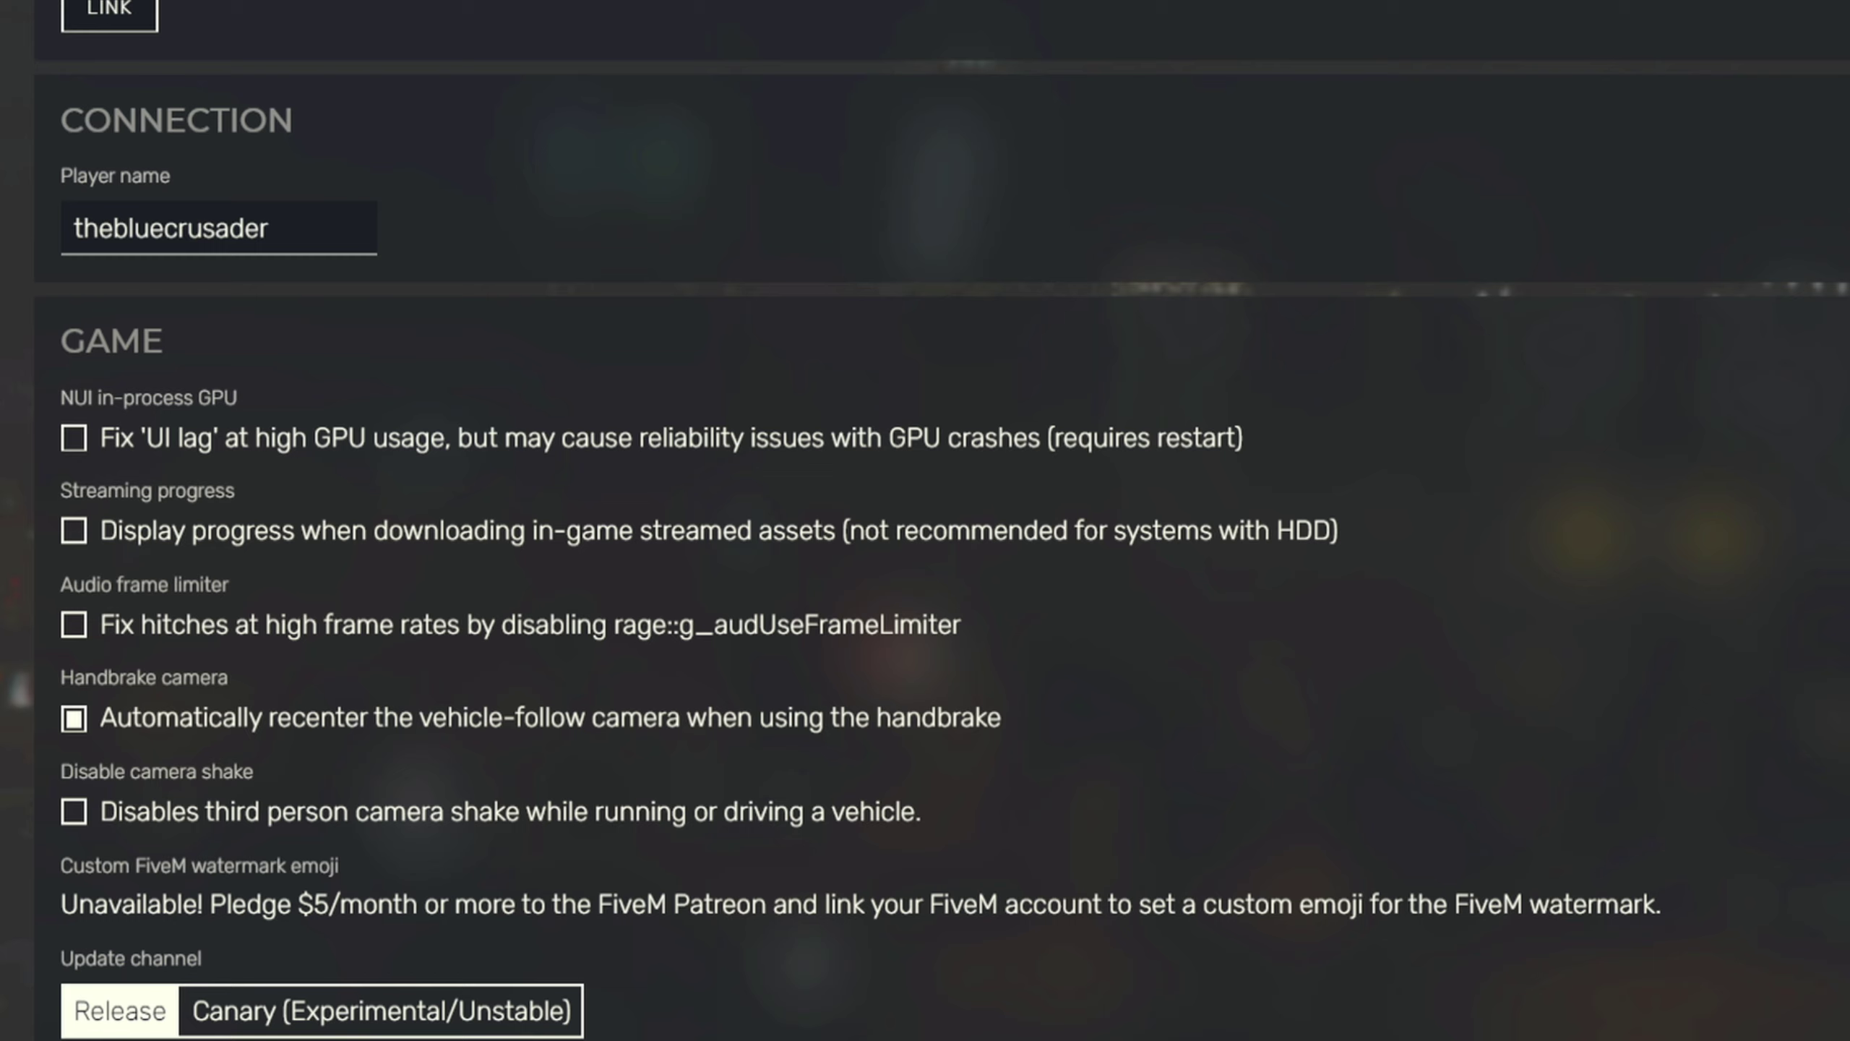
Step: Review the remaining game and interface settings and return to the main menu
scroll(336, 468, down, 5)
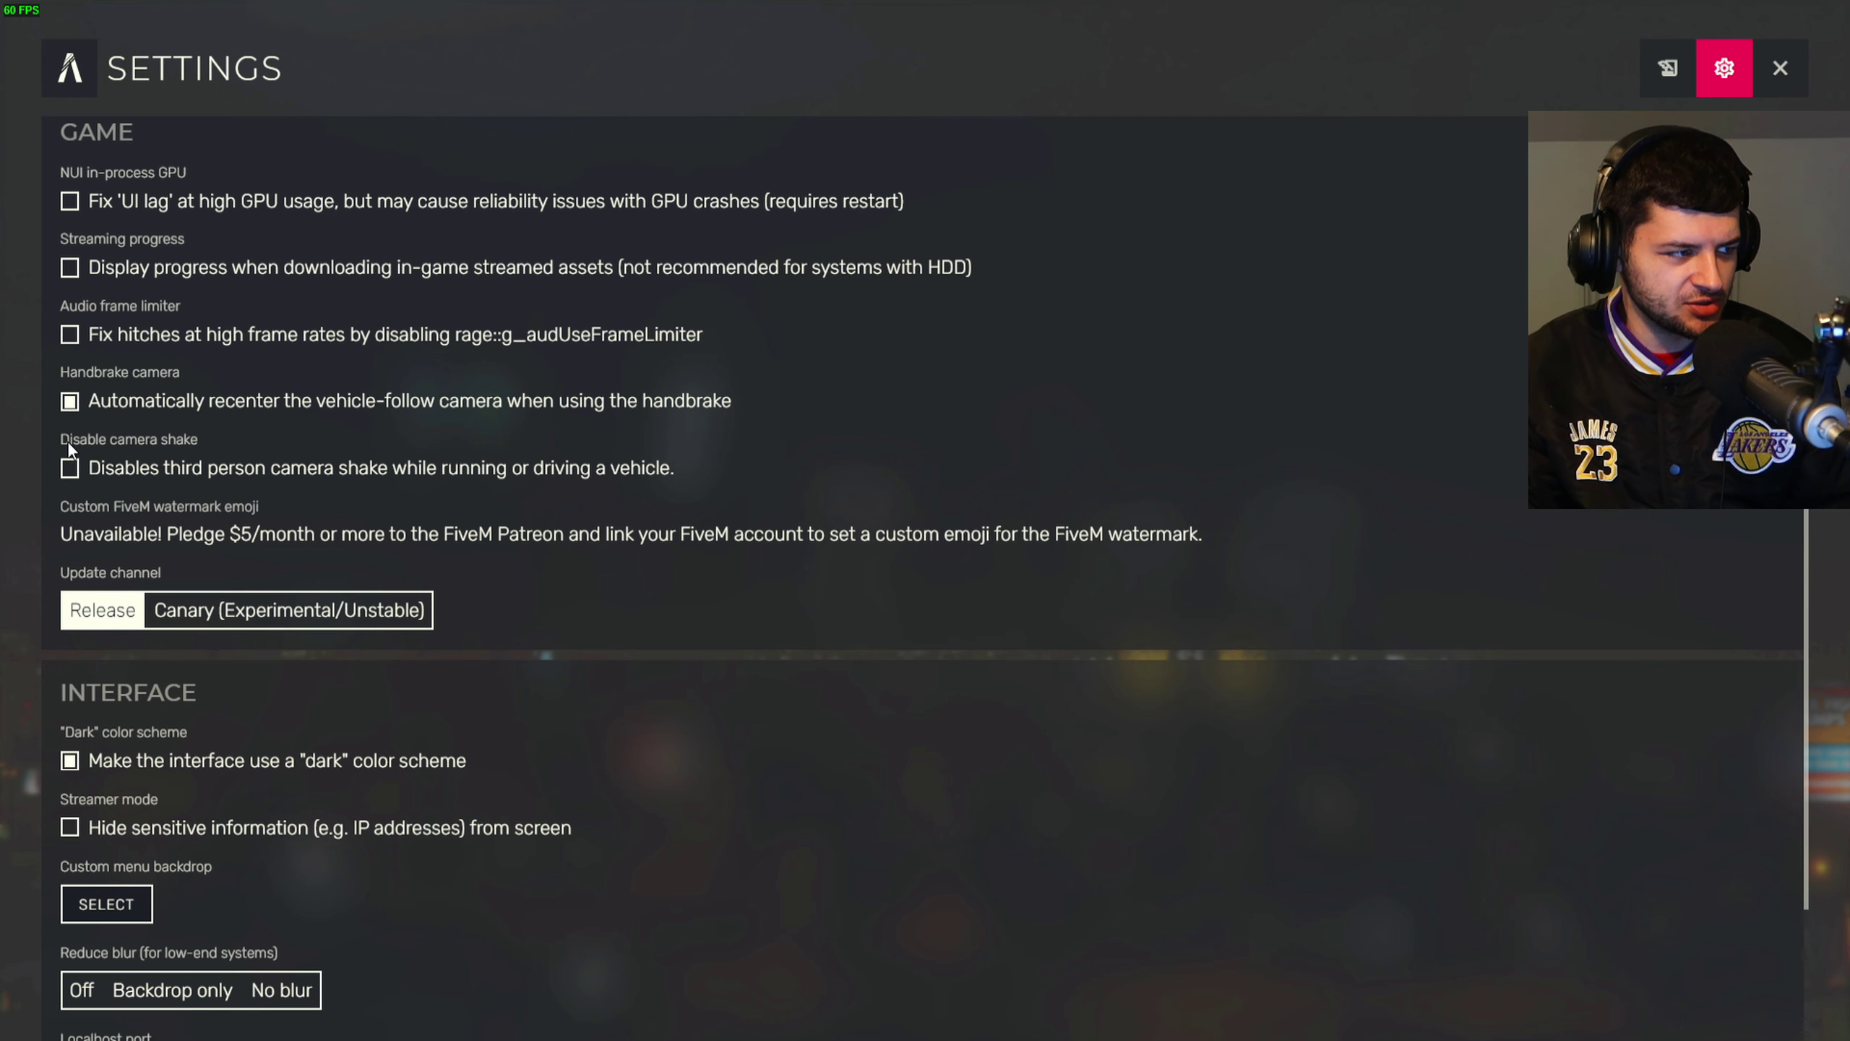
scroll(110, 209, down, 3)
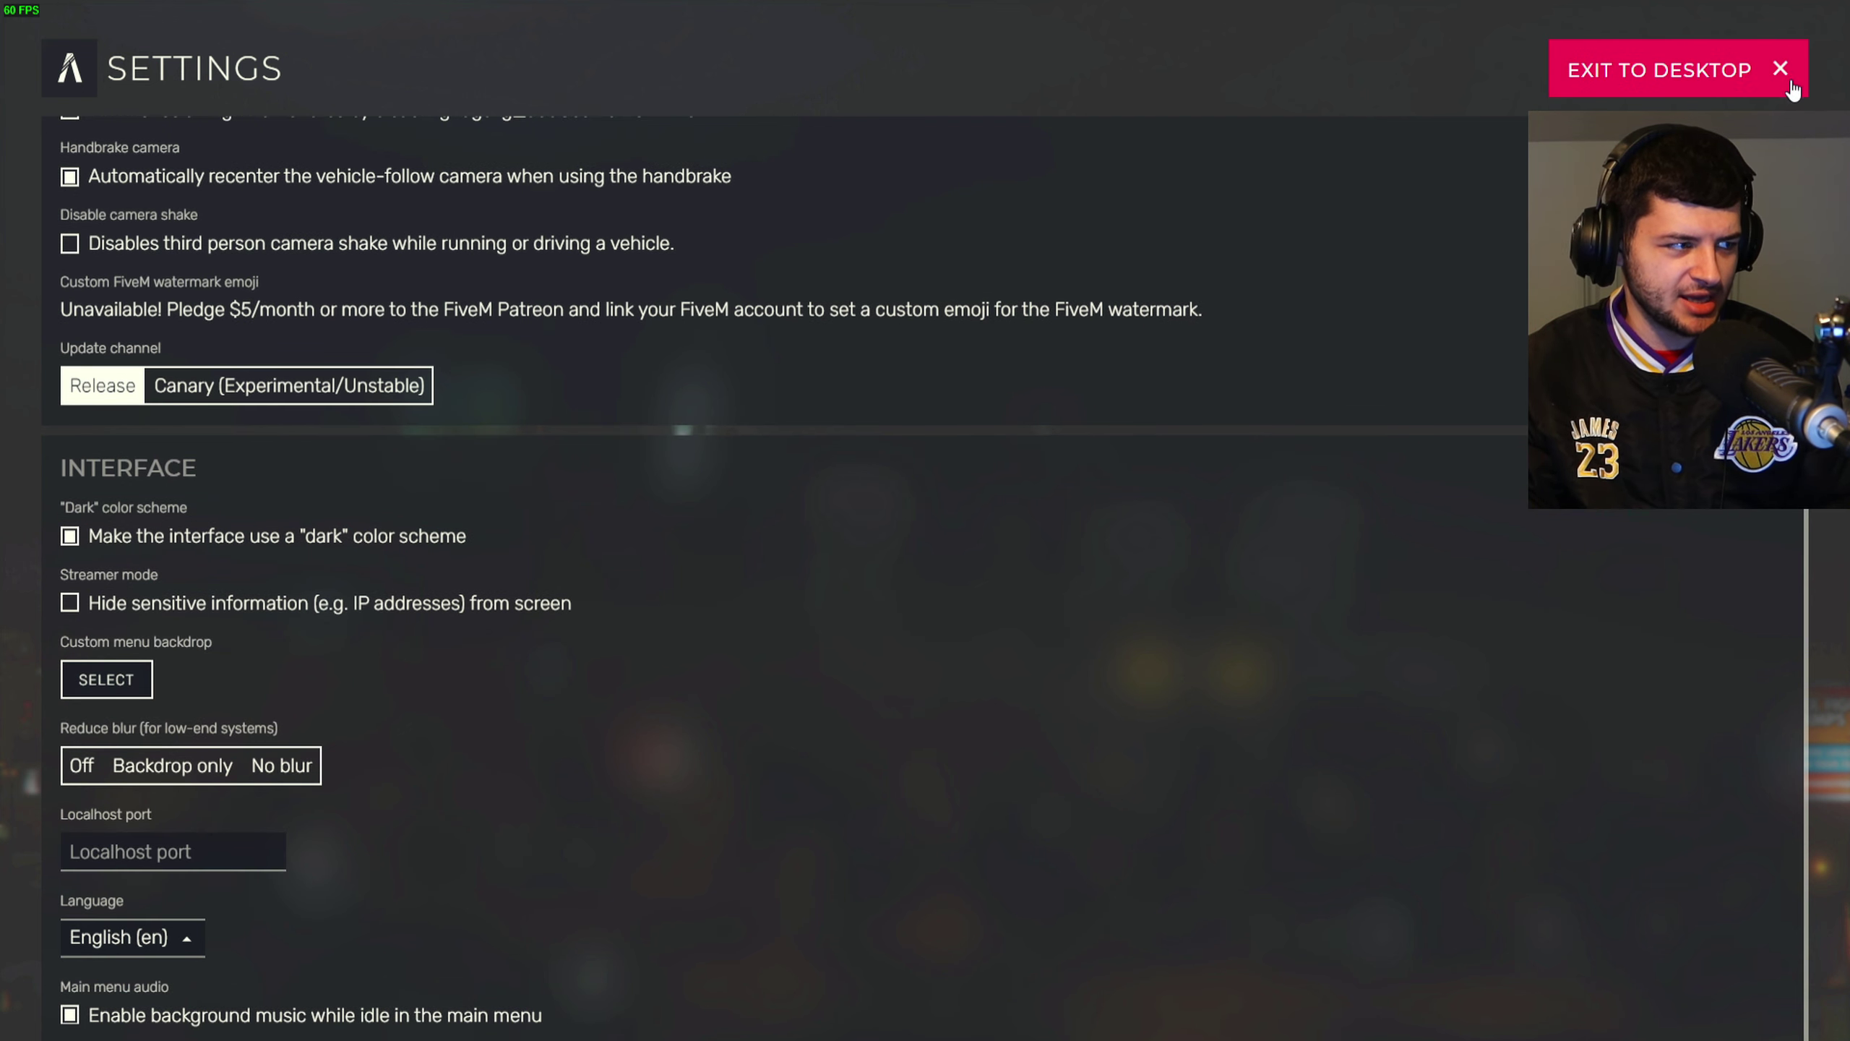
click(71, 87)
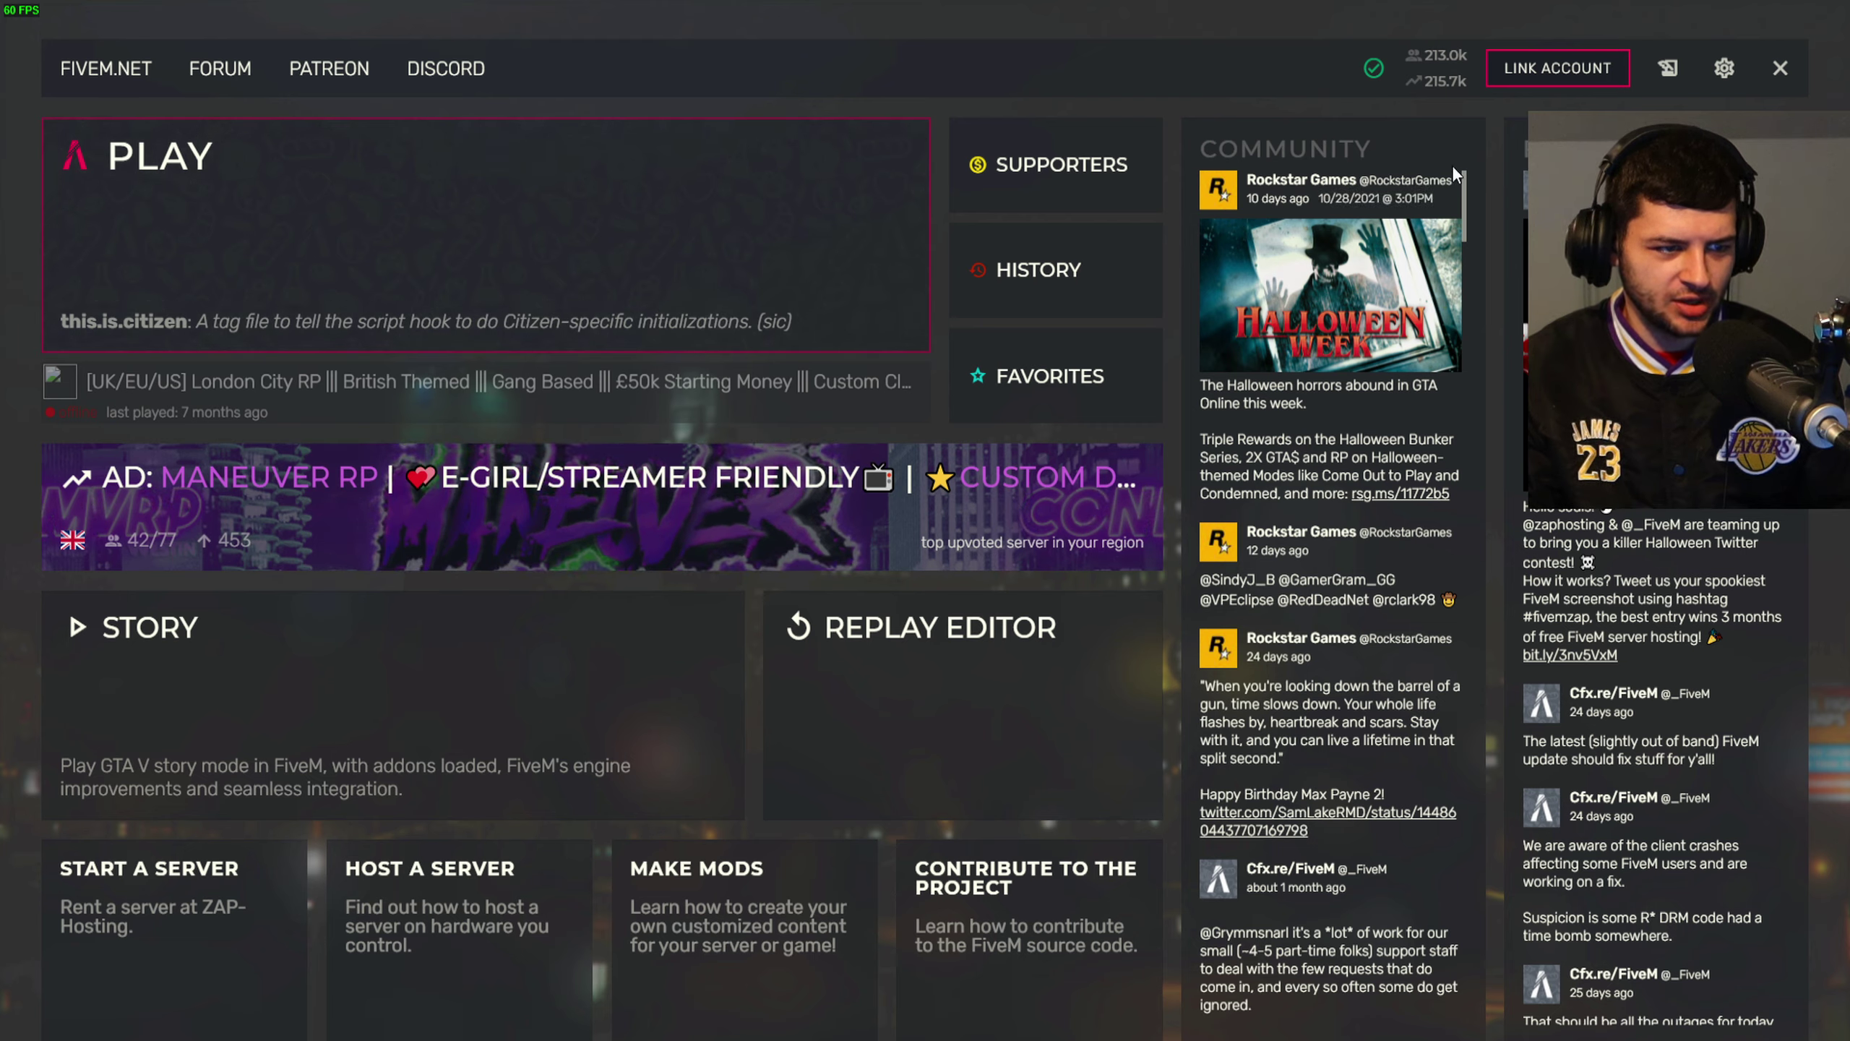
Step: Look over the main menu's community news feed and its server history and favorites lists
drag(1459, 198, 1468, 266)
scroll(1331, 298, up, 10)
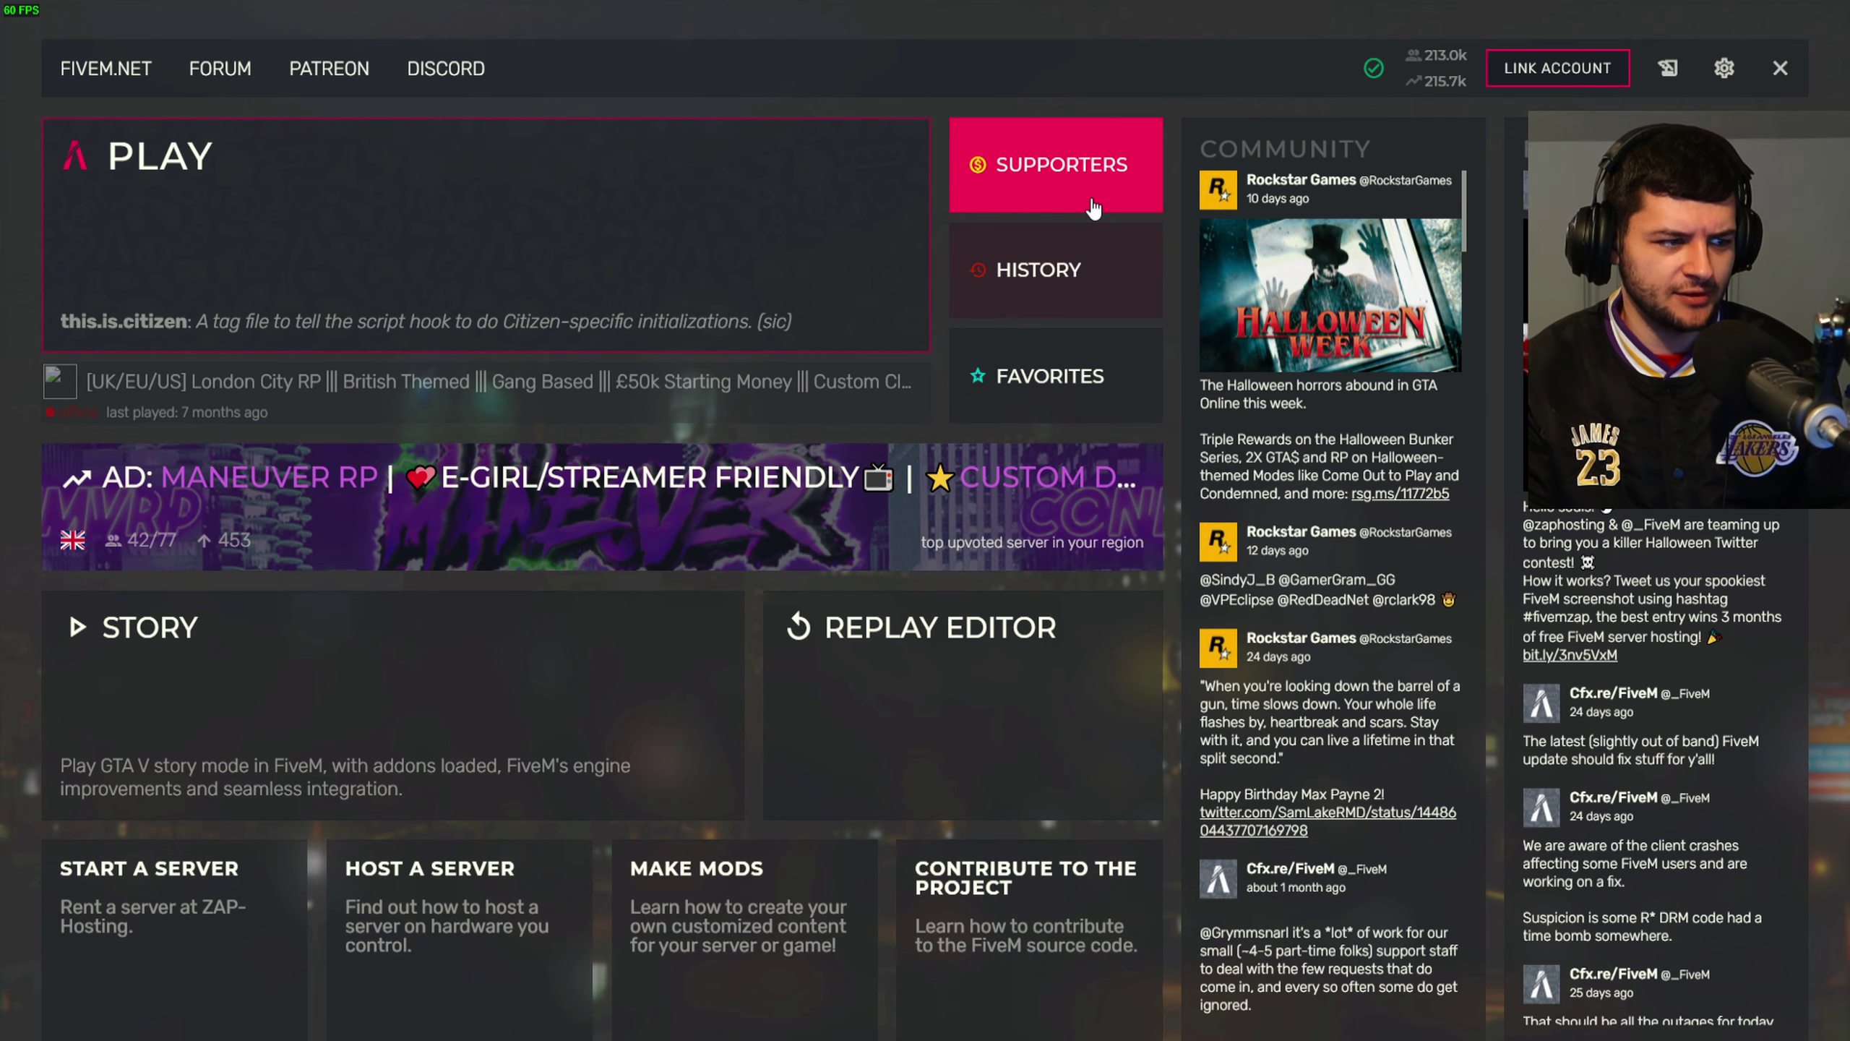
click(1009, 269)
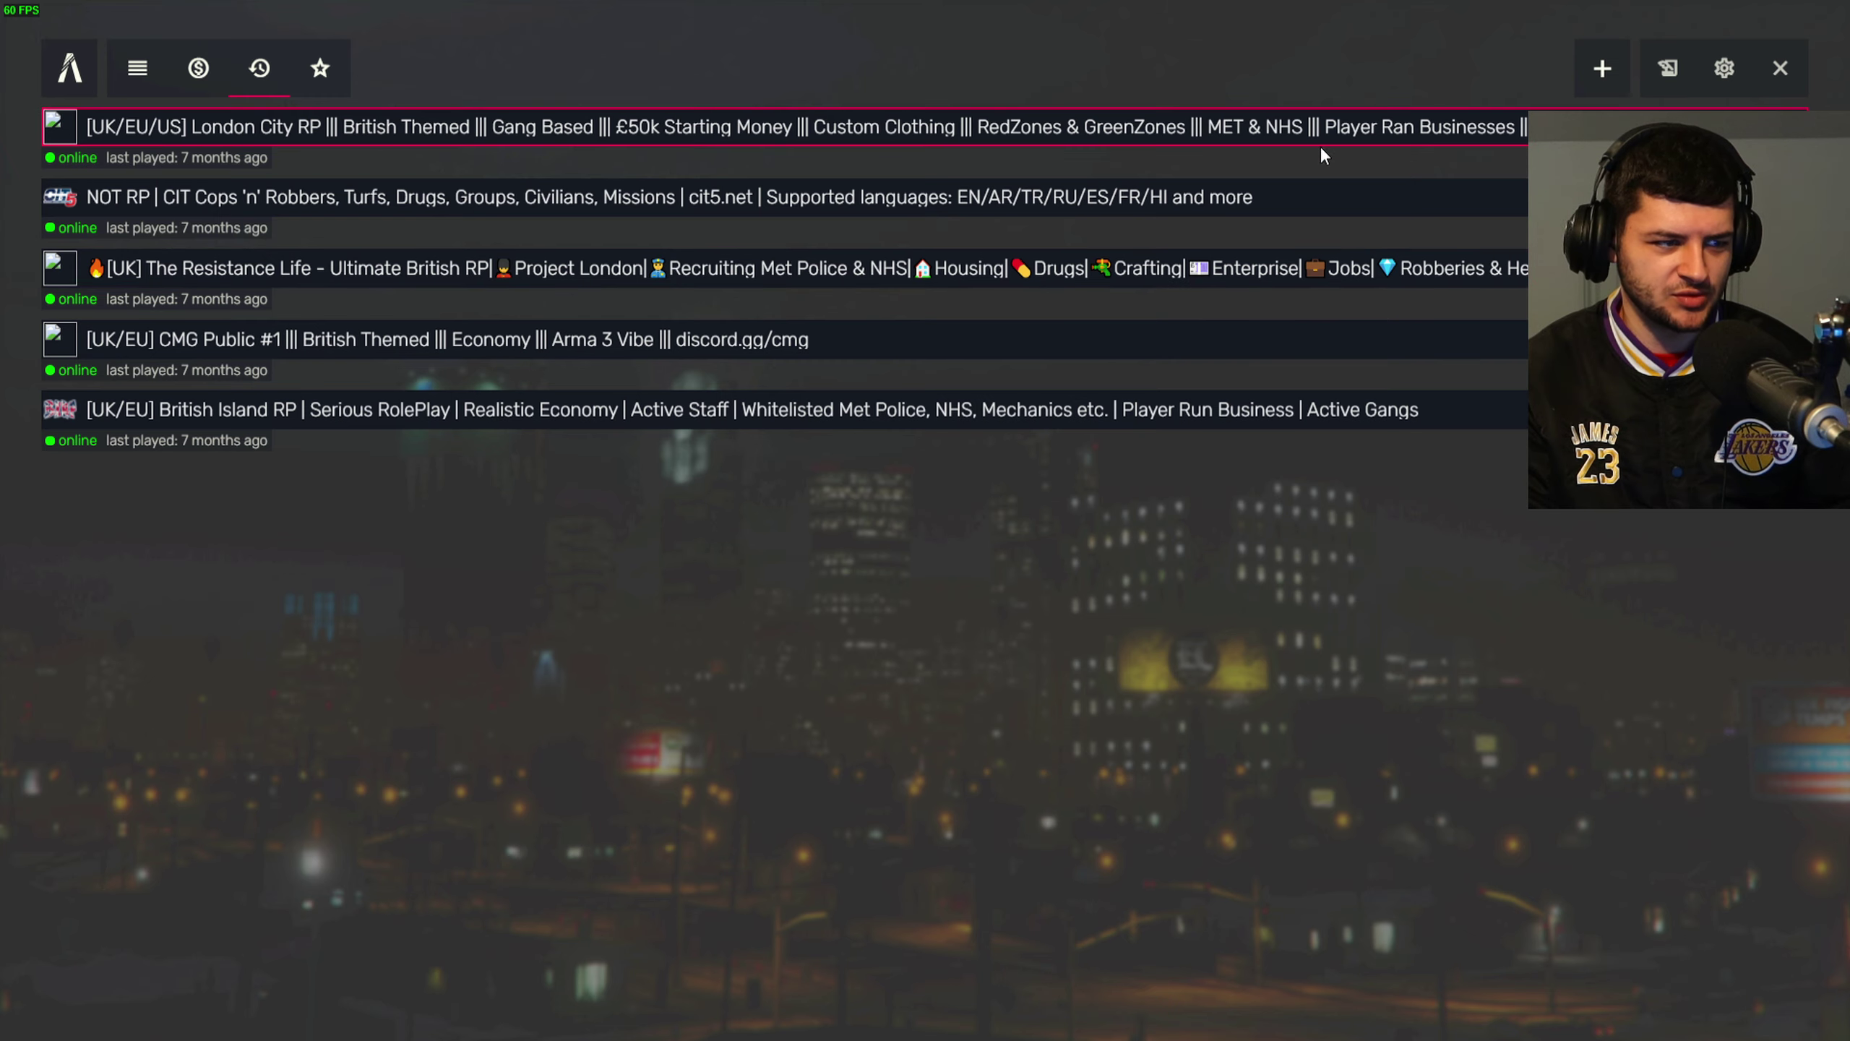
click(70, 68)
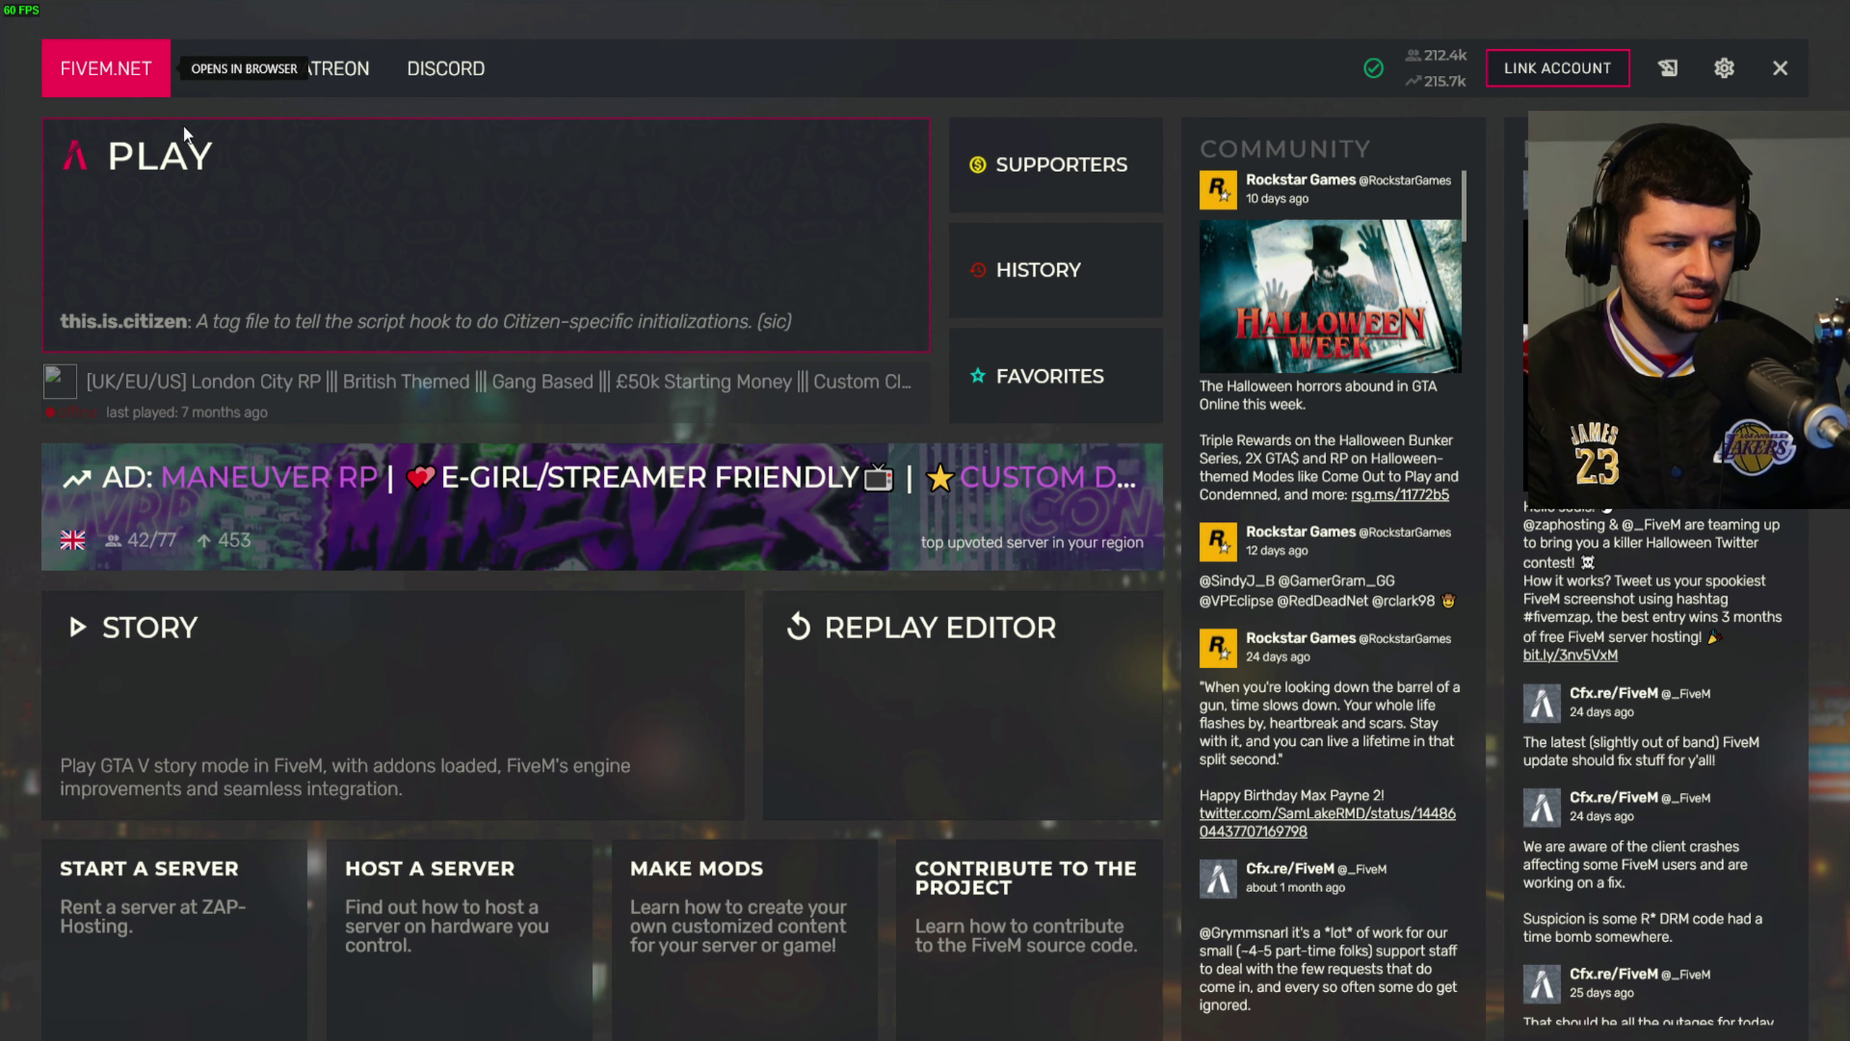
click(1085, 384)
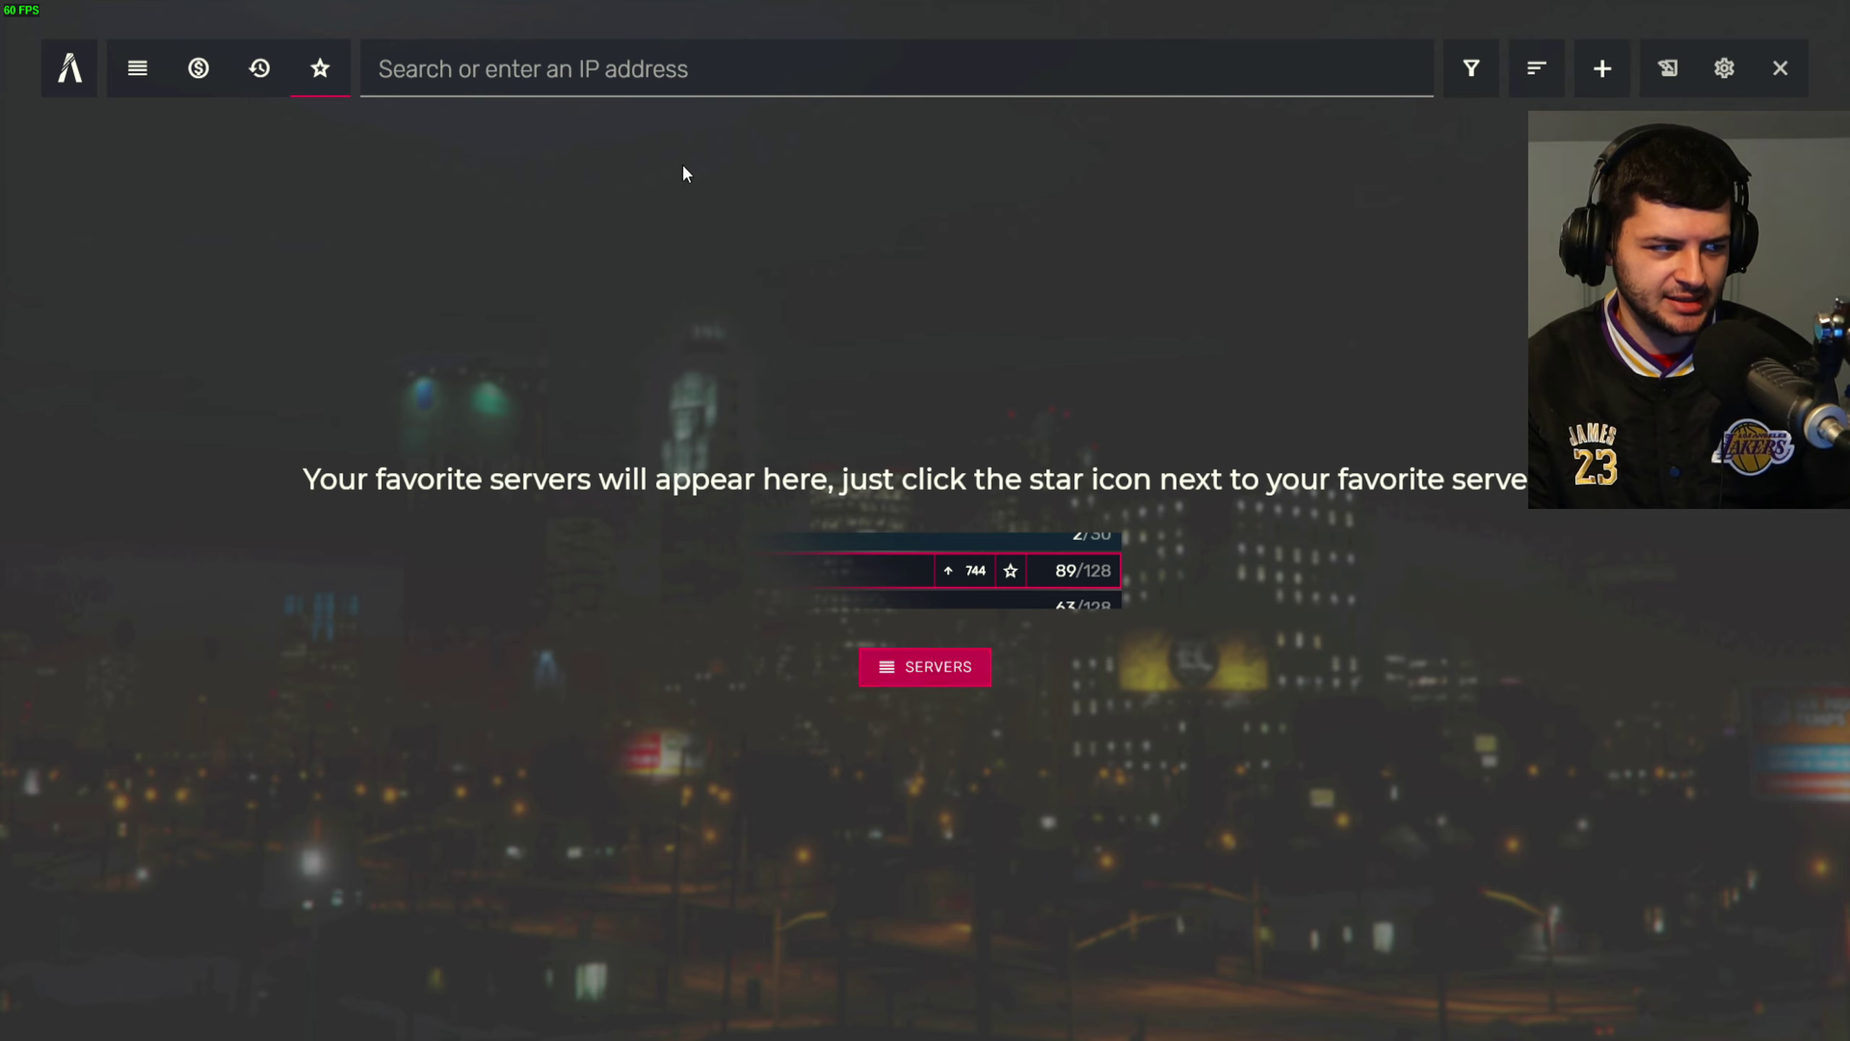
click(38, 64)
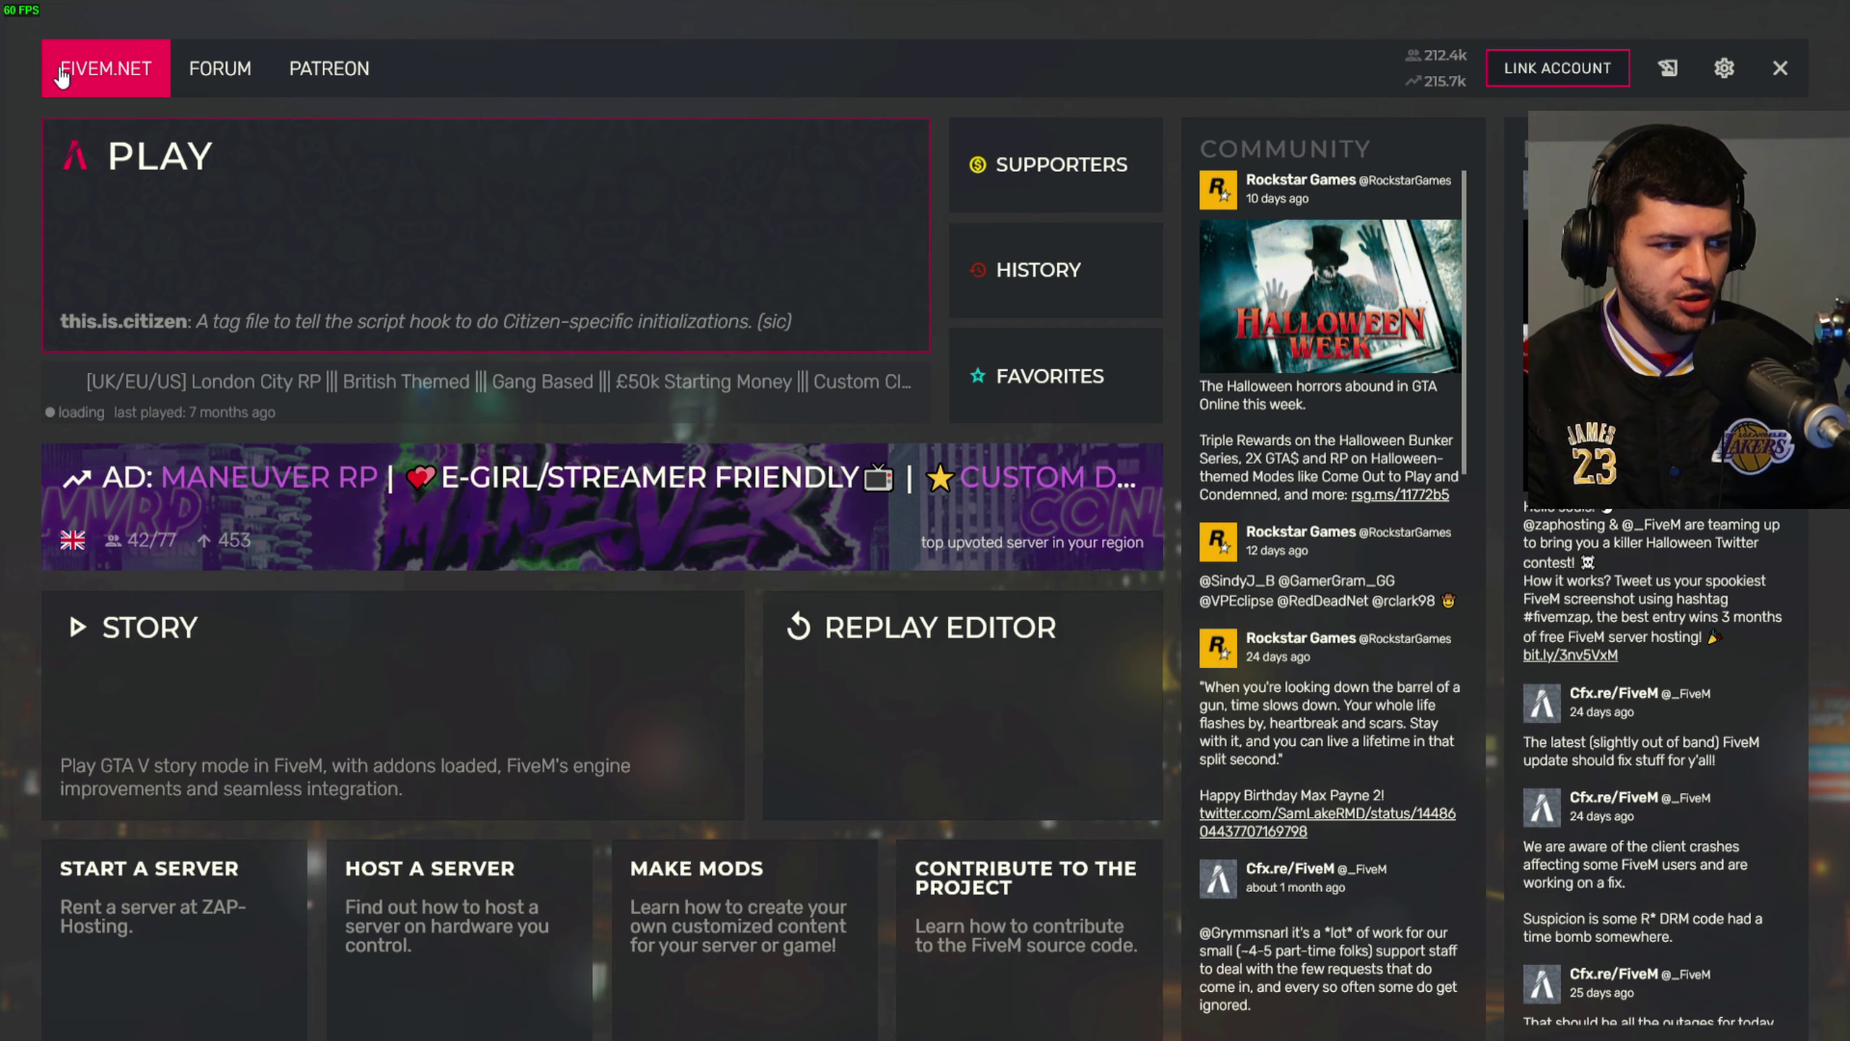
Step: Open the server browser and replace the existing search text with "rp"
click(124, 169)
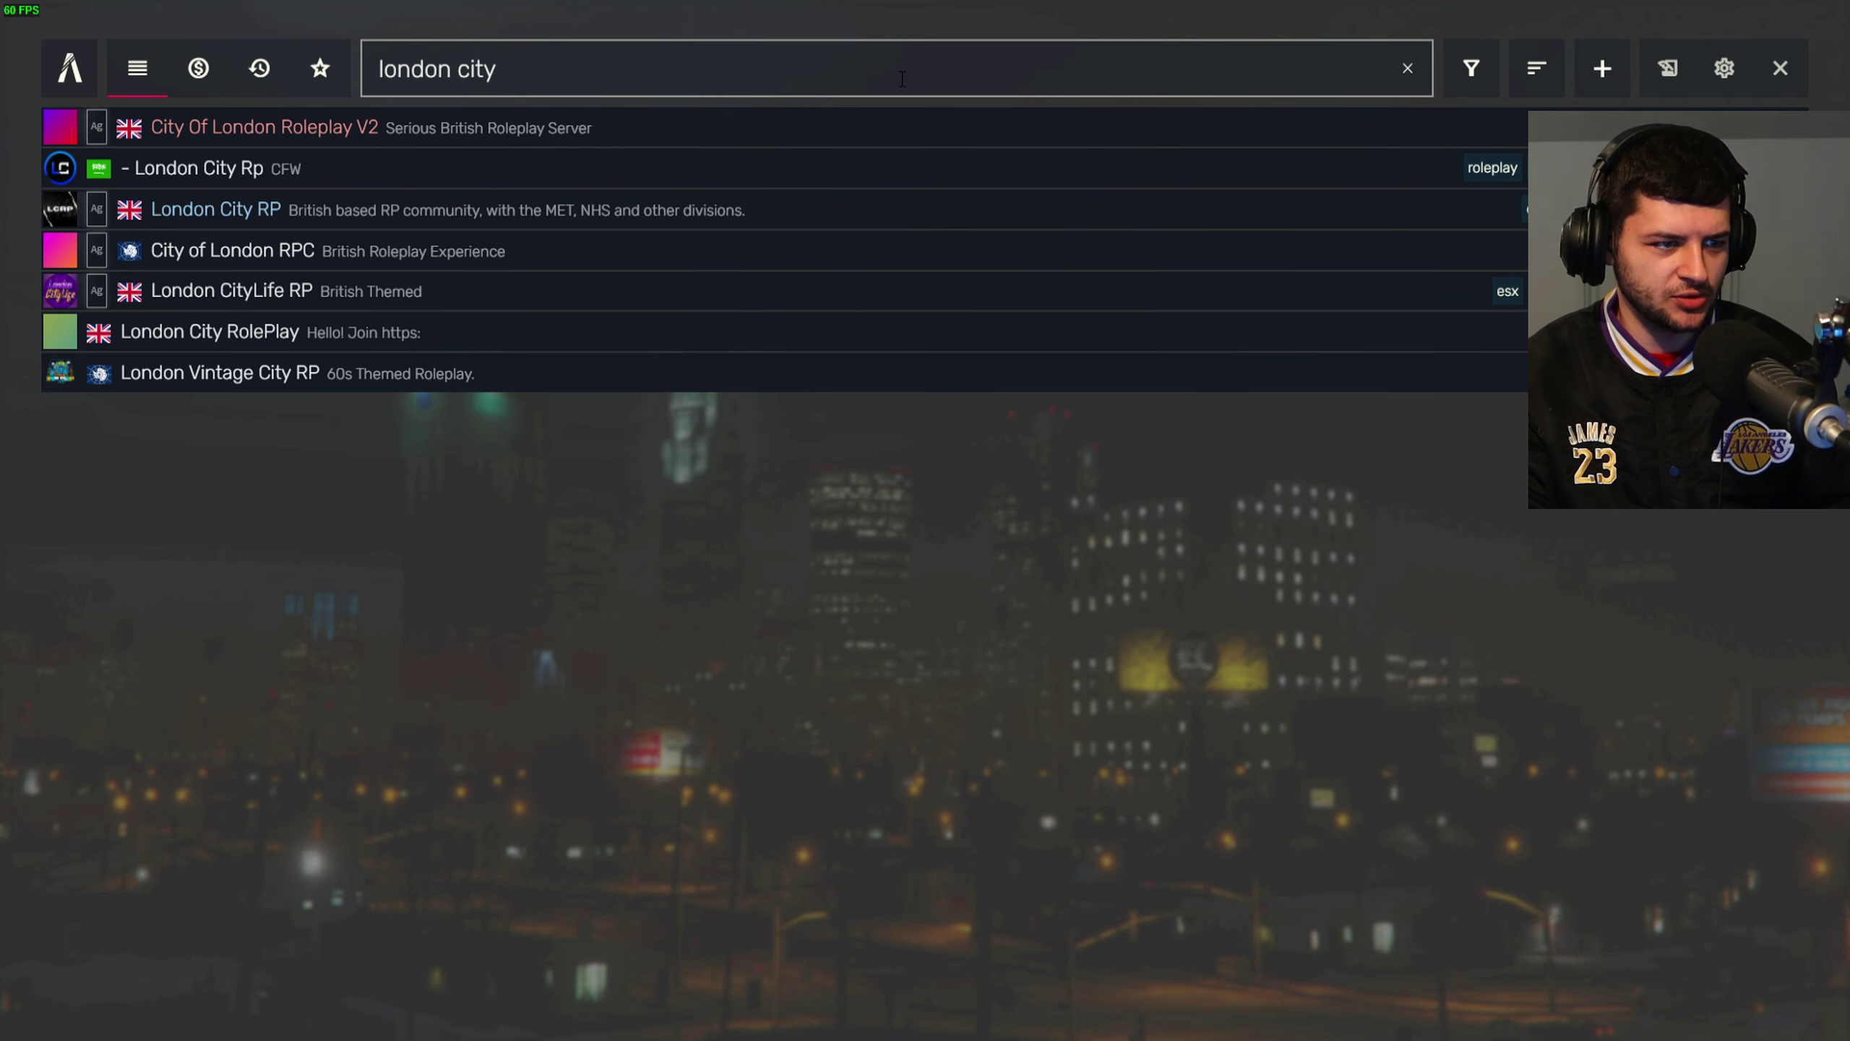
click(1352, 66)
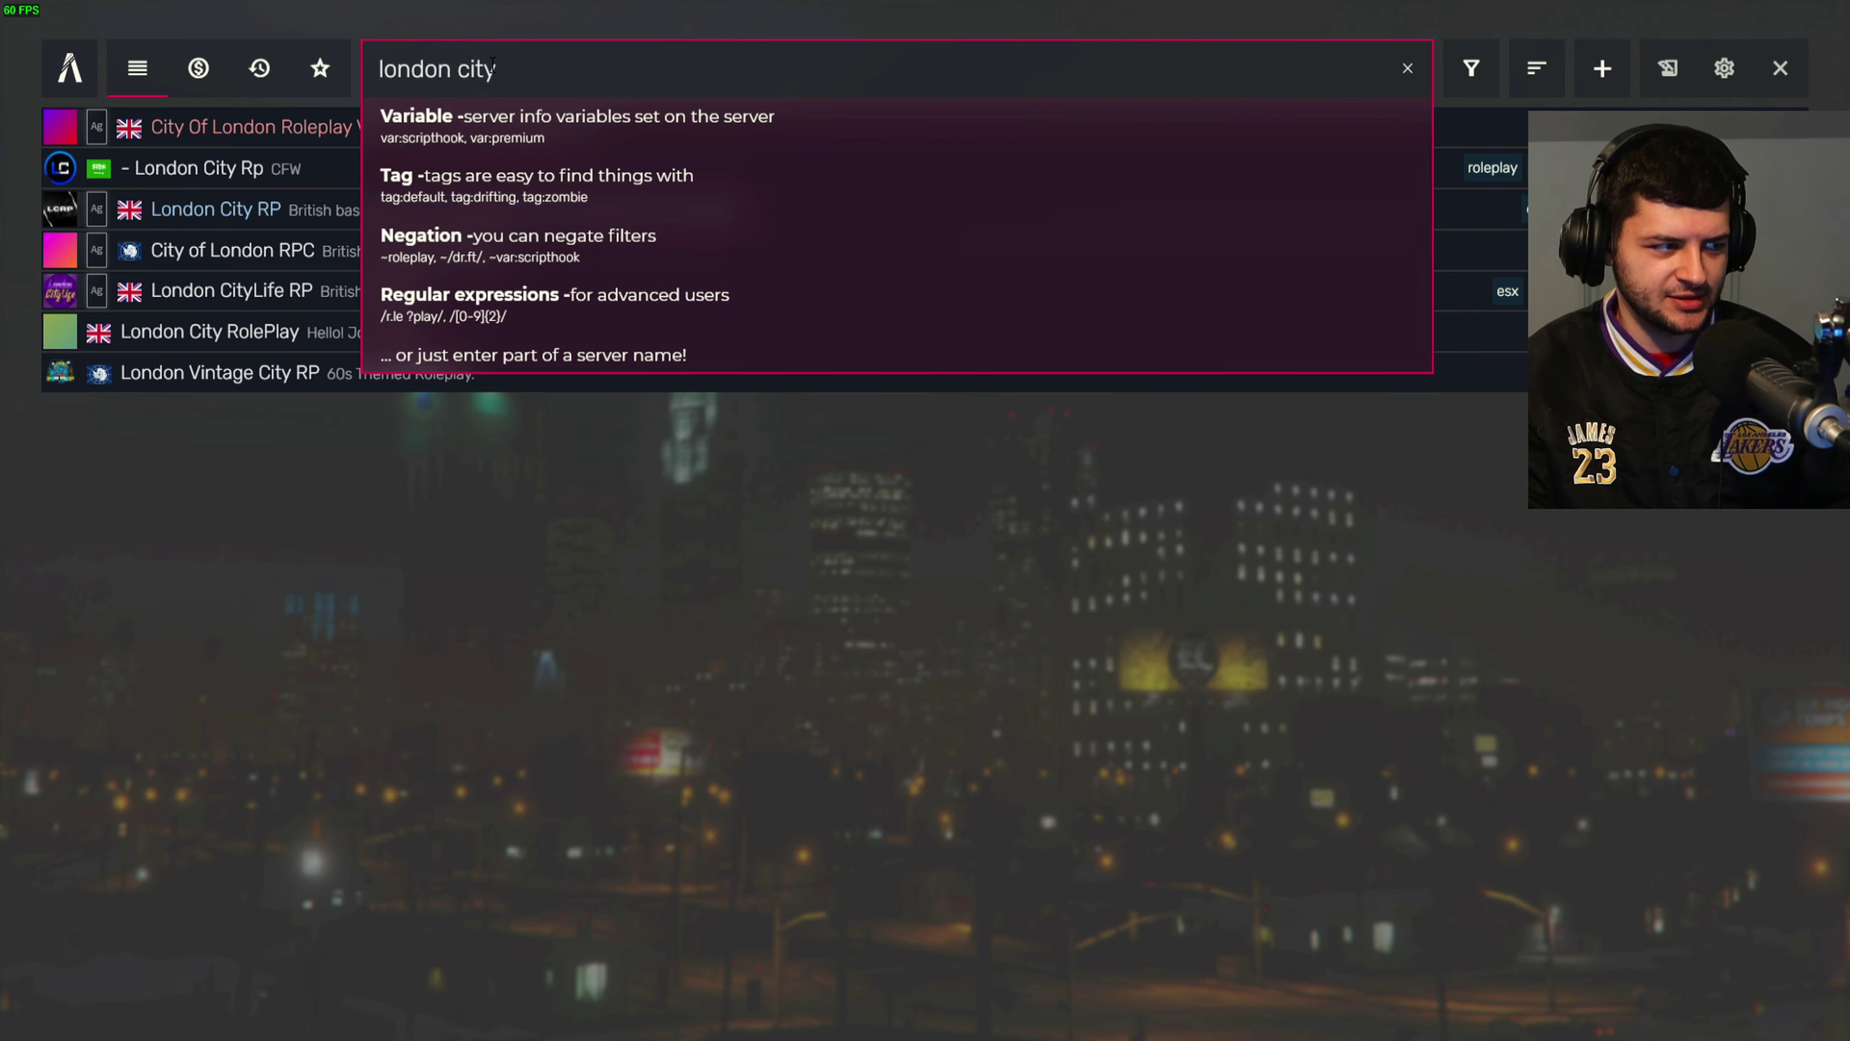
drag(492, 66, 357, 71)
key(BackSpace)
text(rp)
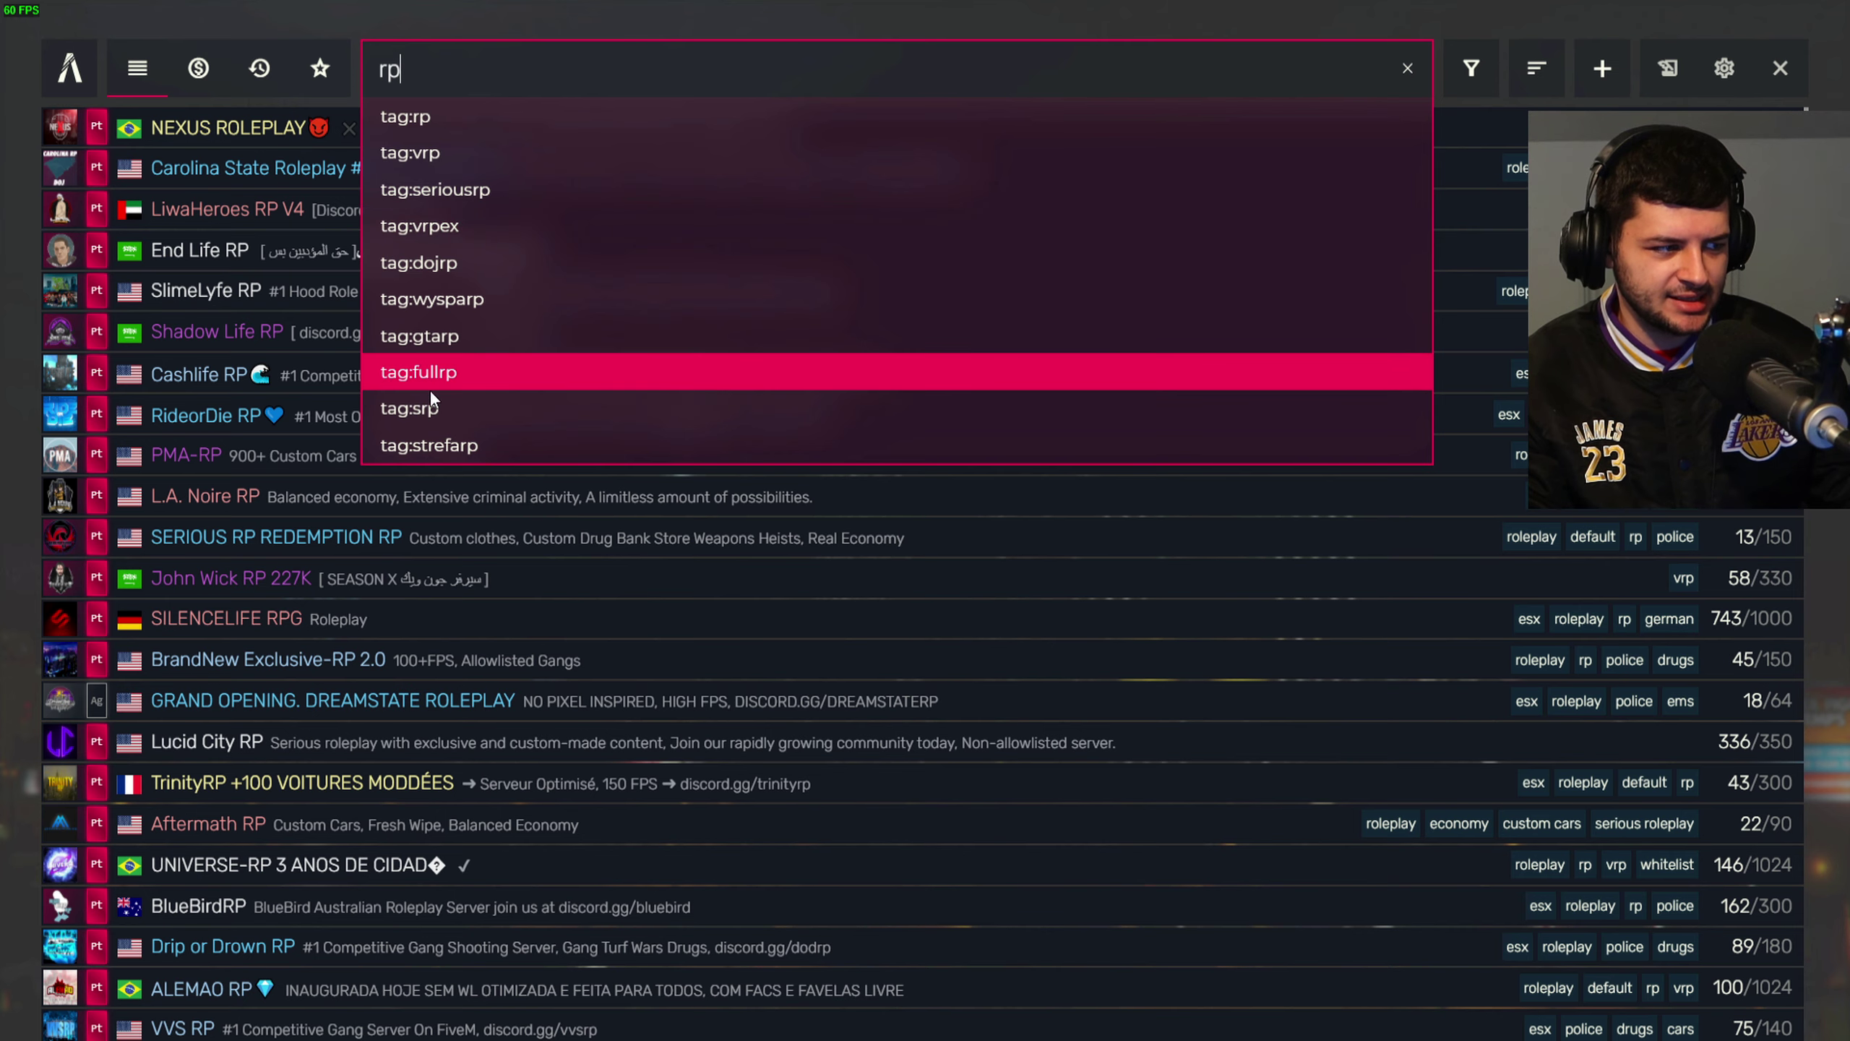
key(Escape)
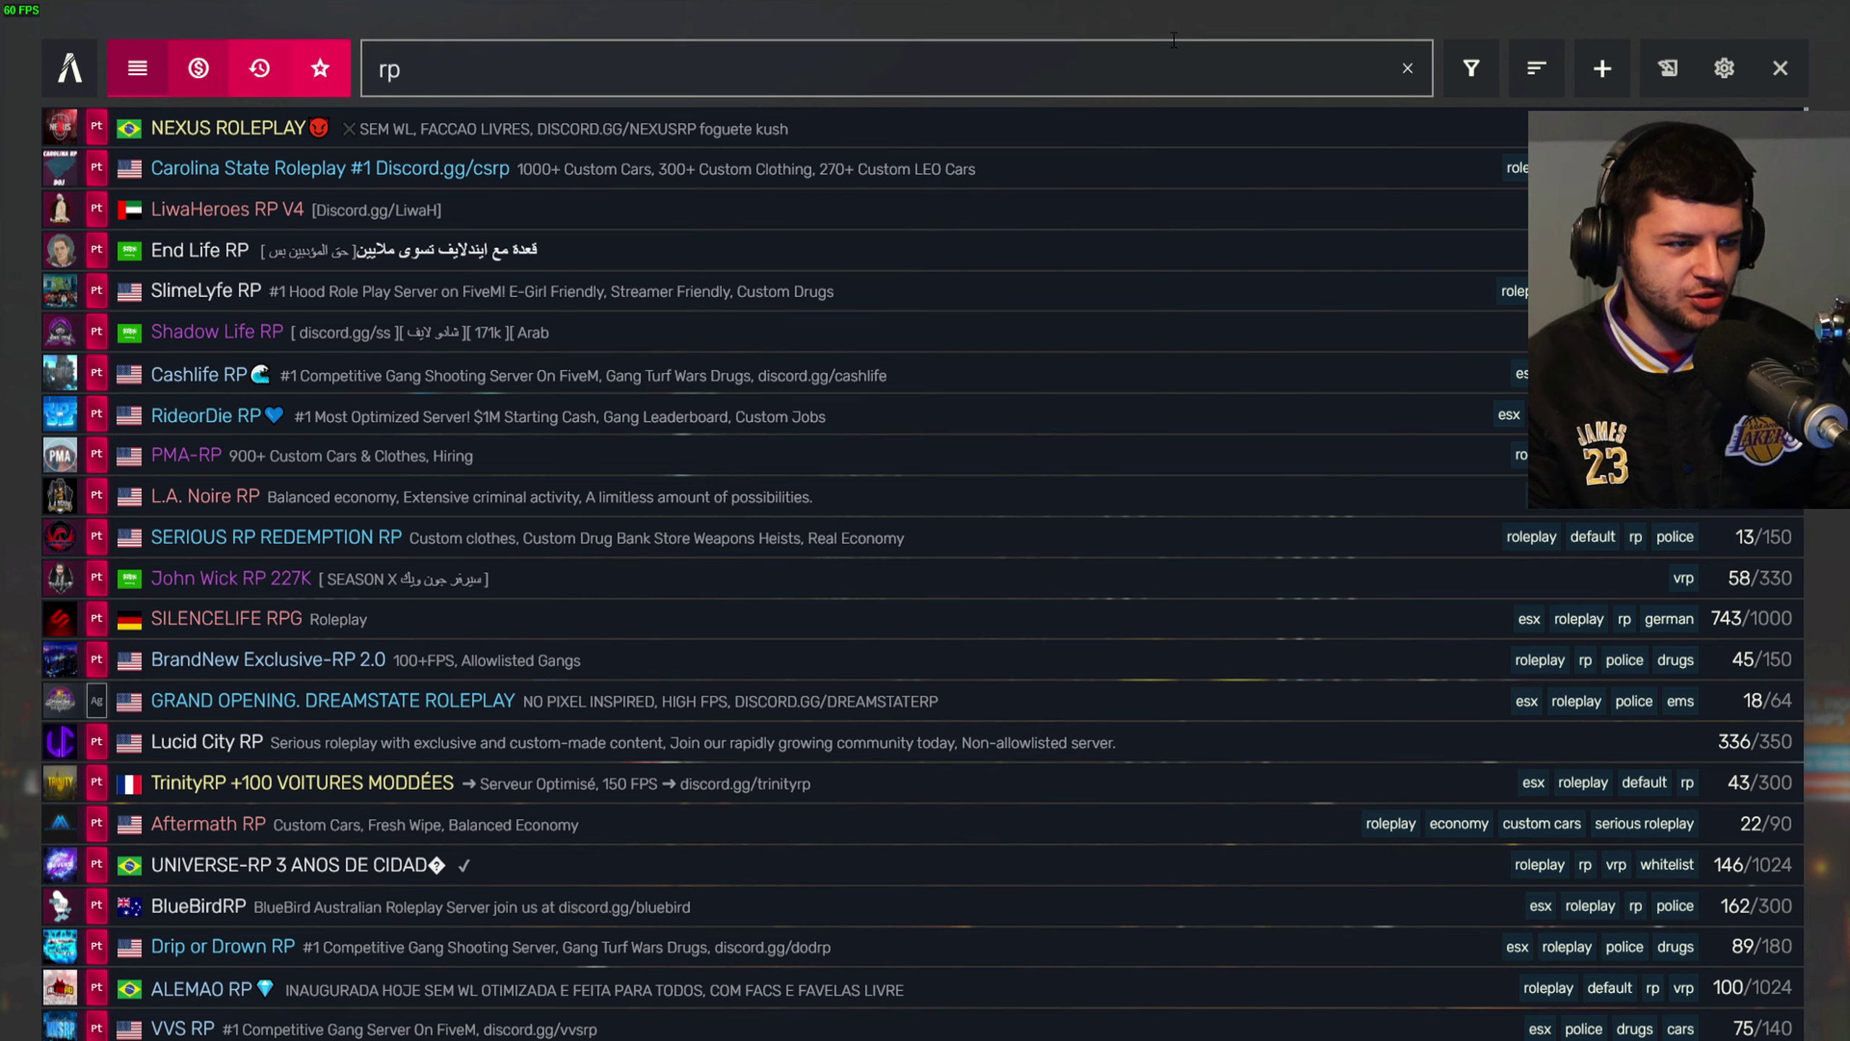
Step: Filter the server list to the languages English (United Kingdom) and English (United States)
click(1475, 69)
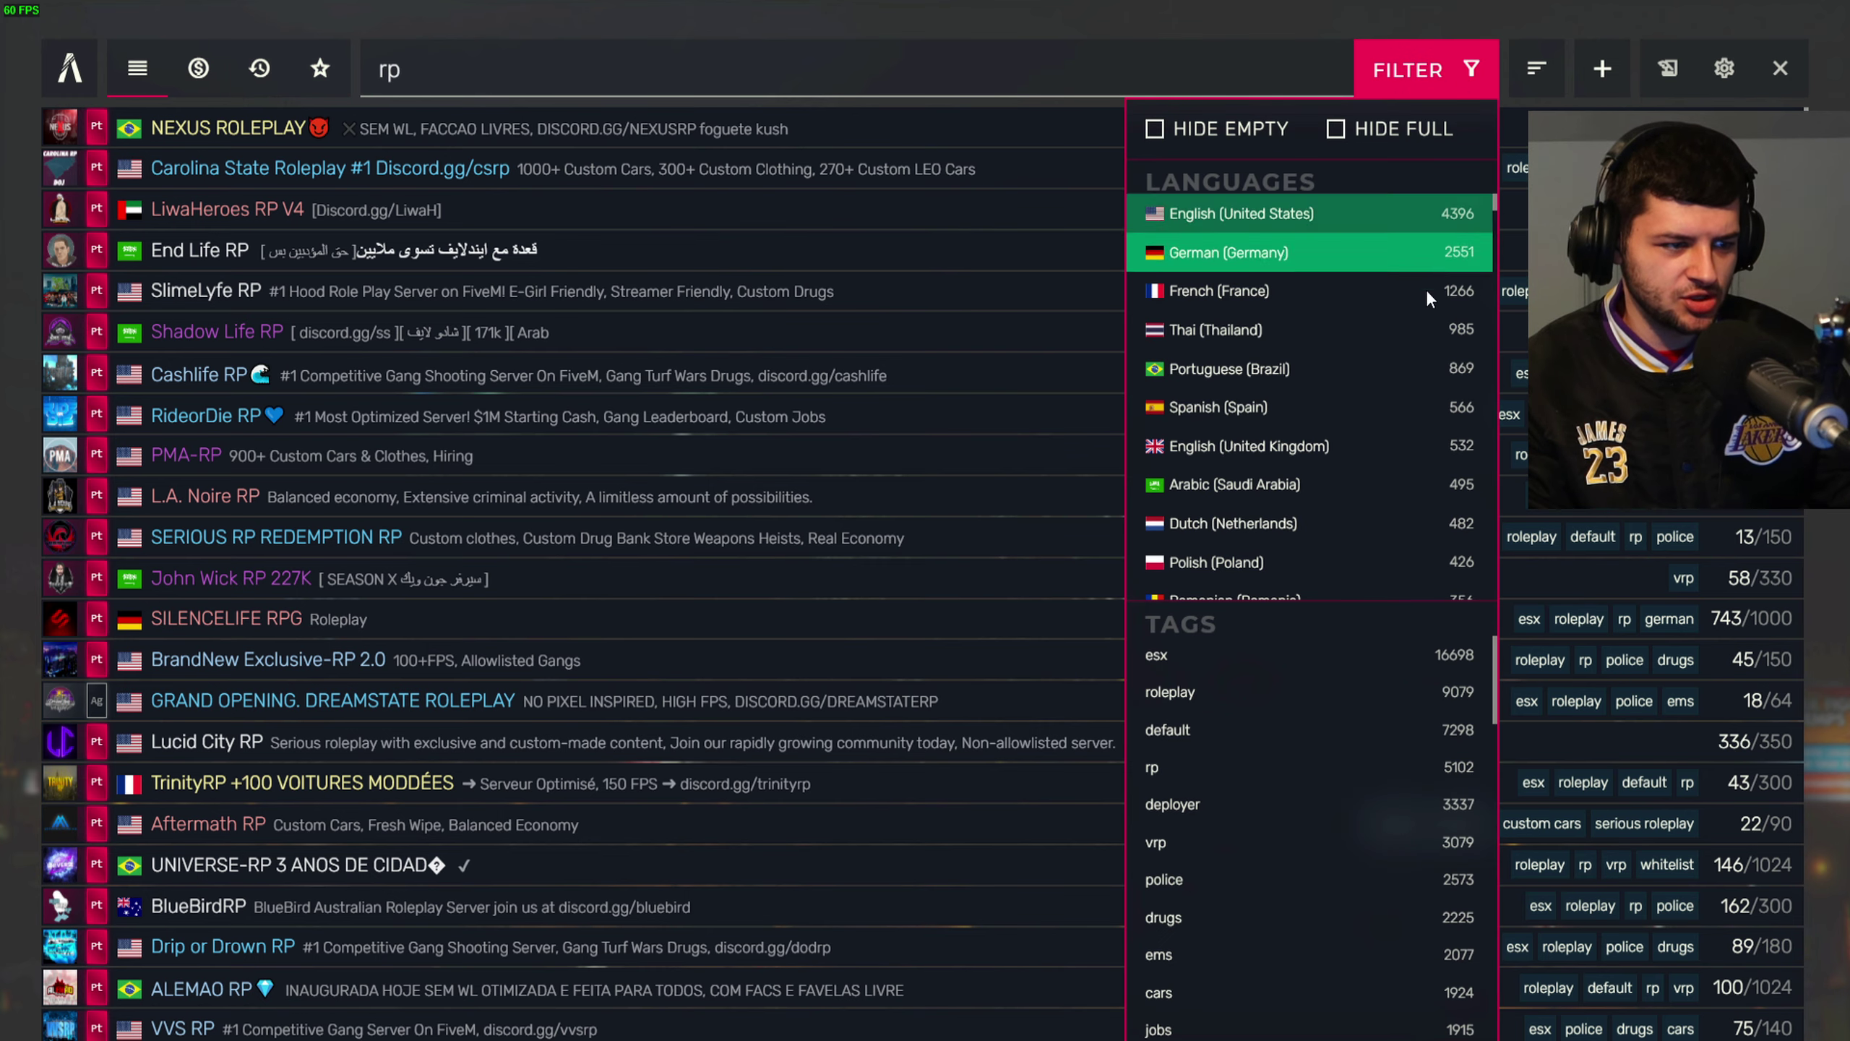
click(1292, 459)
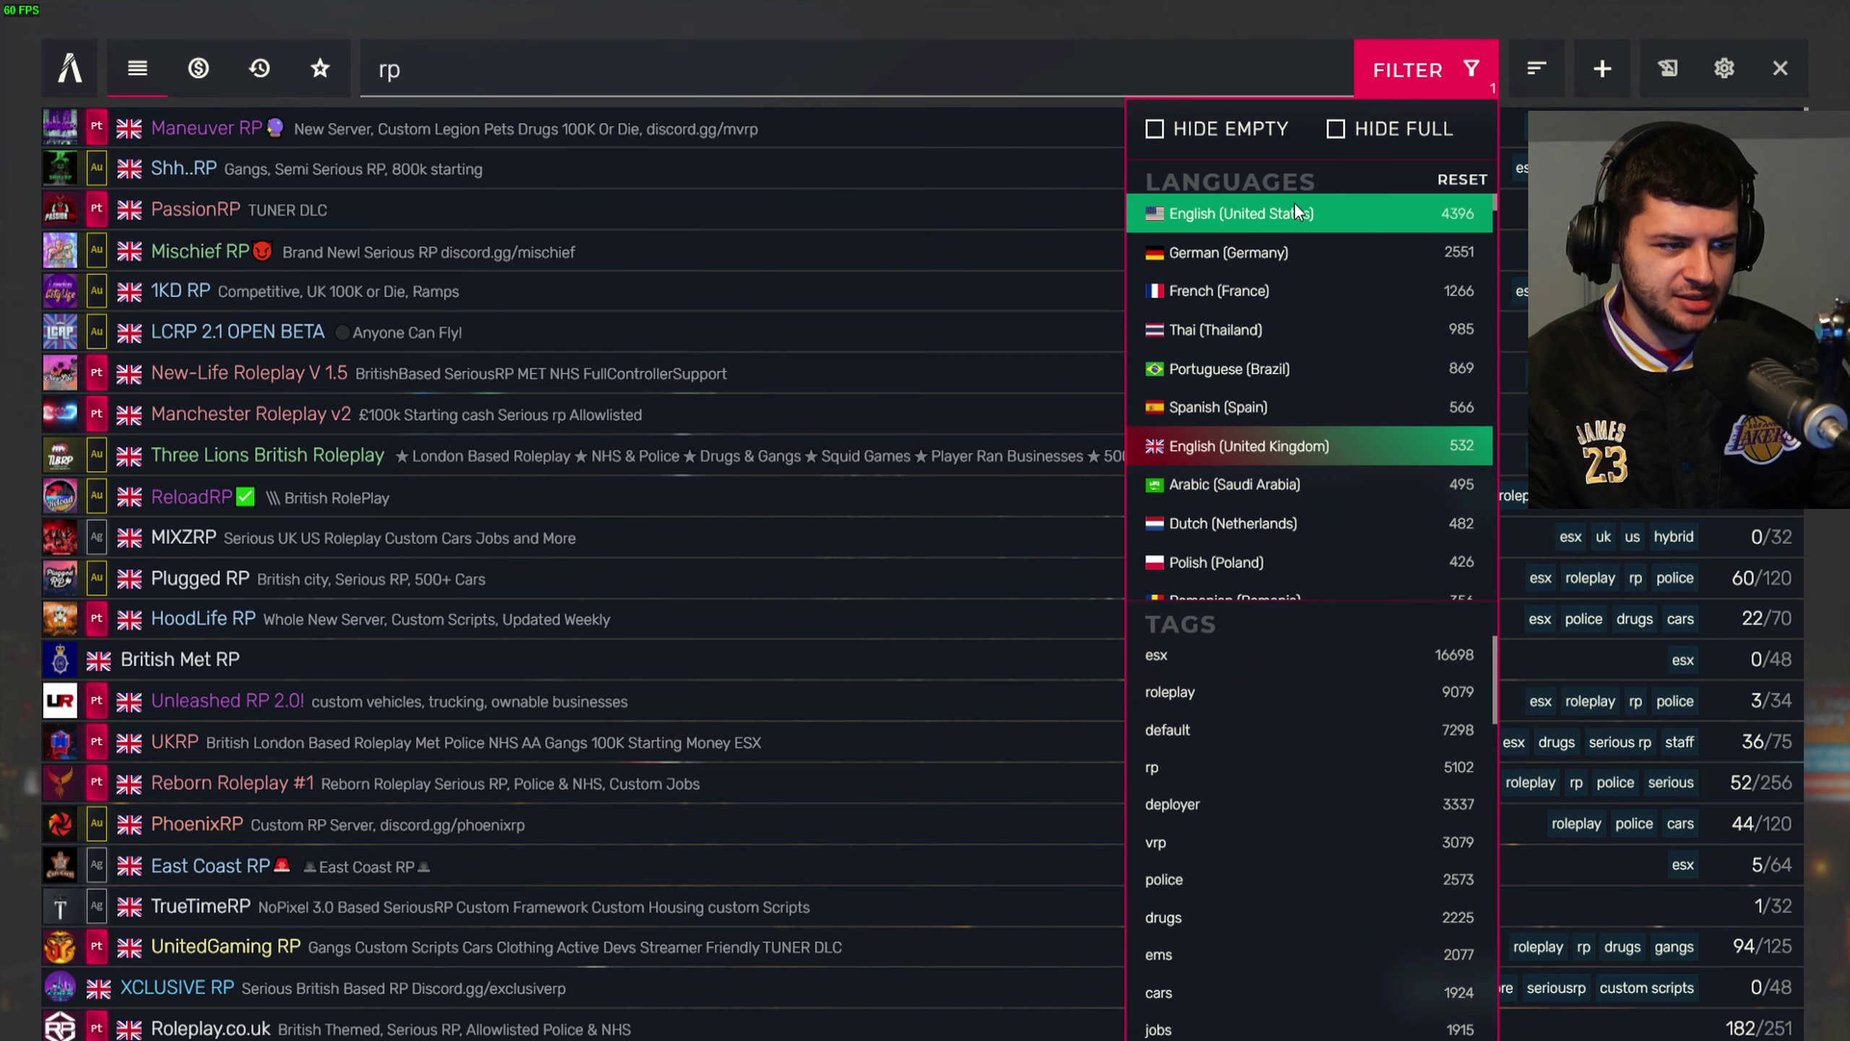
click(1295, 202)
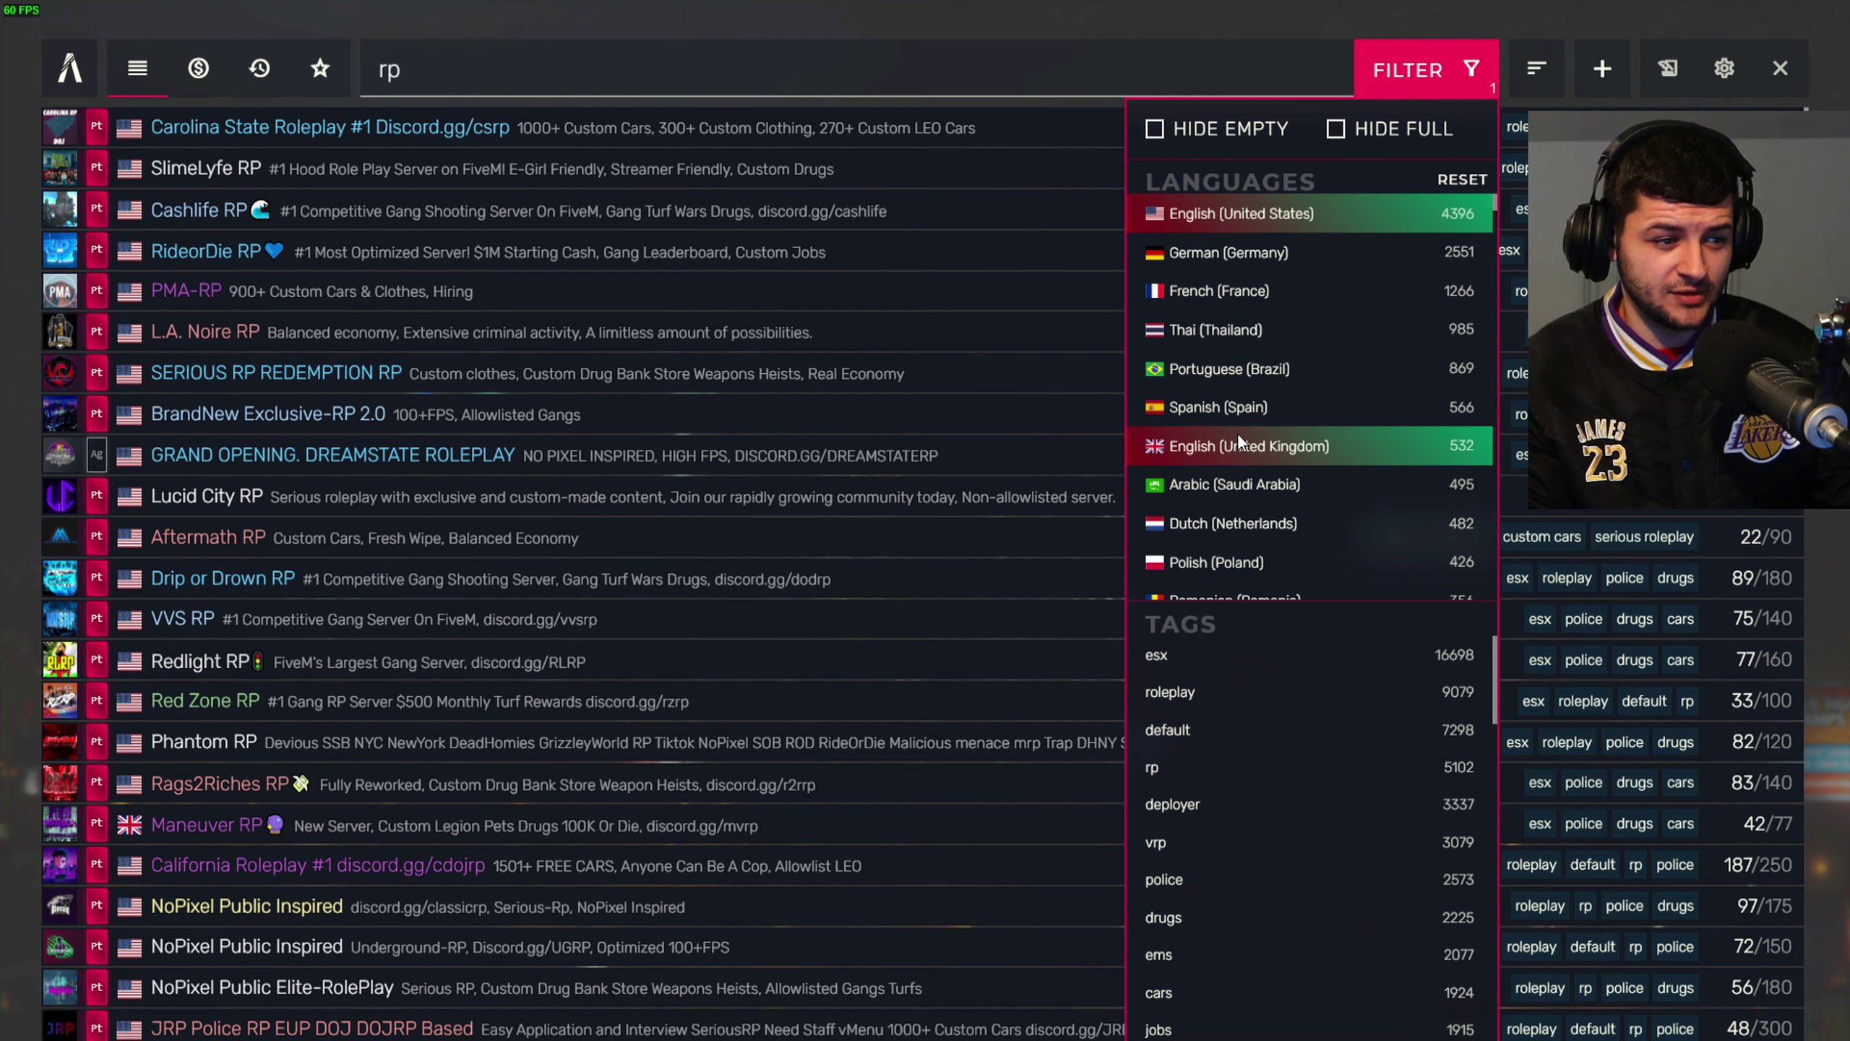
scroll(1274, 347, down, 2)
scroll(1275, 346, down, 15)
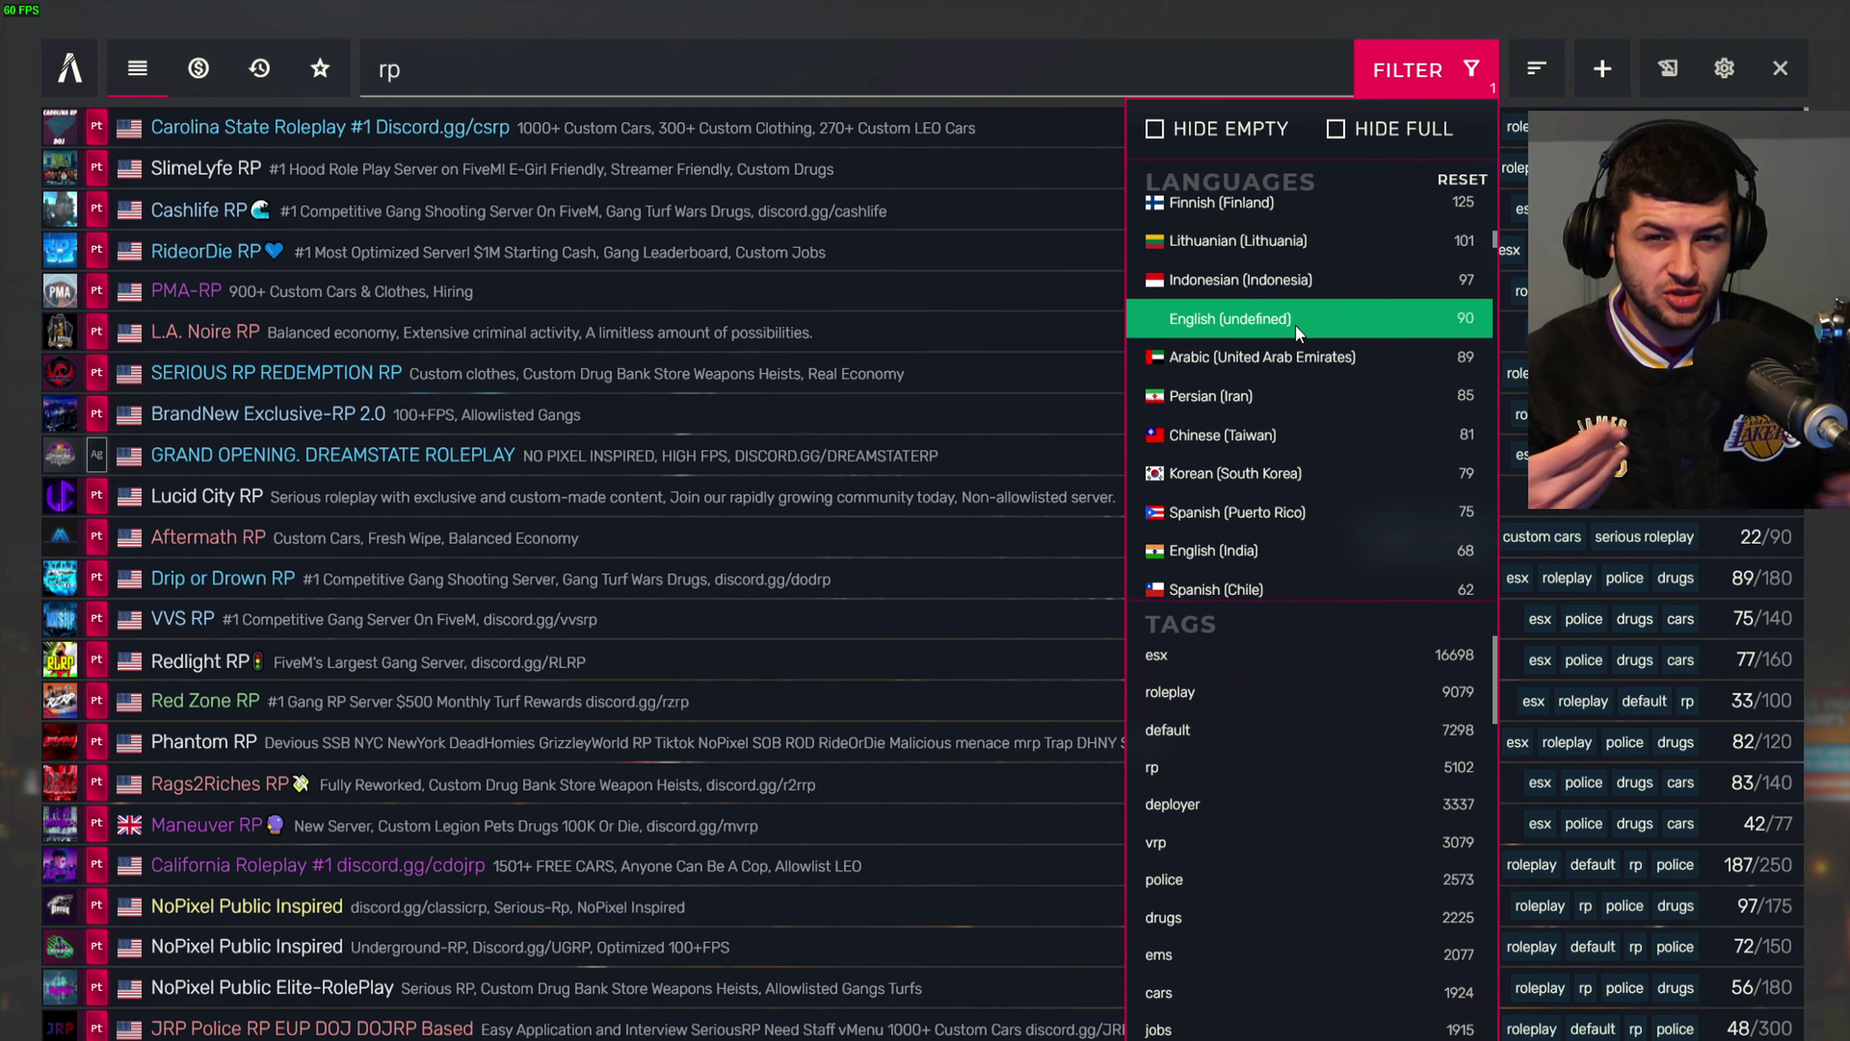
scroll(1295, 324, up, 15)
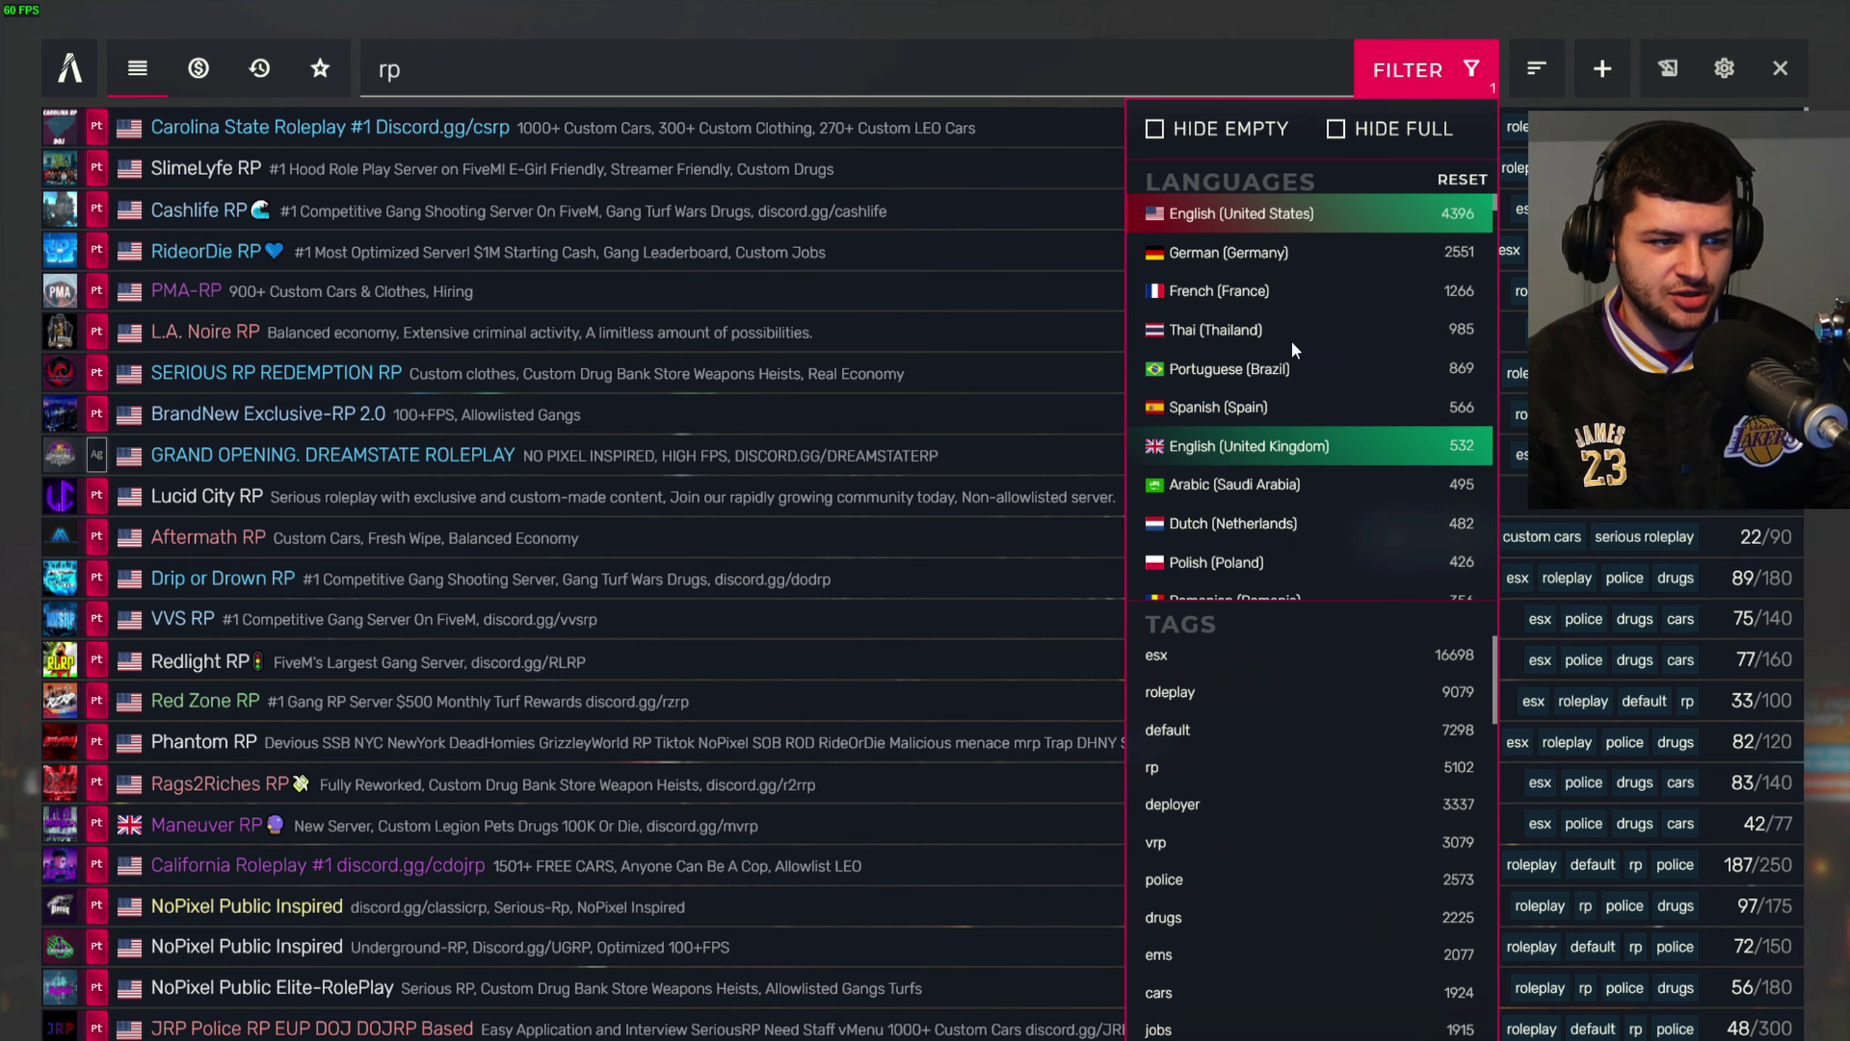
click(1414, 59)
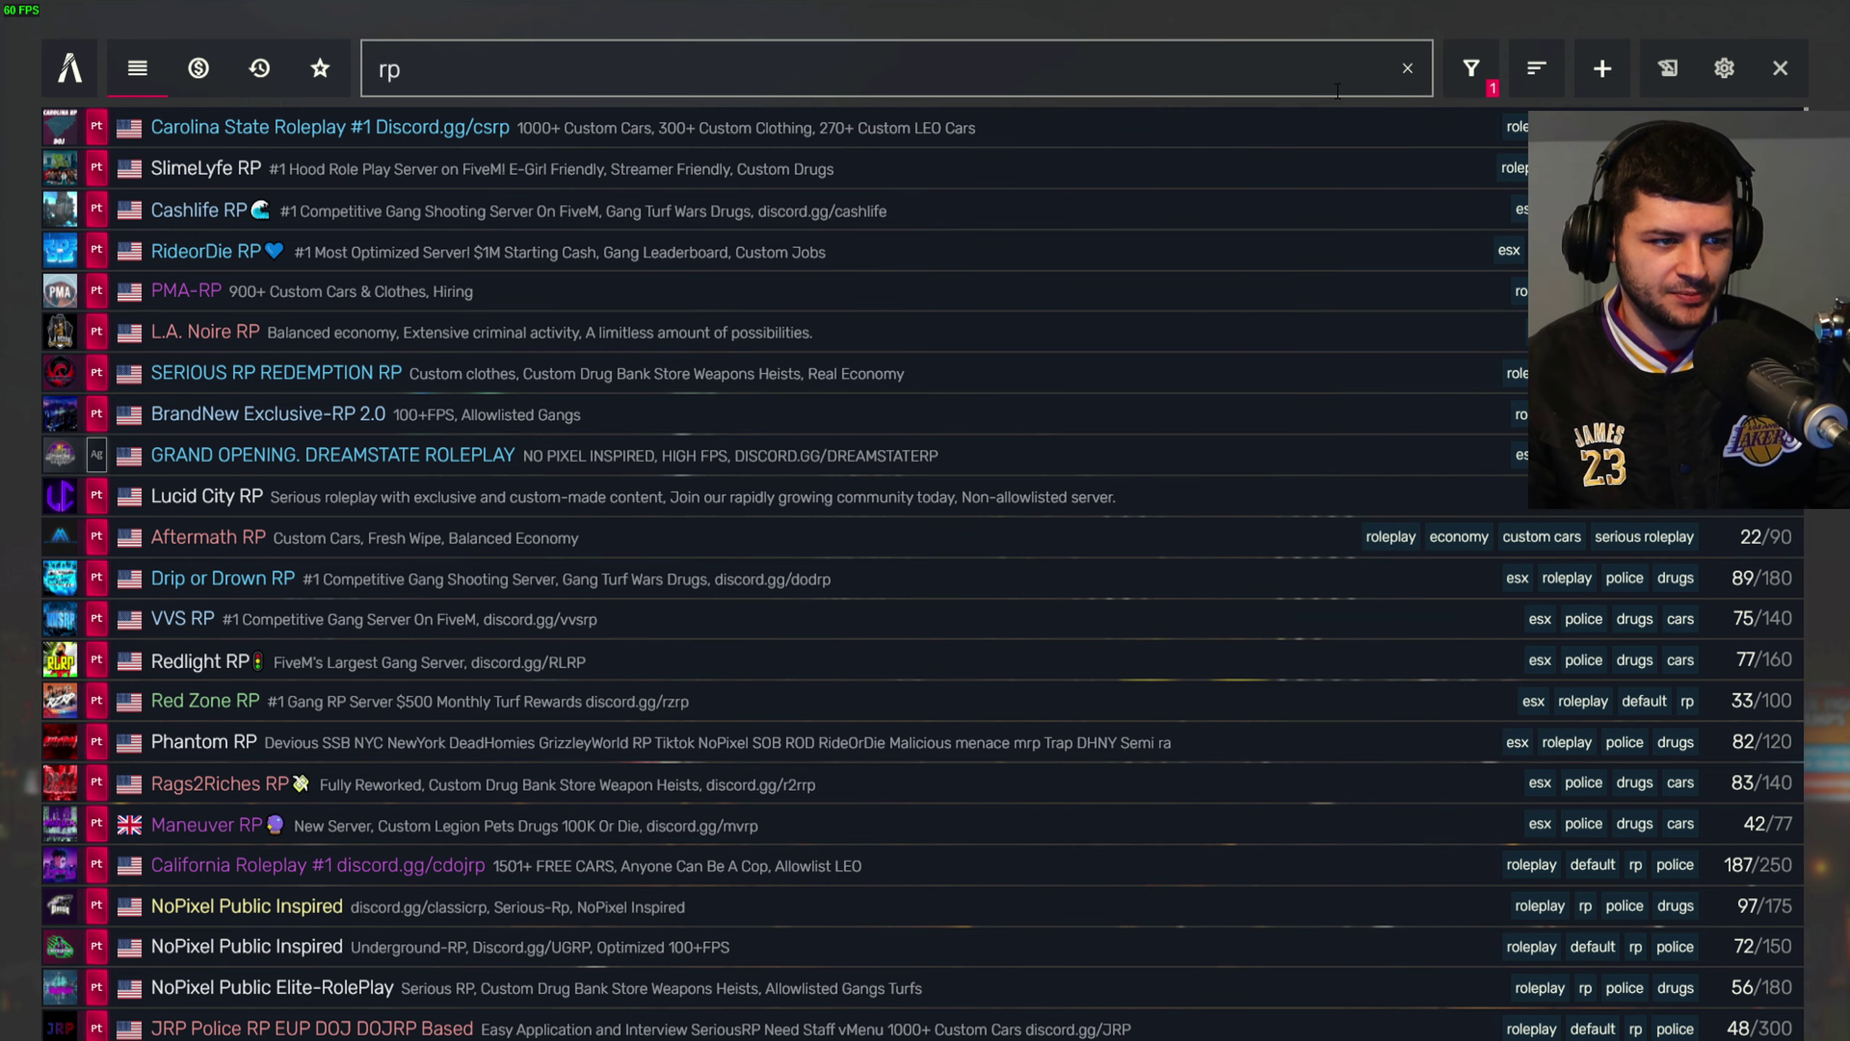
Step: Add the roleplay tag to the server list filter
click(1450, 55)
click(1451, 52)
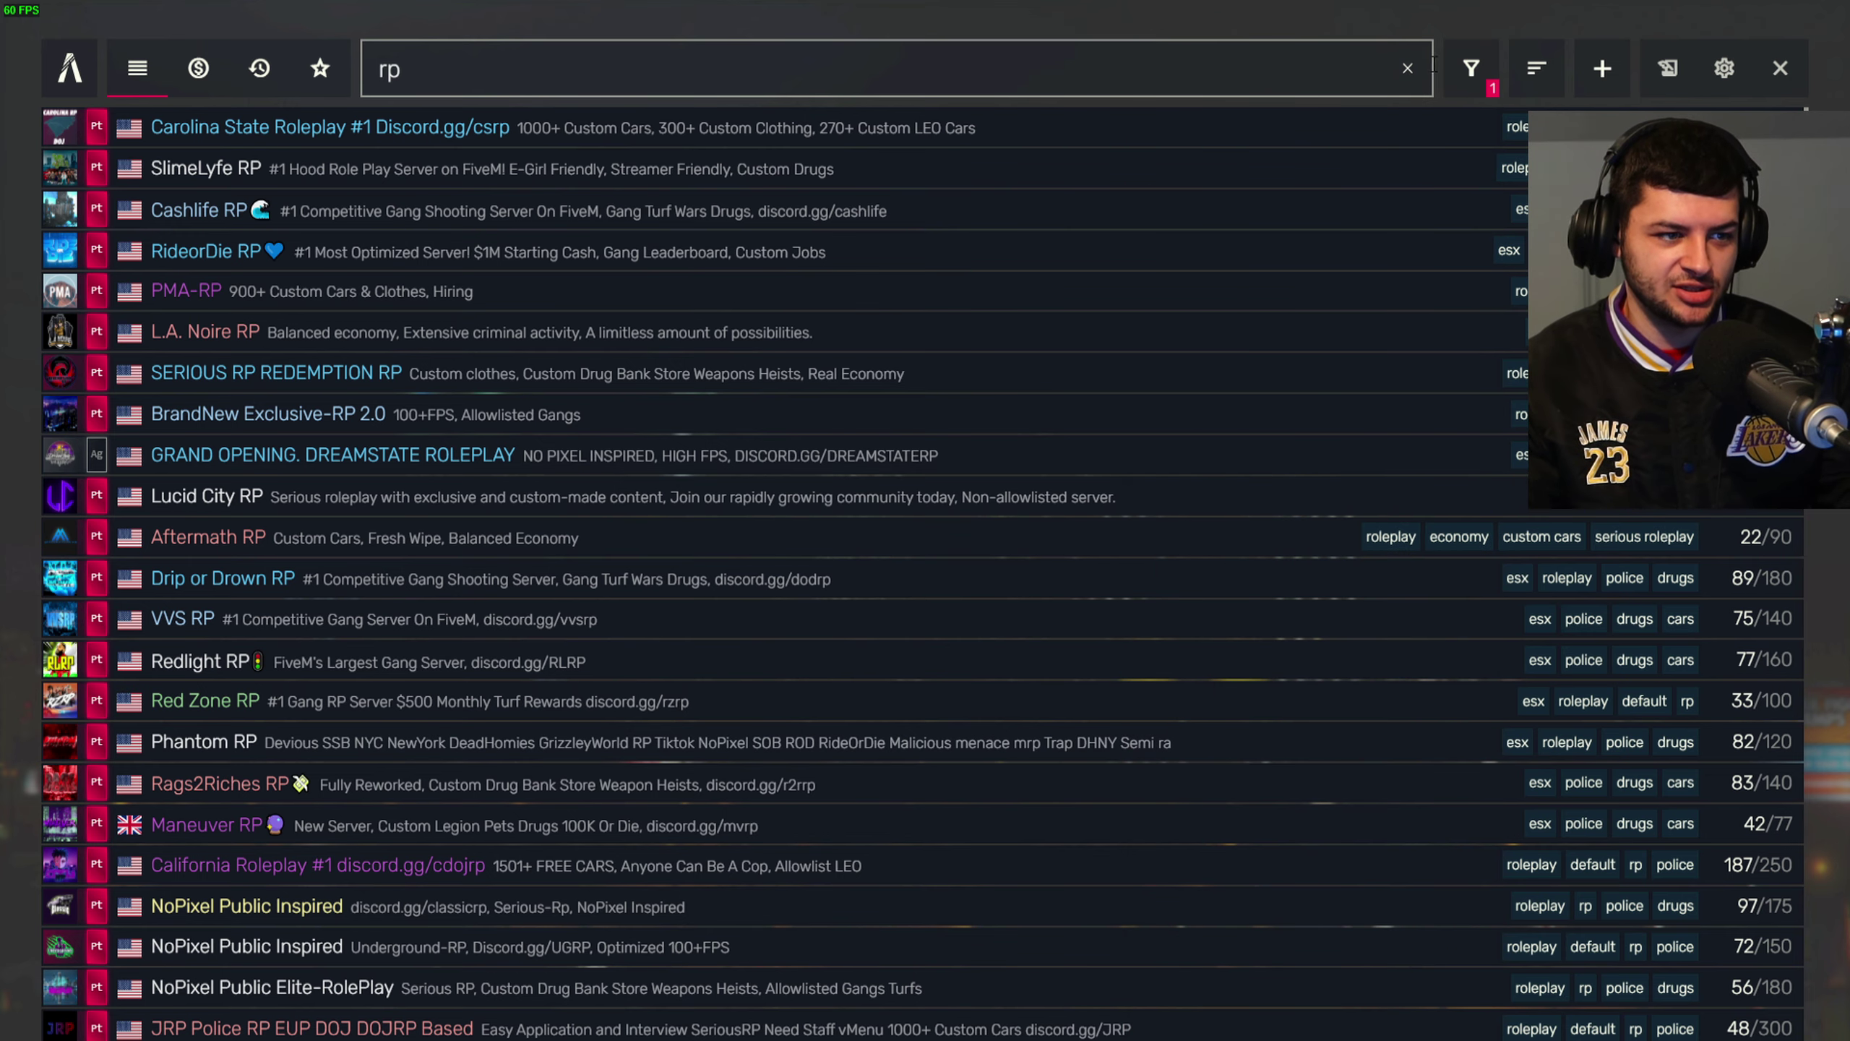
click(1455, 58)
scroll(1295, 471, down, 5)
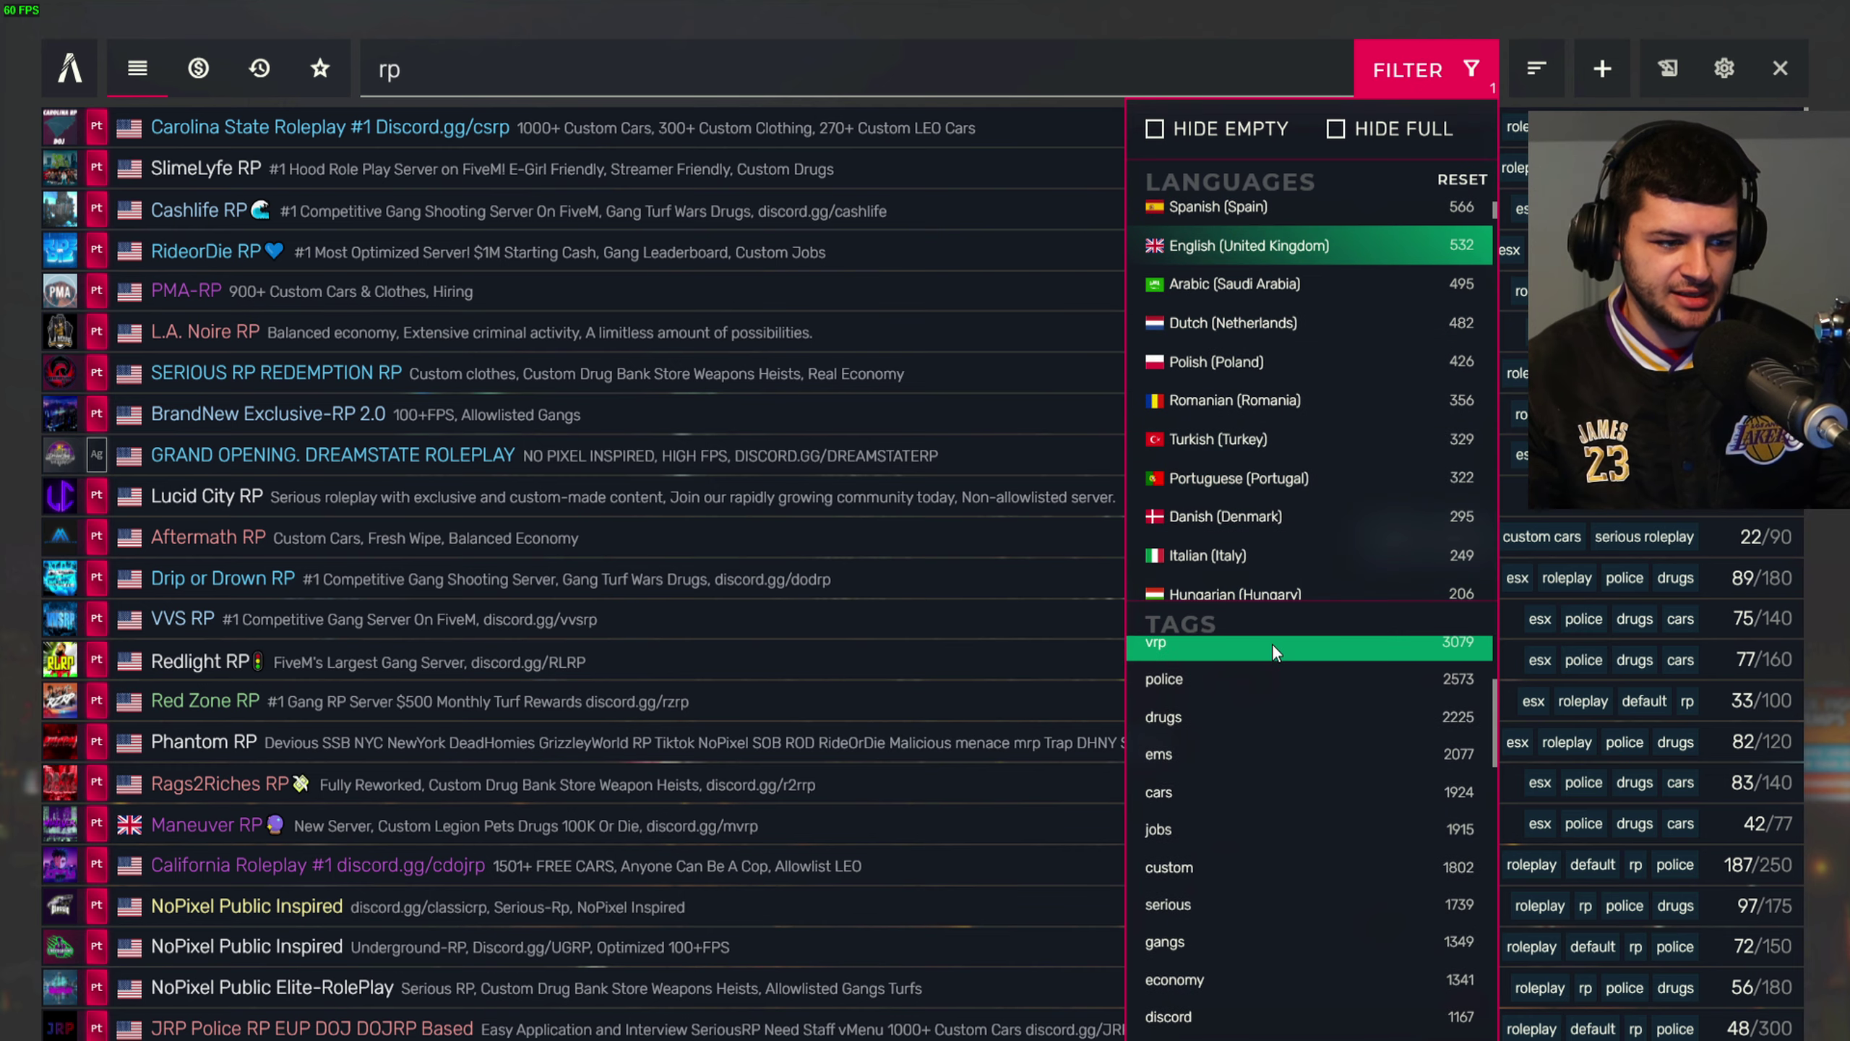
click(1303, 766)
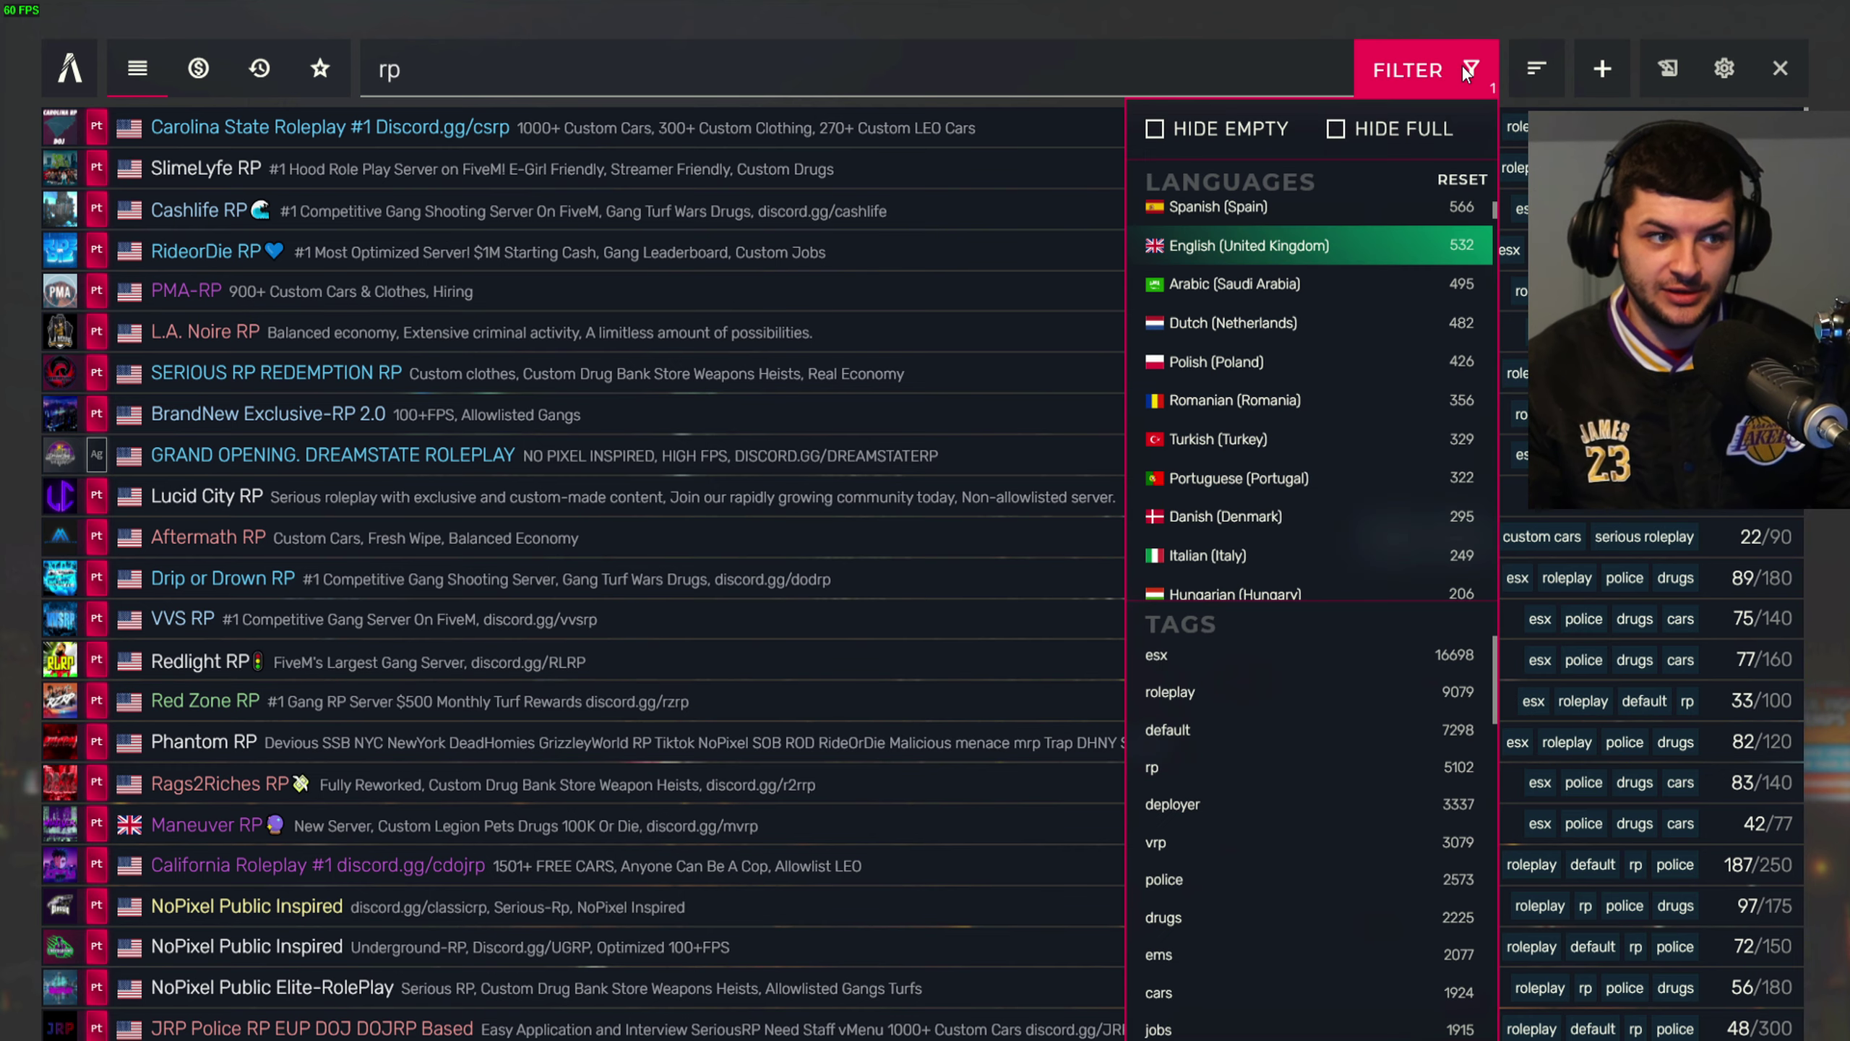
click(1263, 734)
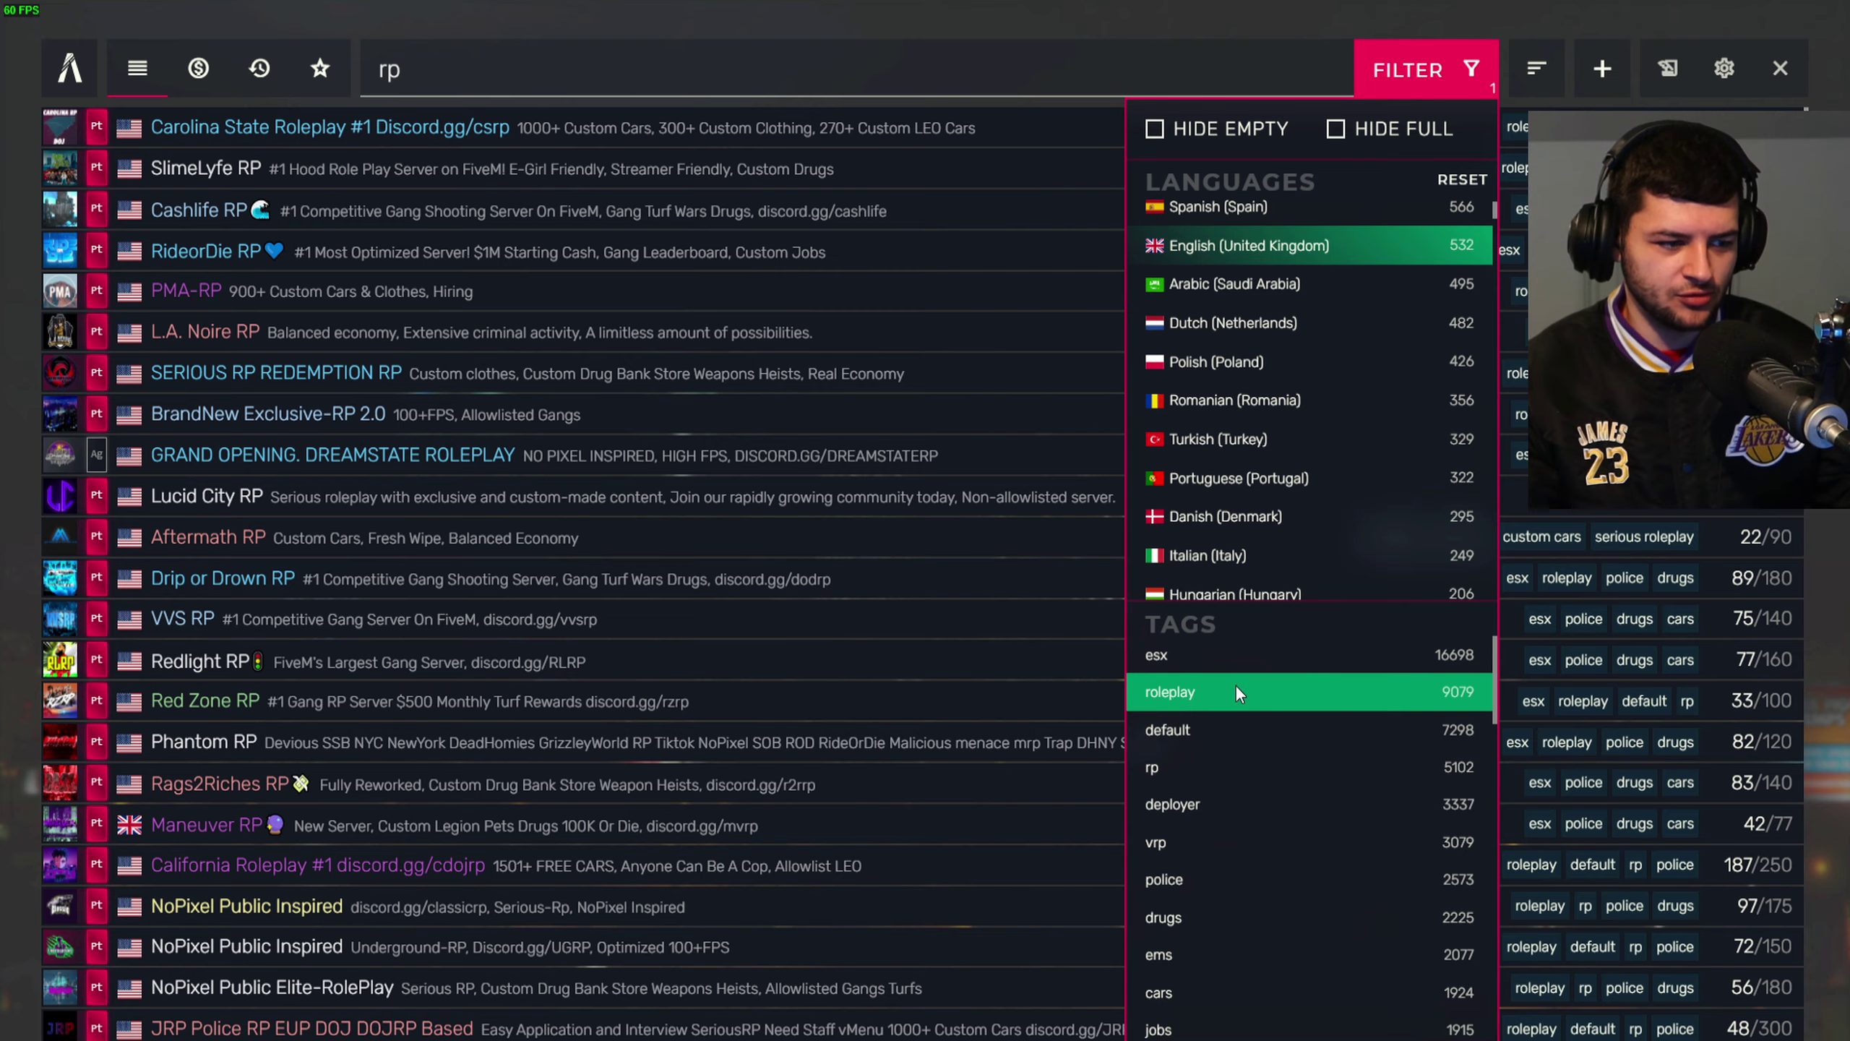
click(1214, 701)
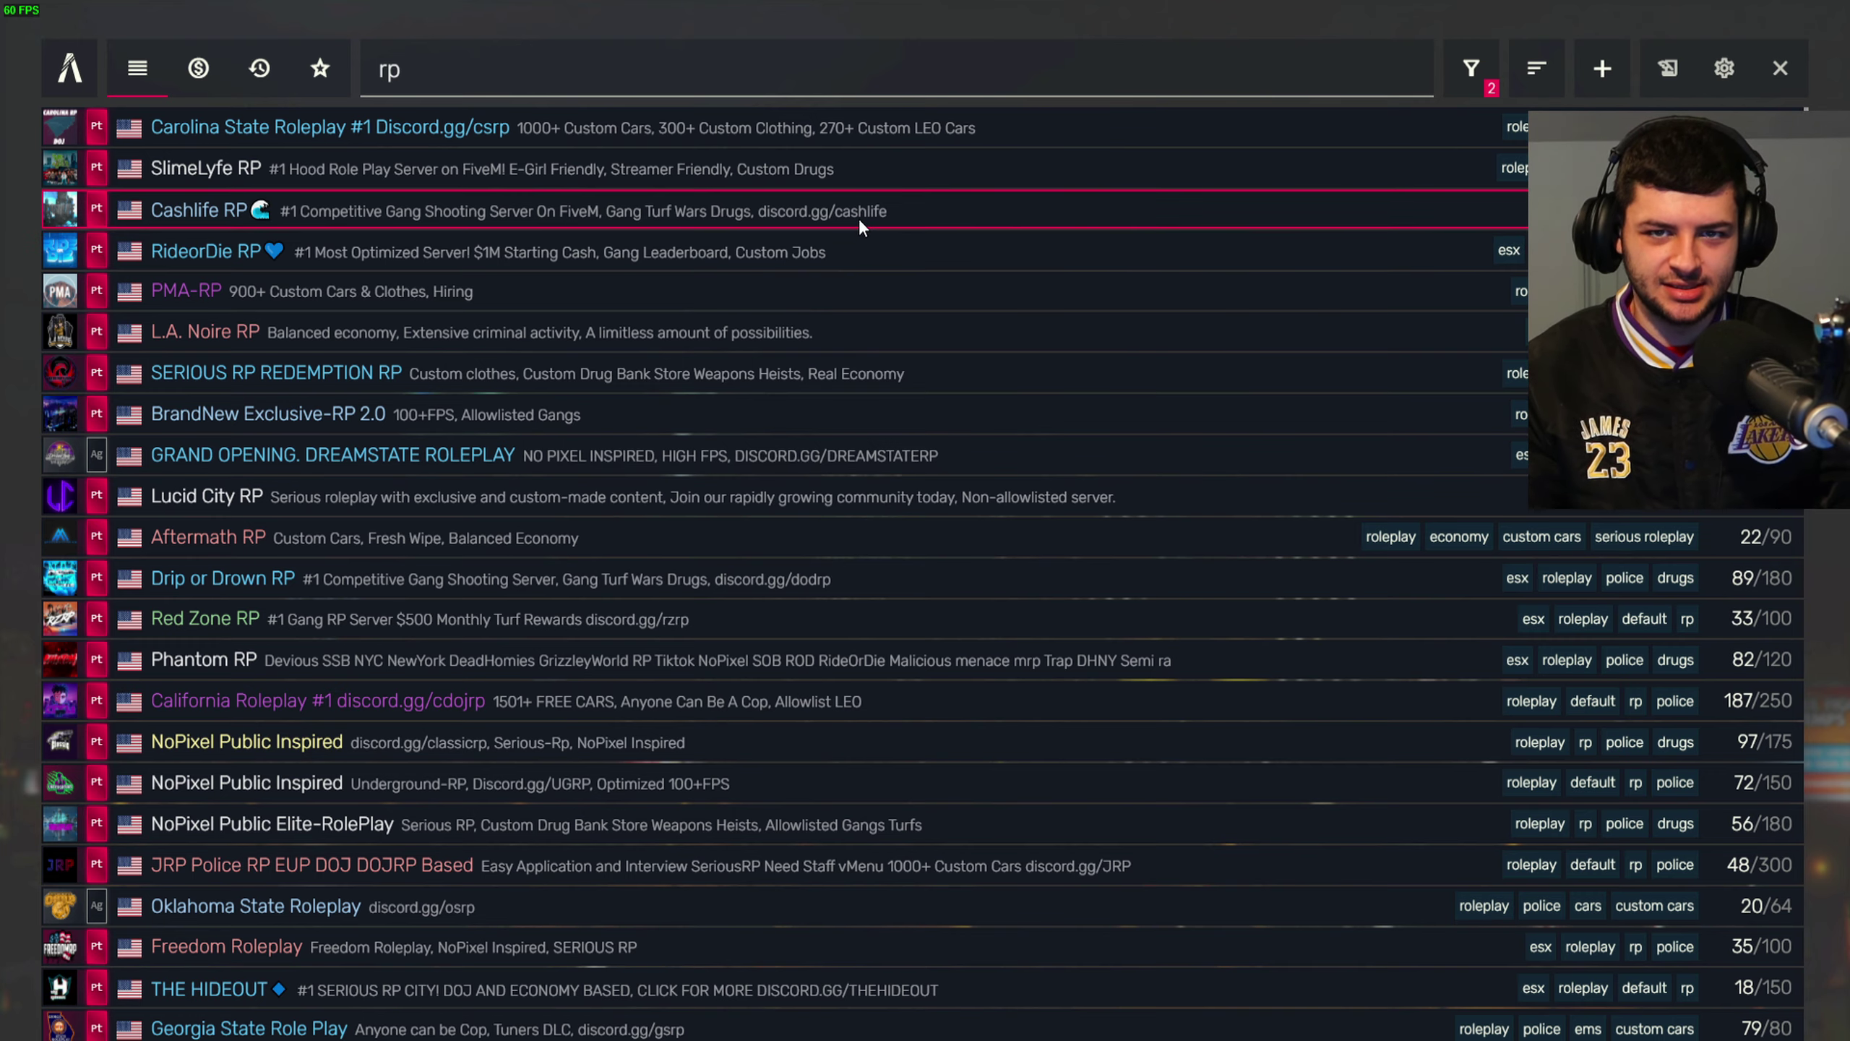
Step: Open the Freedom Roleplay server from the results and connect to it, agreeing to restart FiveM with game version 2189
scroll(834, 282, down, 7)
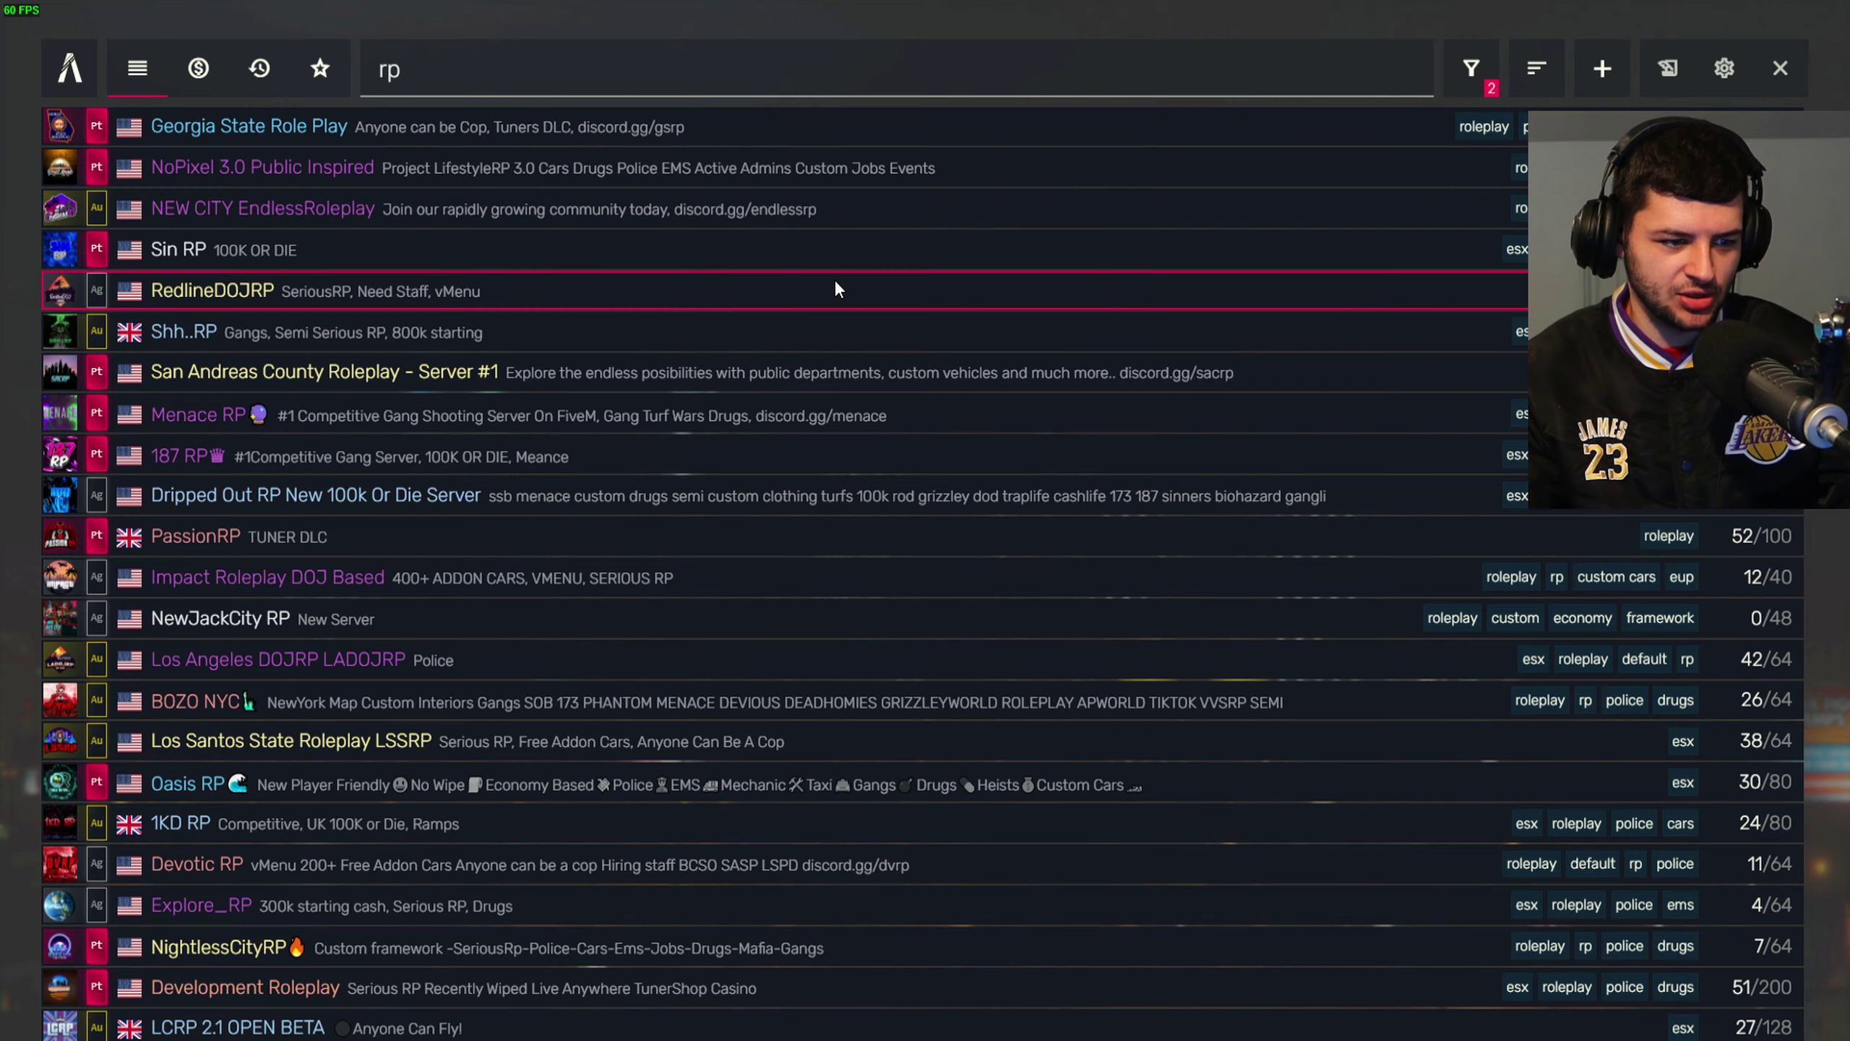
scroll(836, 287, up, 3)
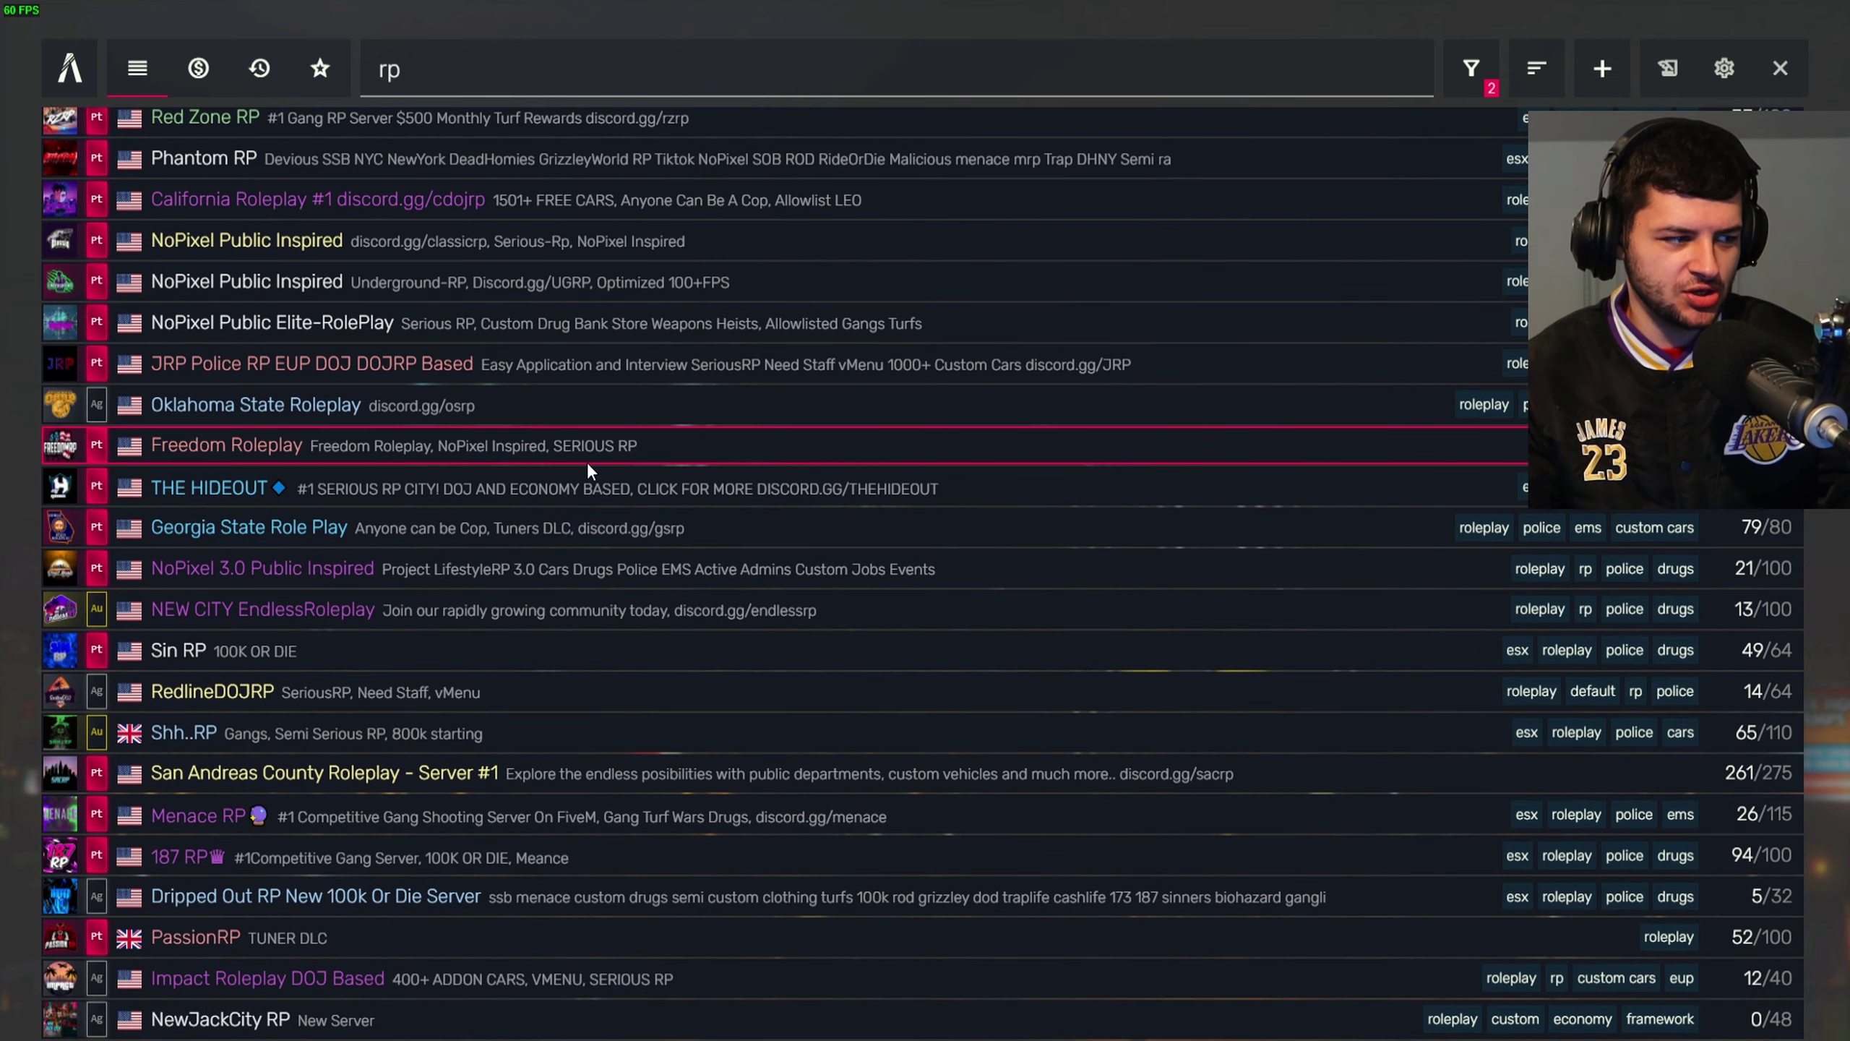
click(542, 458)
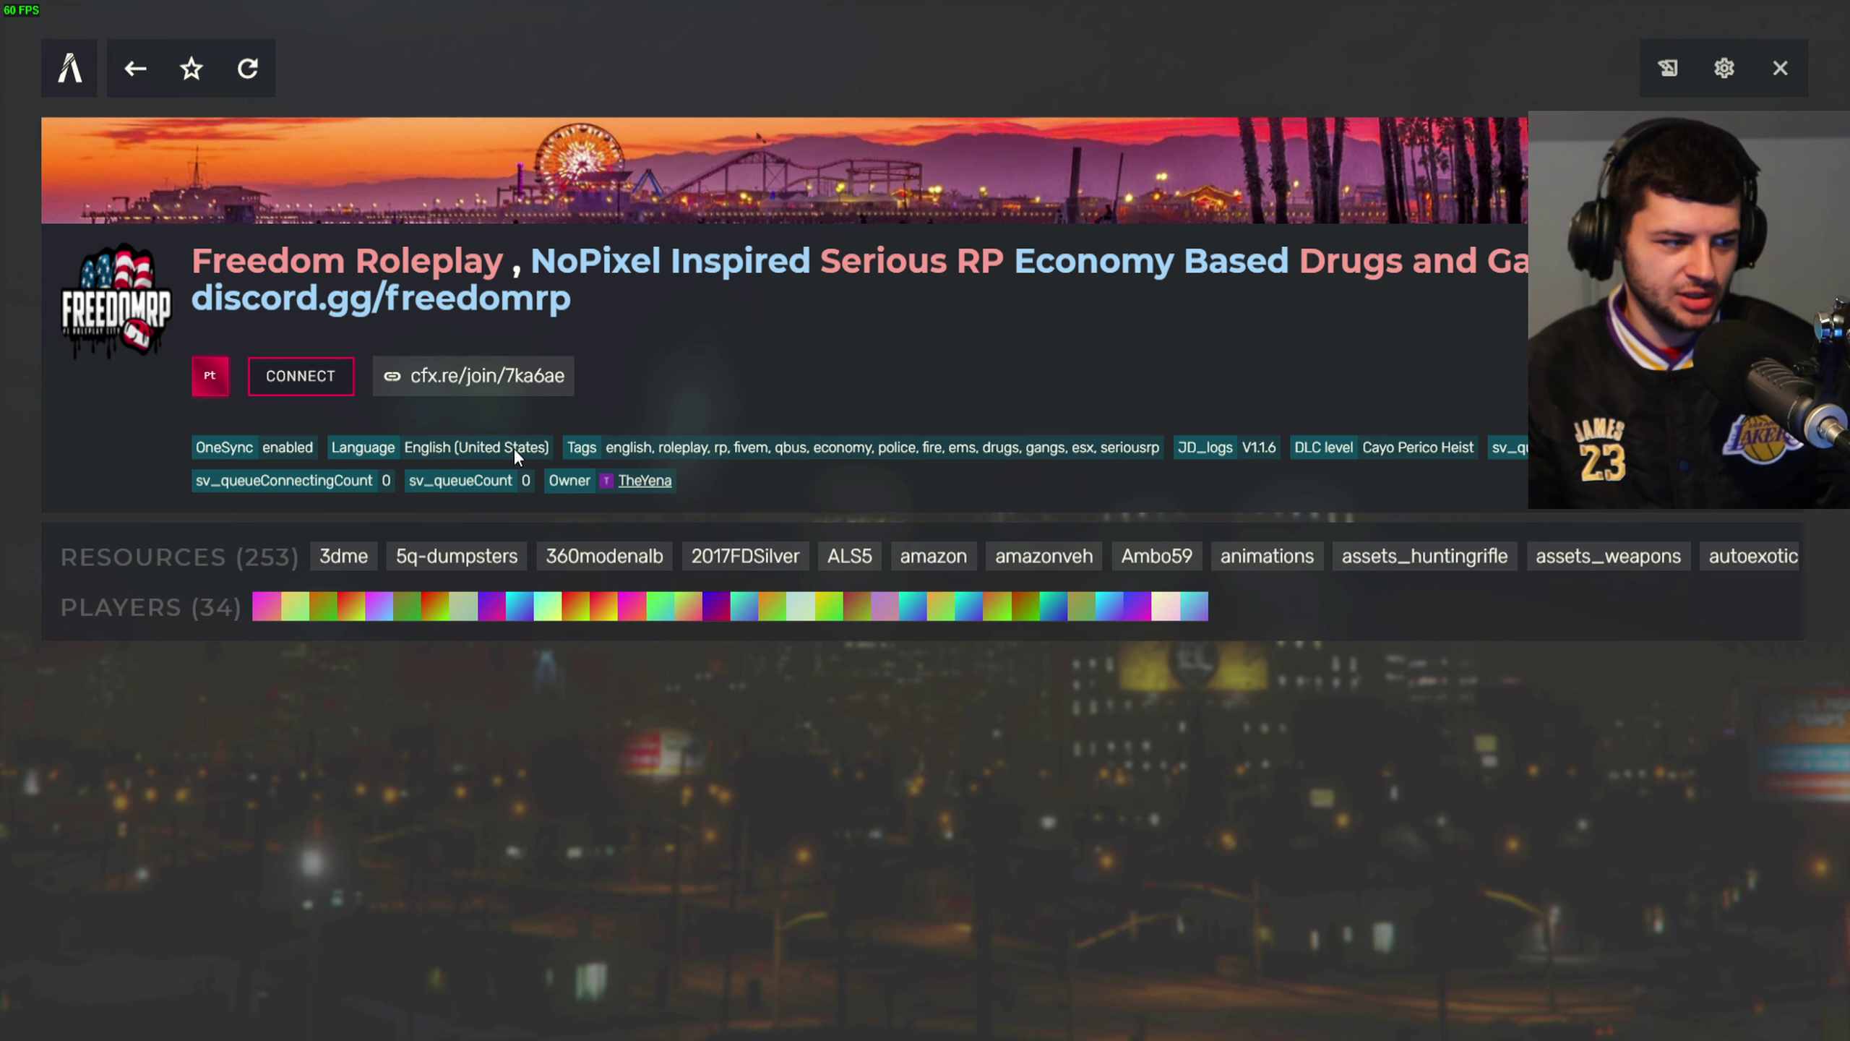
click(317, 383)
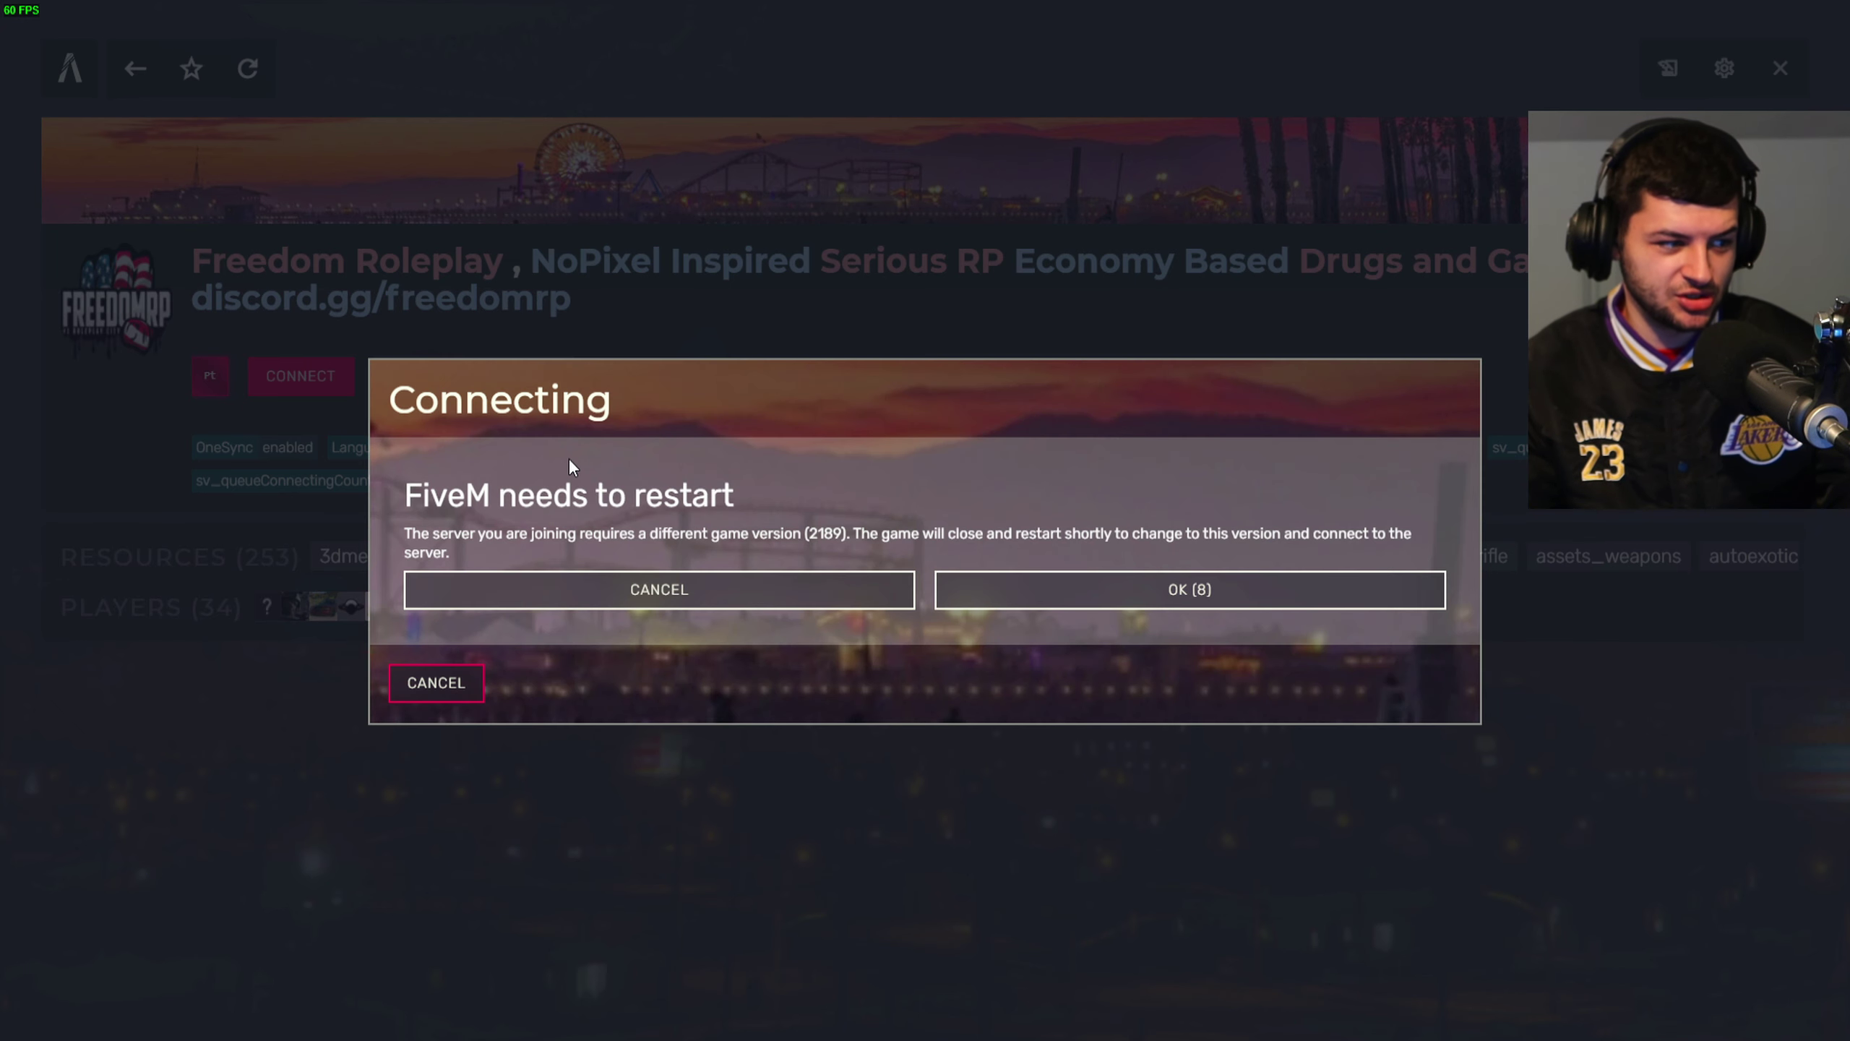
drag(1193, 537, 1301, 537)
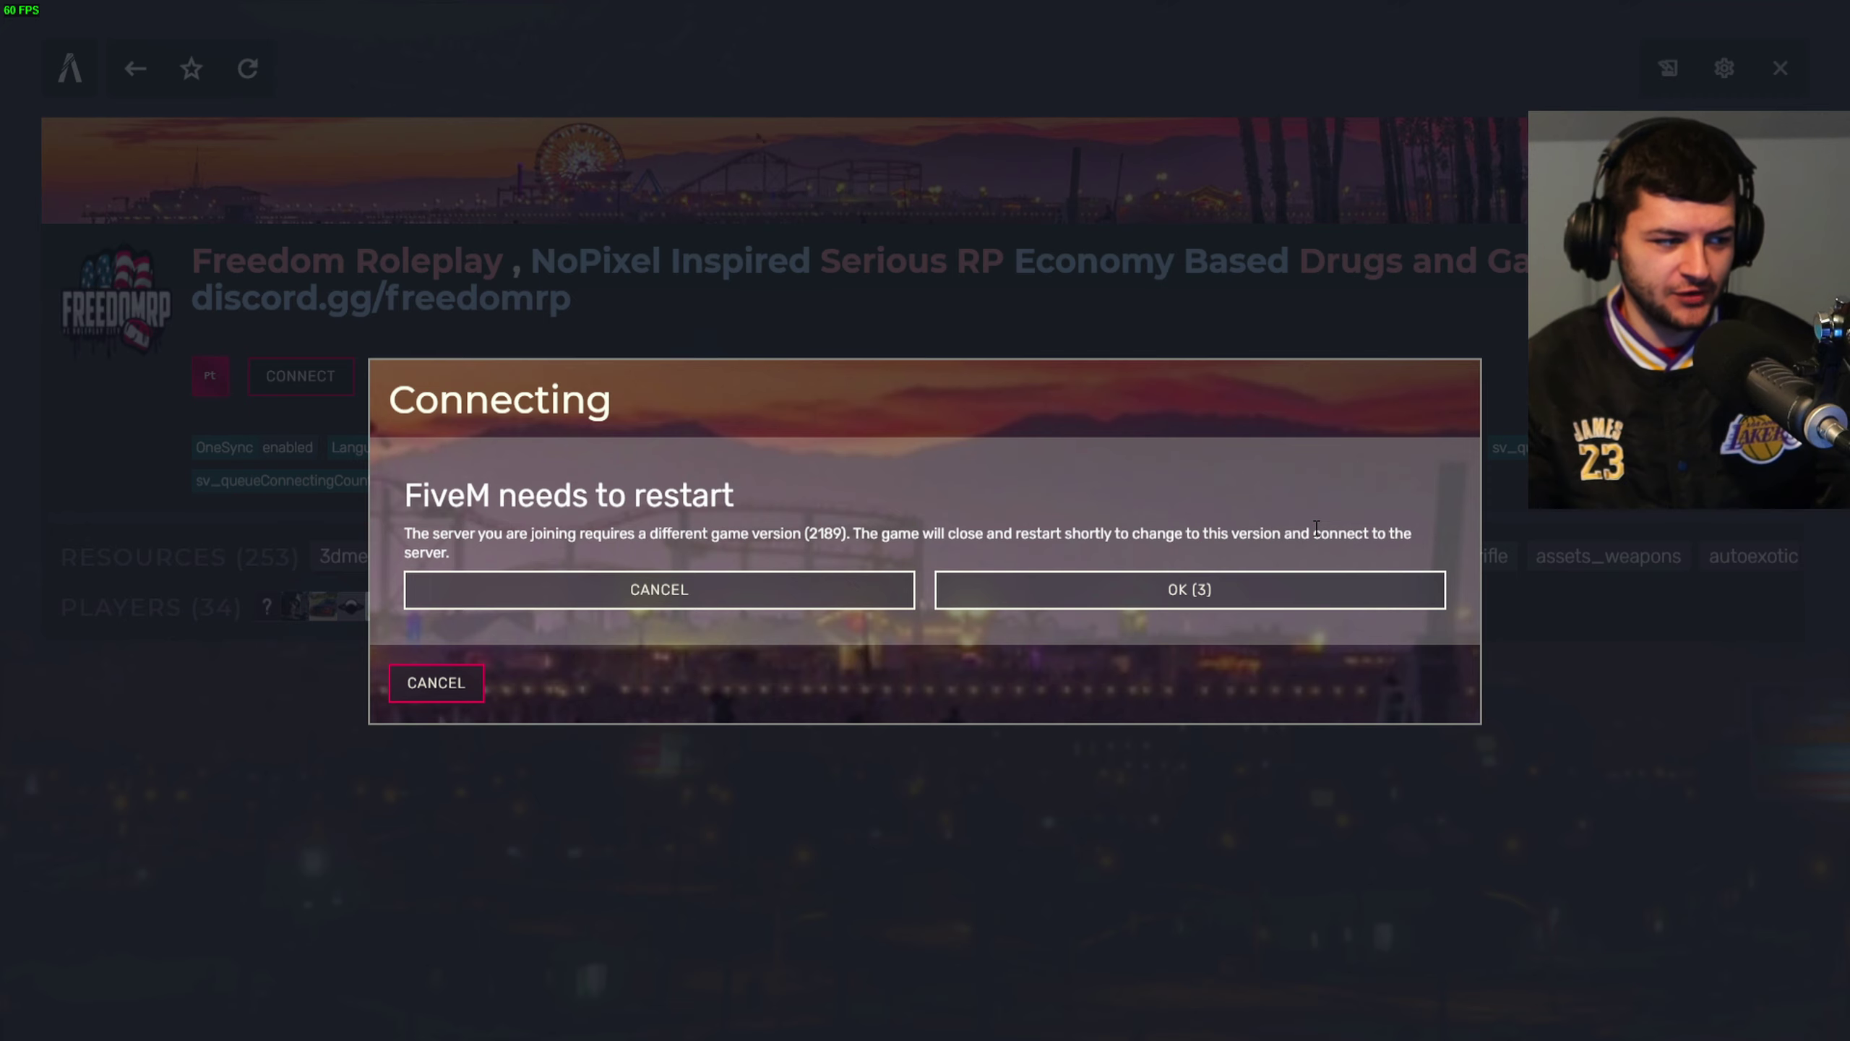
click(1237, 589)
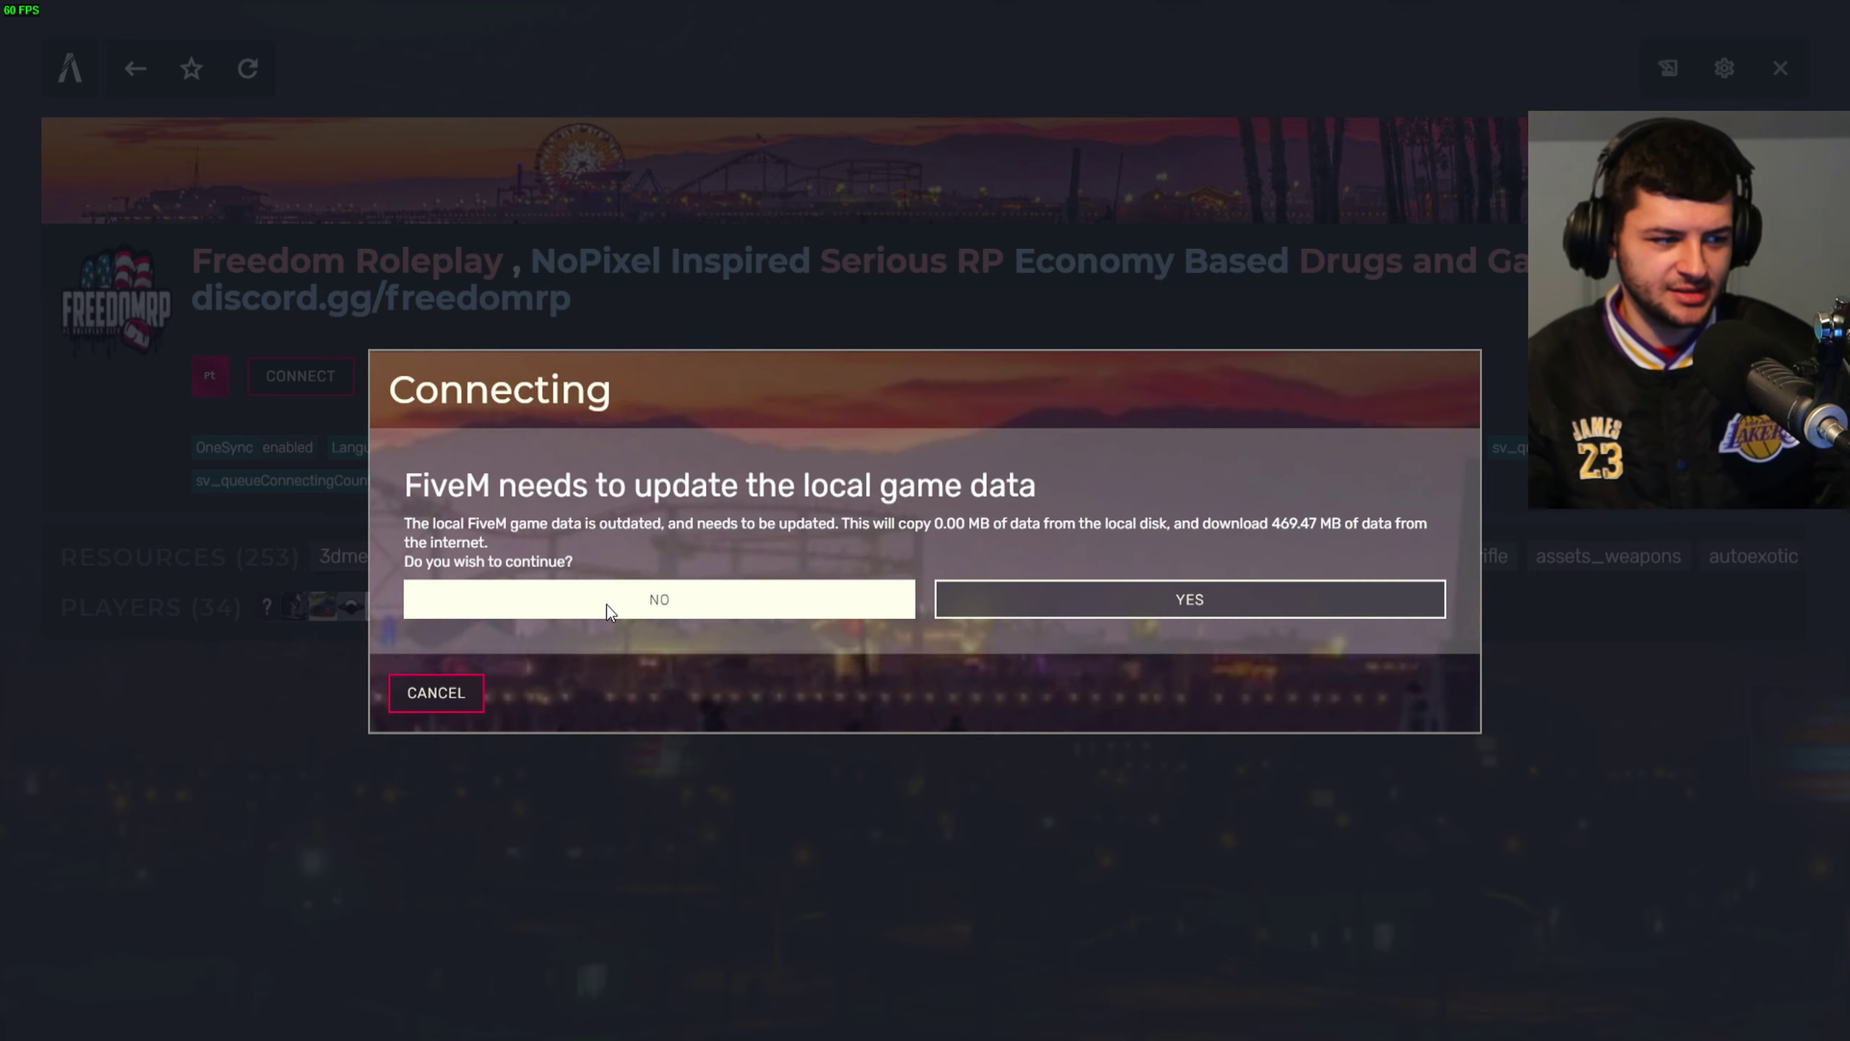
Step: Answer the local game data update prompt, then allow FiveM through the firewall on public networks and close the connection error
click(607, 604)
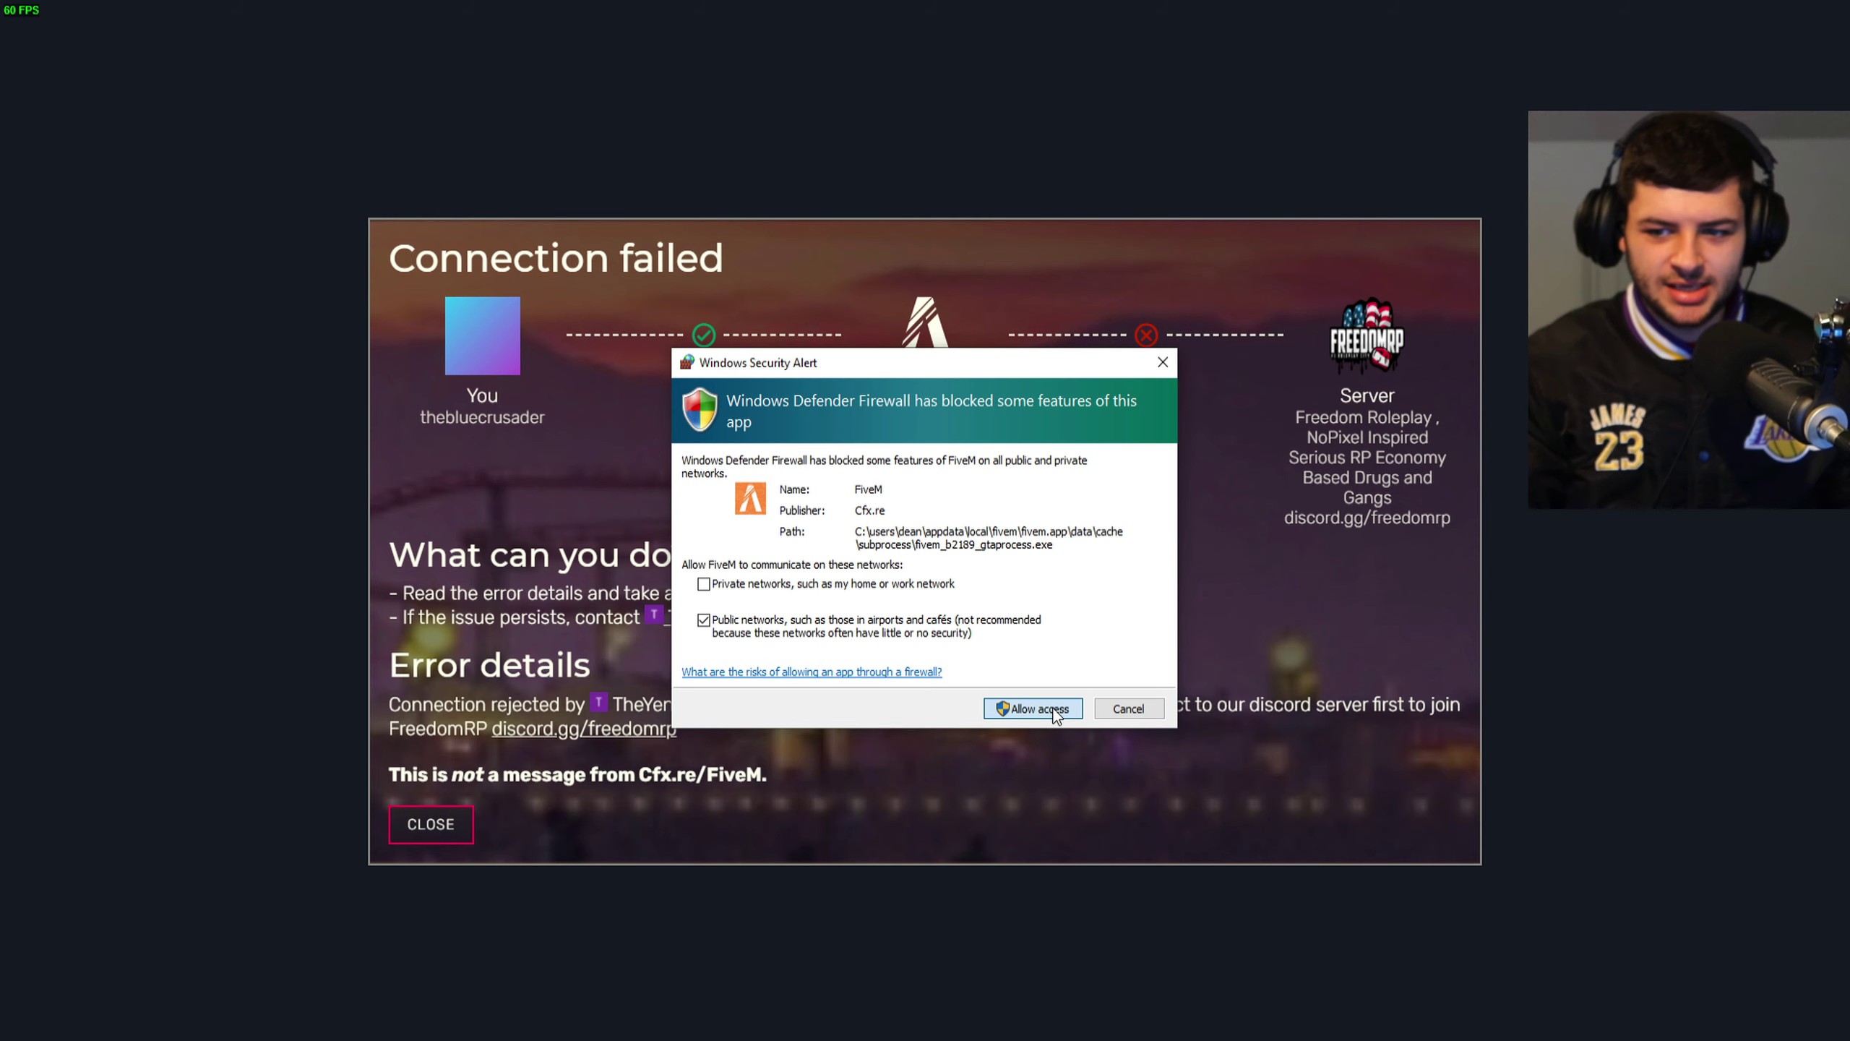
click(1052, 710)
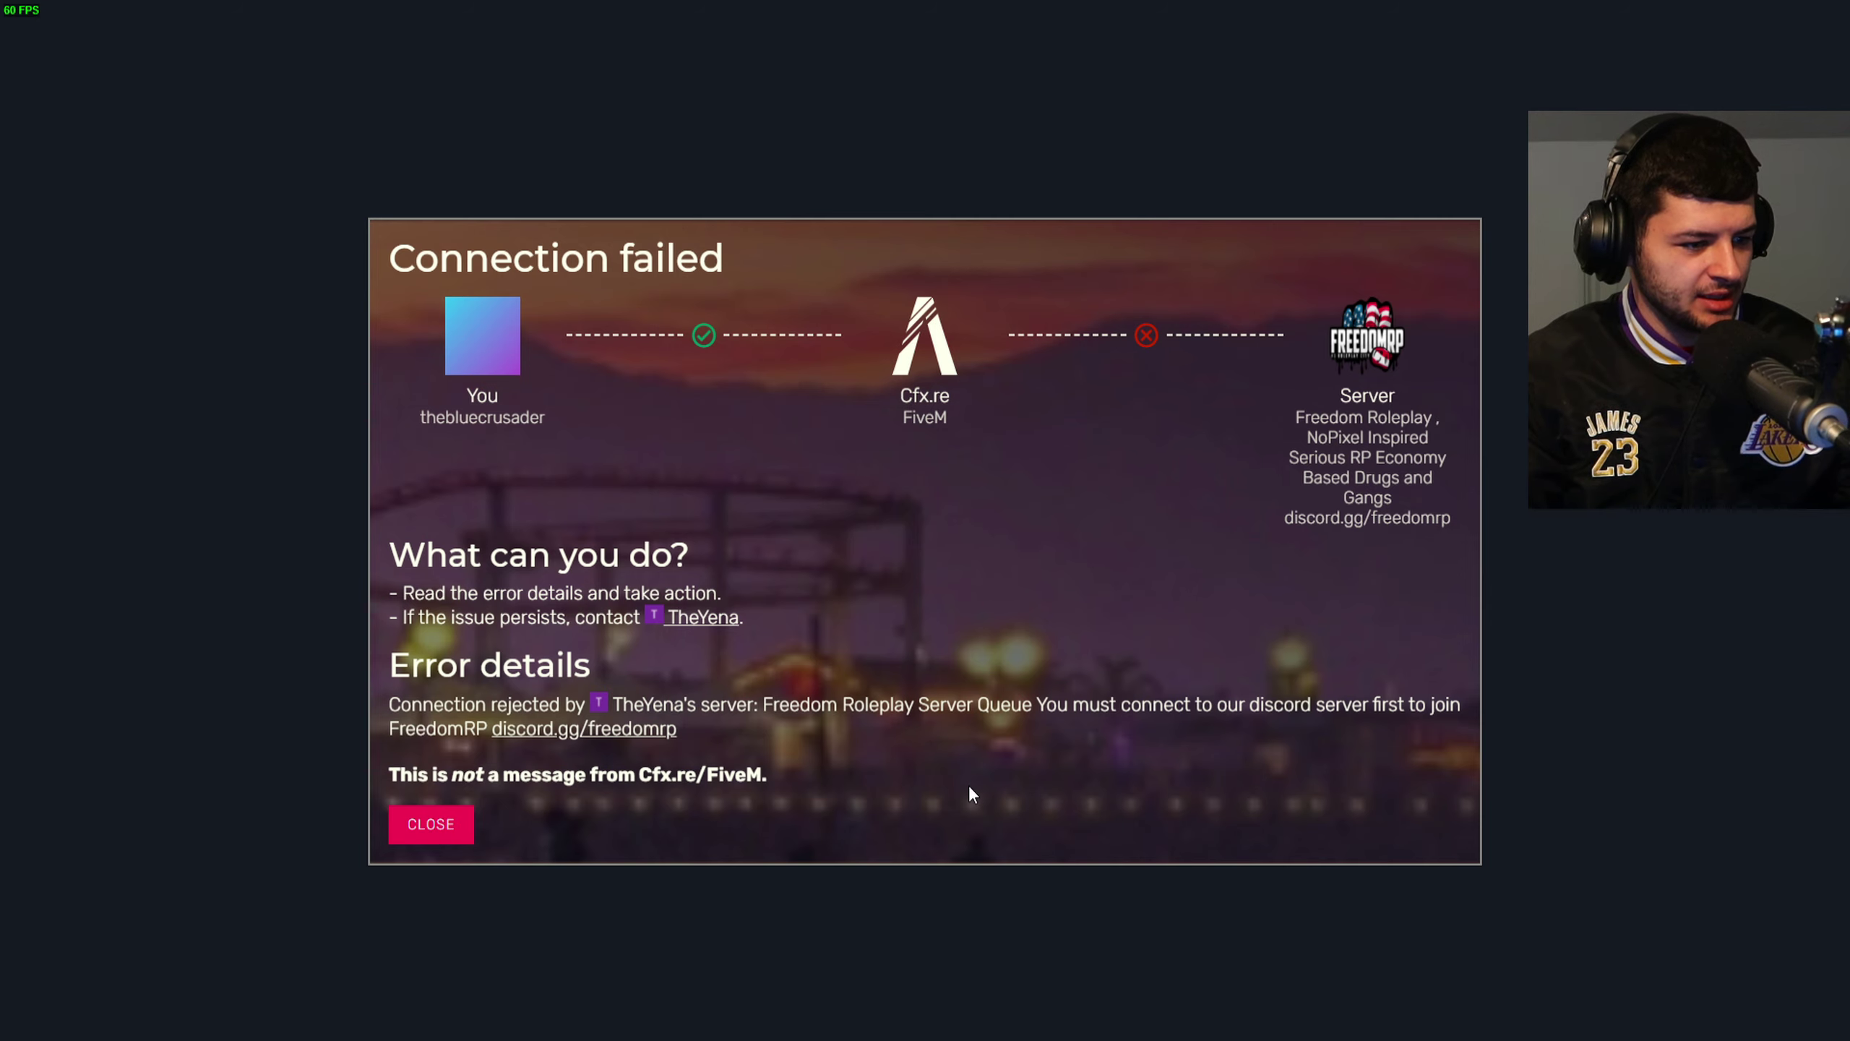
click(430, 825)
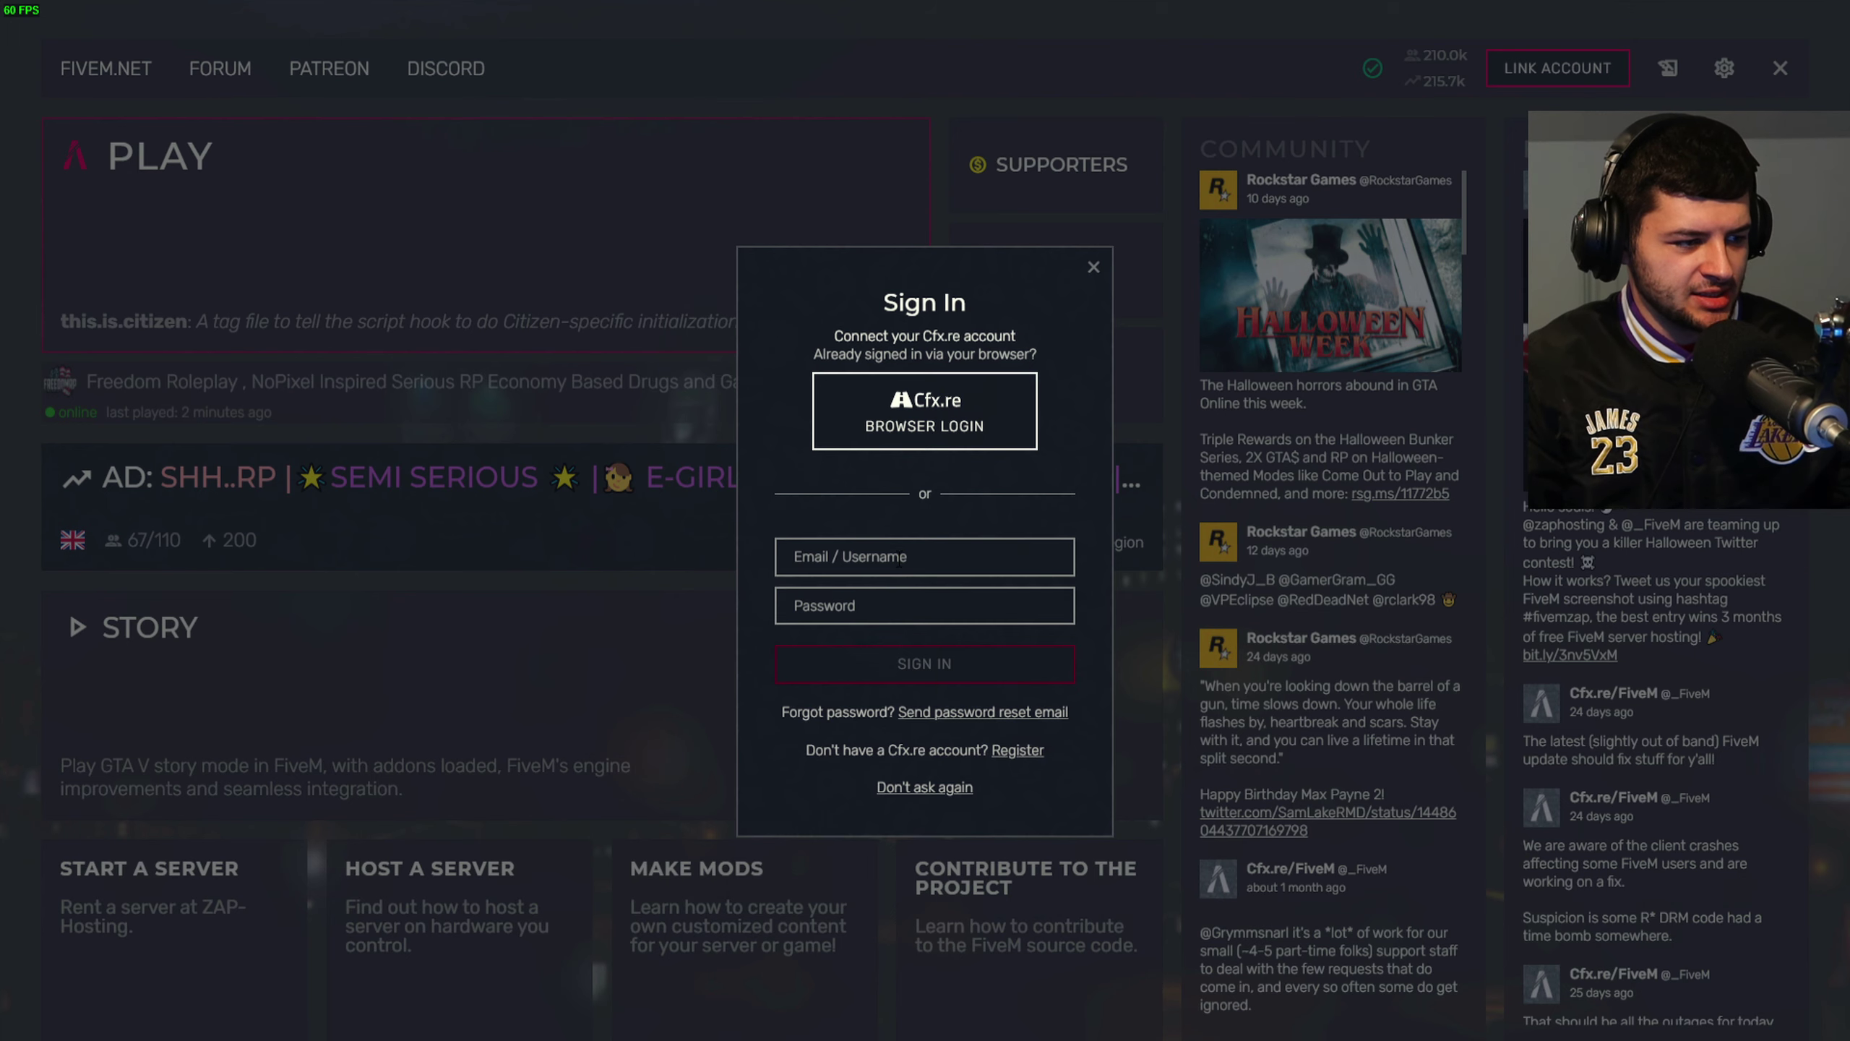
Step: Dismiss the sign-in prompt, reopen the server browser and clear the "rp" search text
click(715, 169)
click(614, 240)
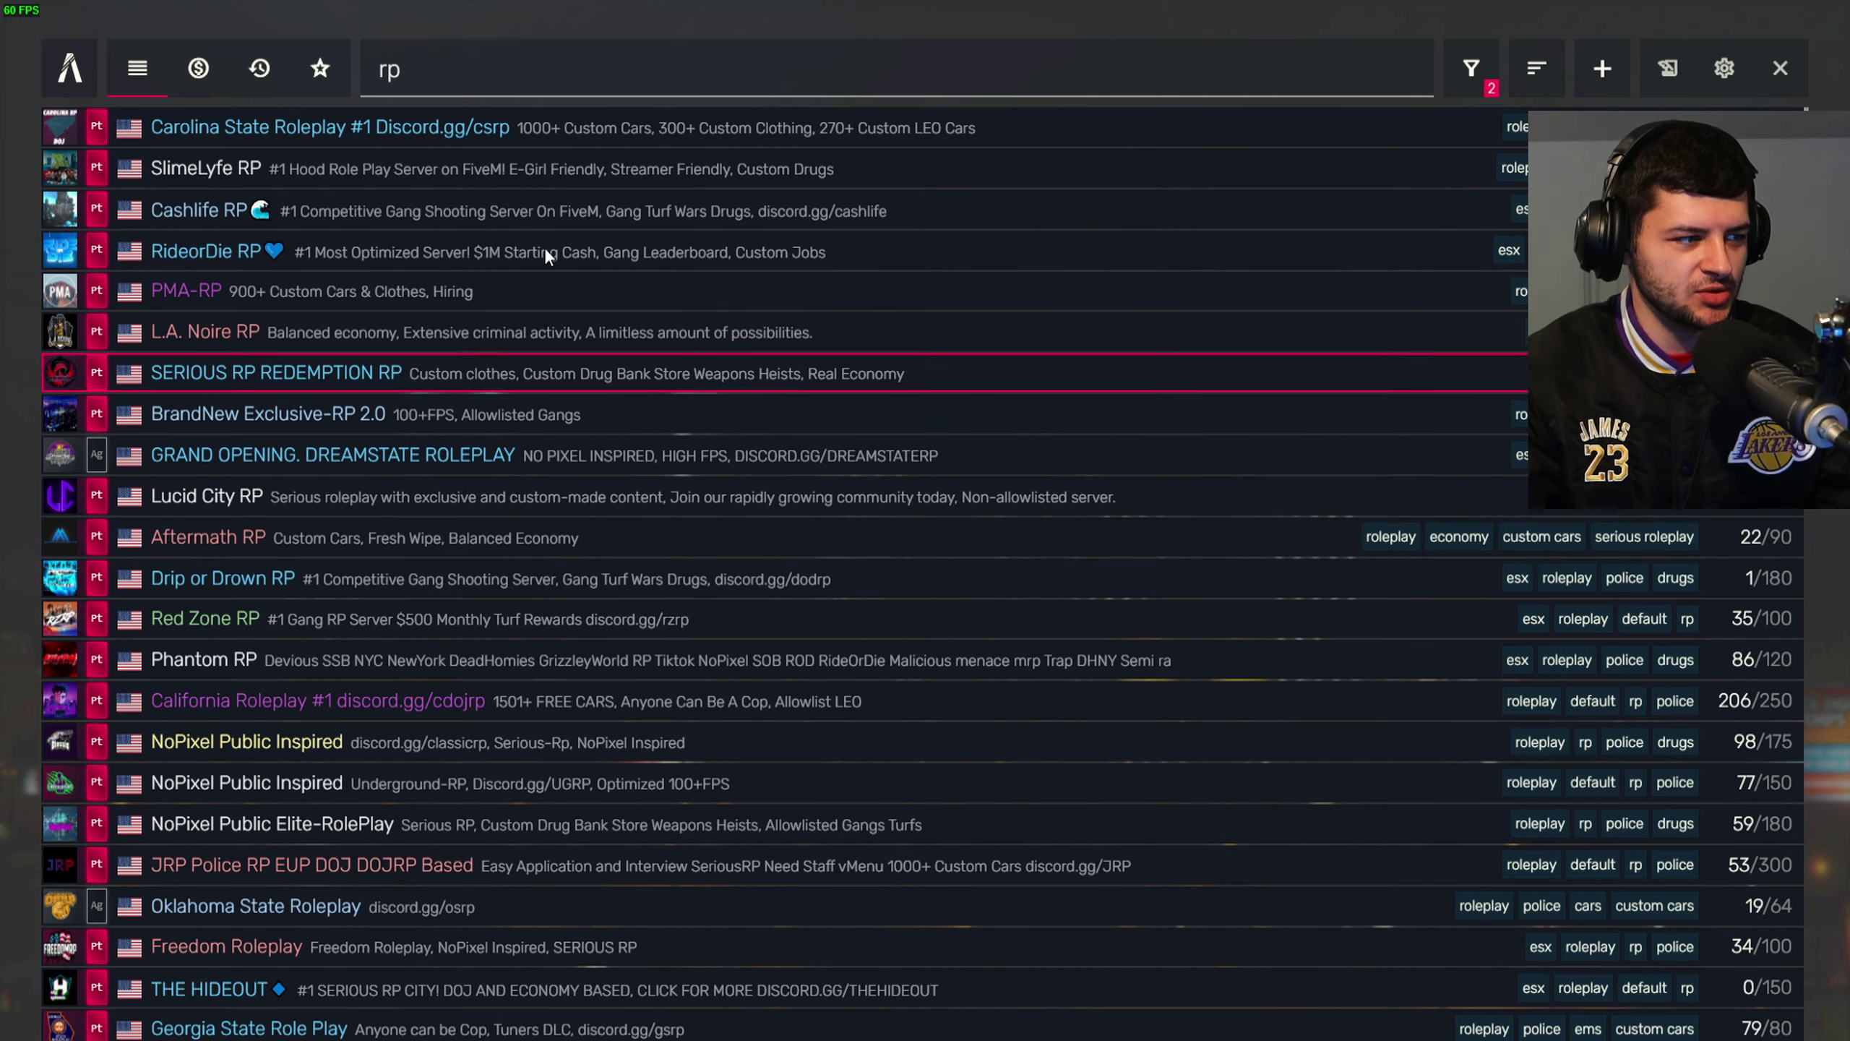
click(568, 69)
click(1409, 68)
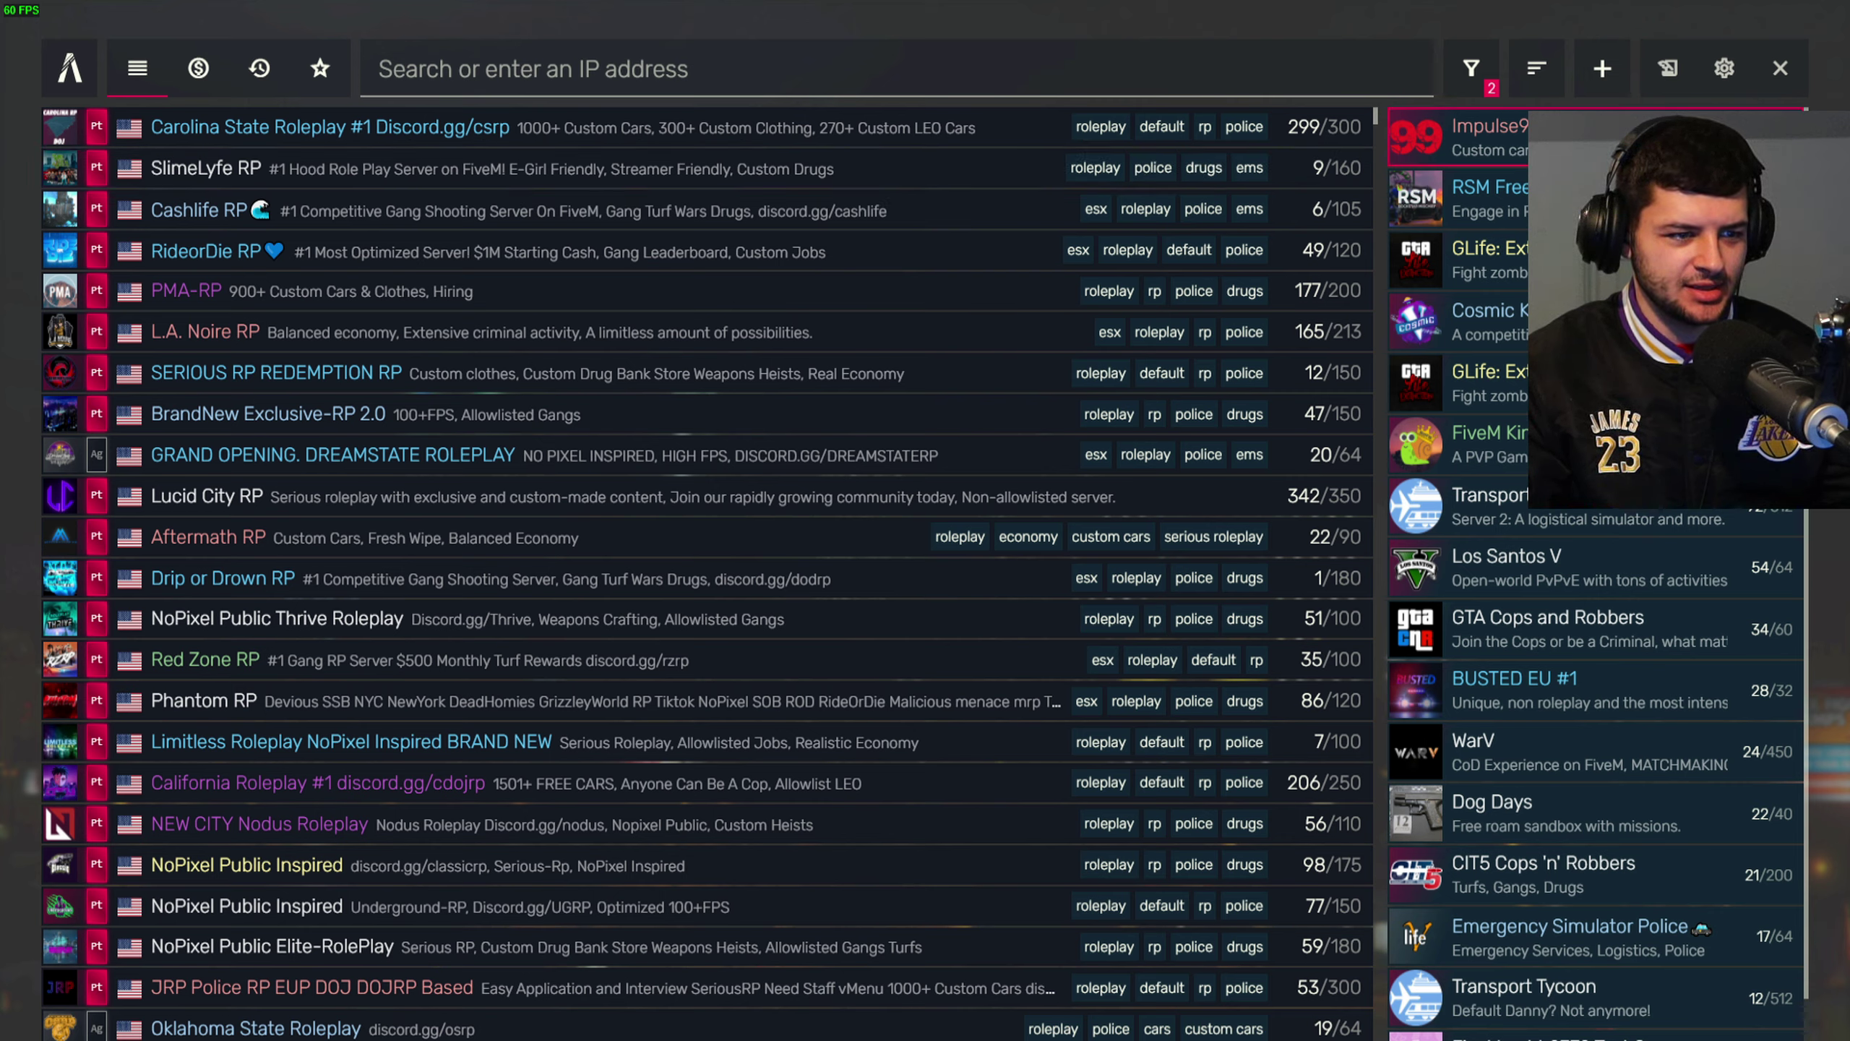
Step: Open the Impulse99 server and connect to it, and follow the Register link in the Cfx.re sign-in prompt
click(1486, 138)
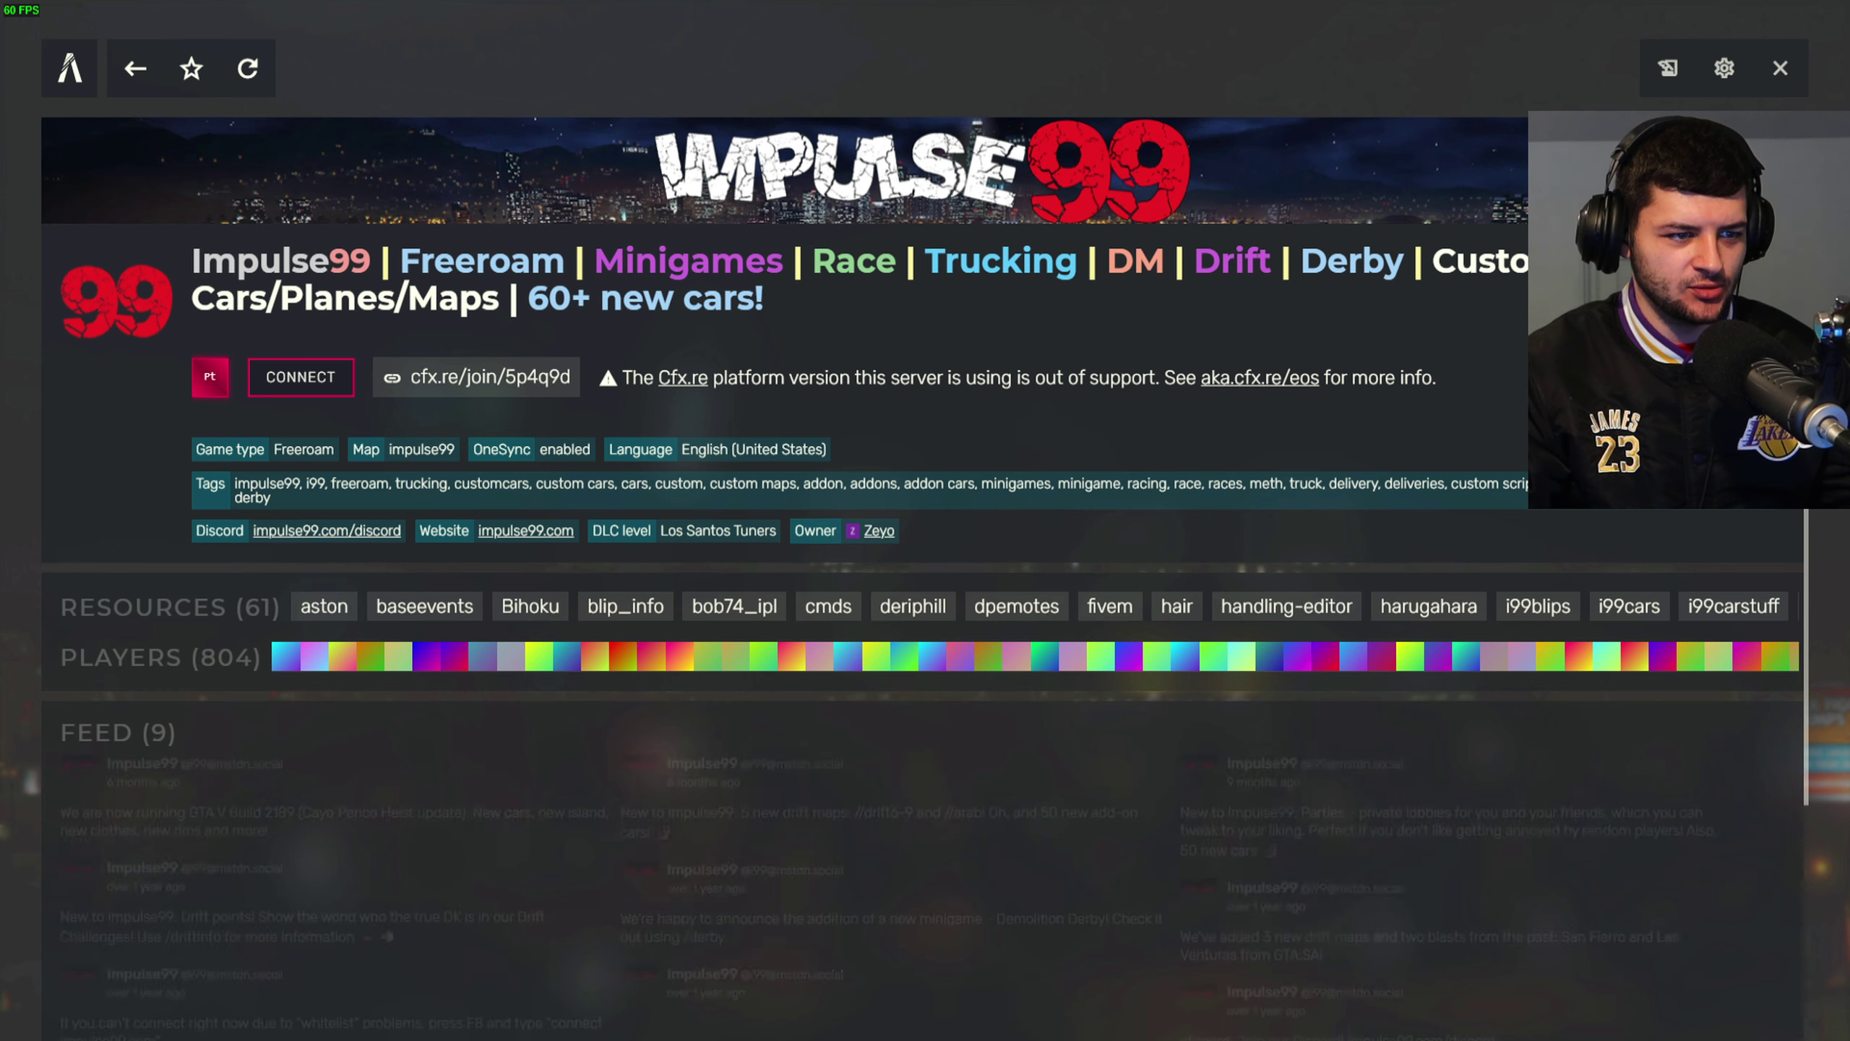
click(300, 376)
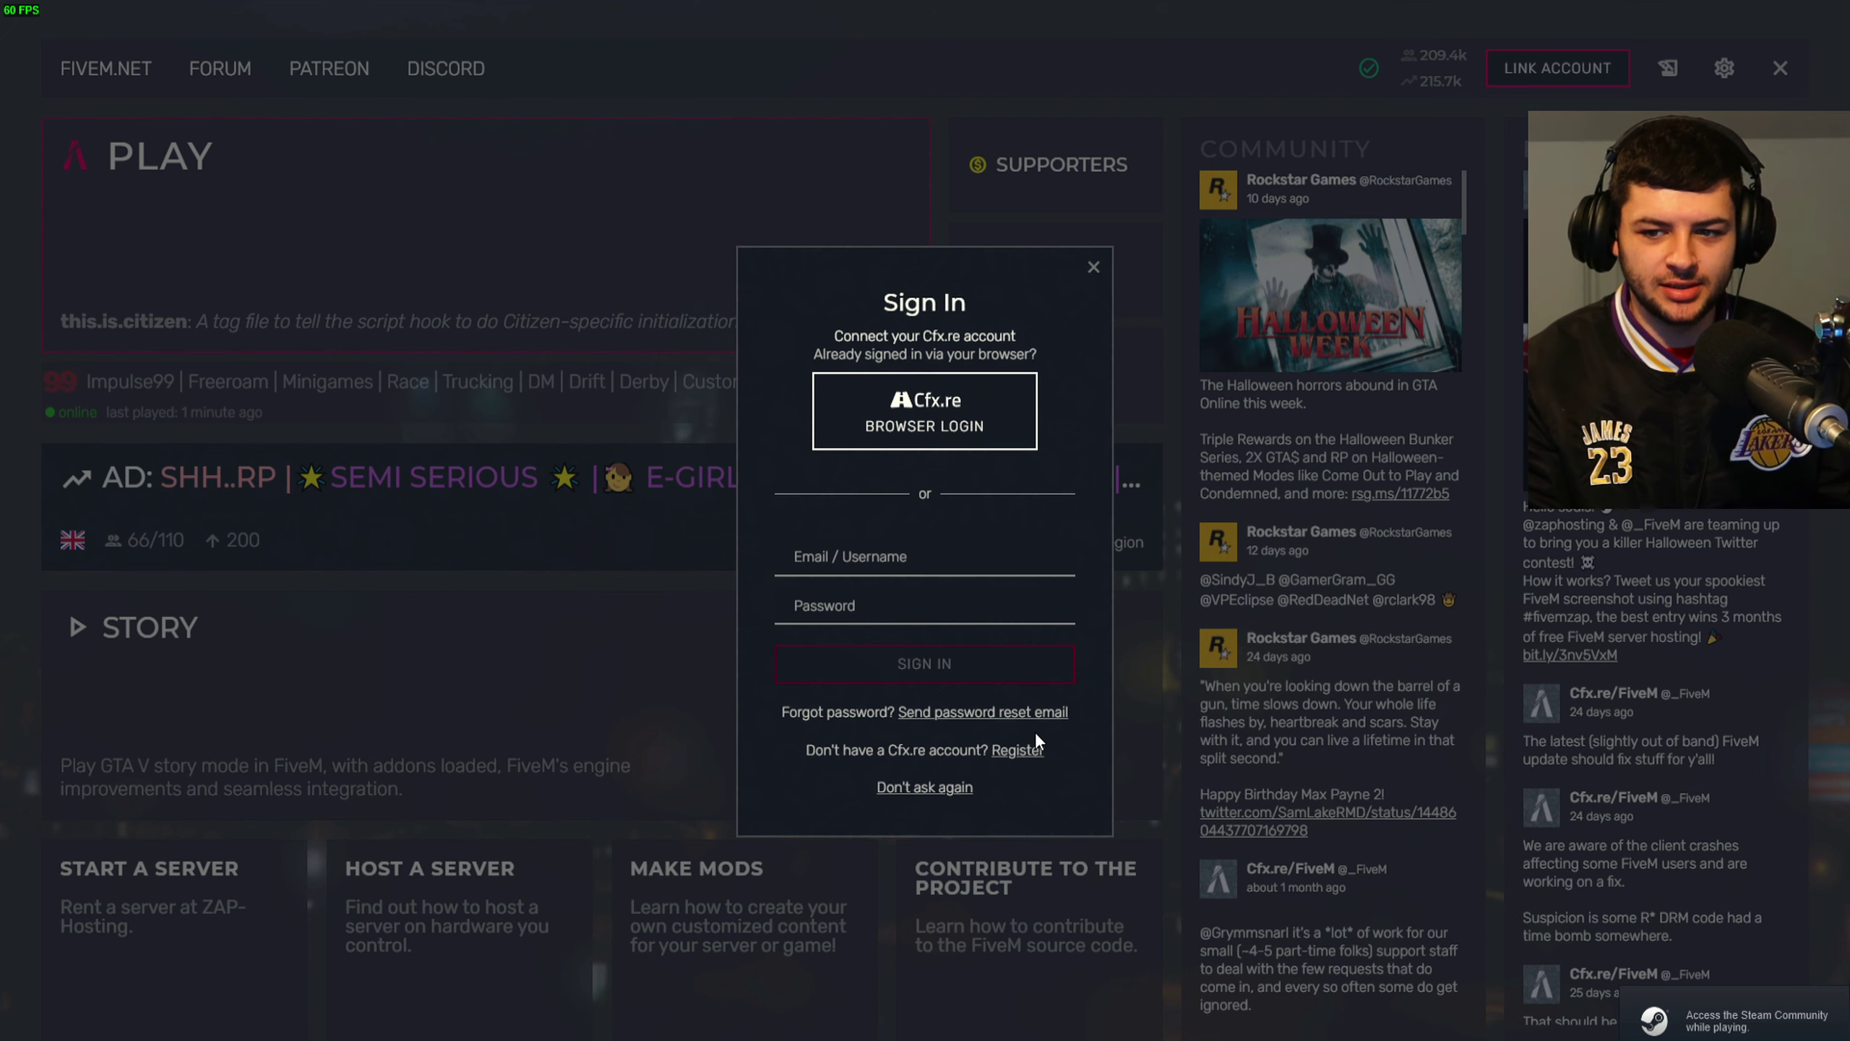
click(1016, 751)
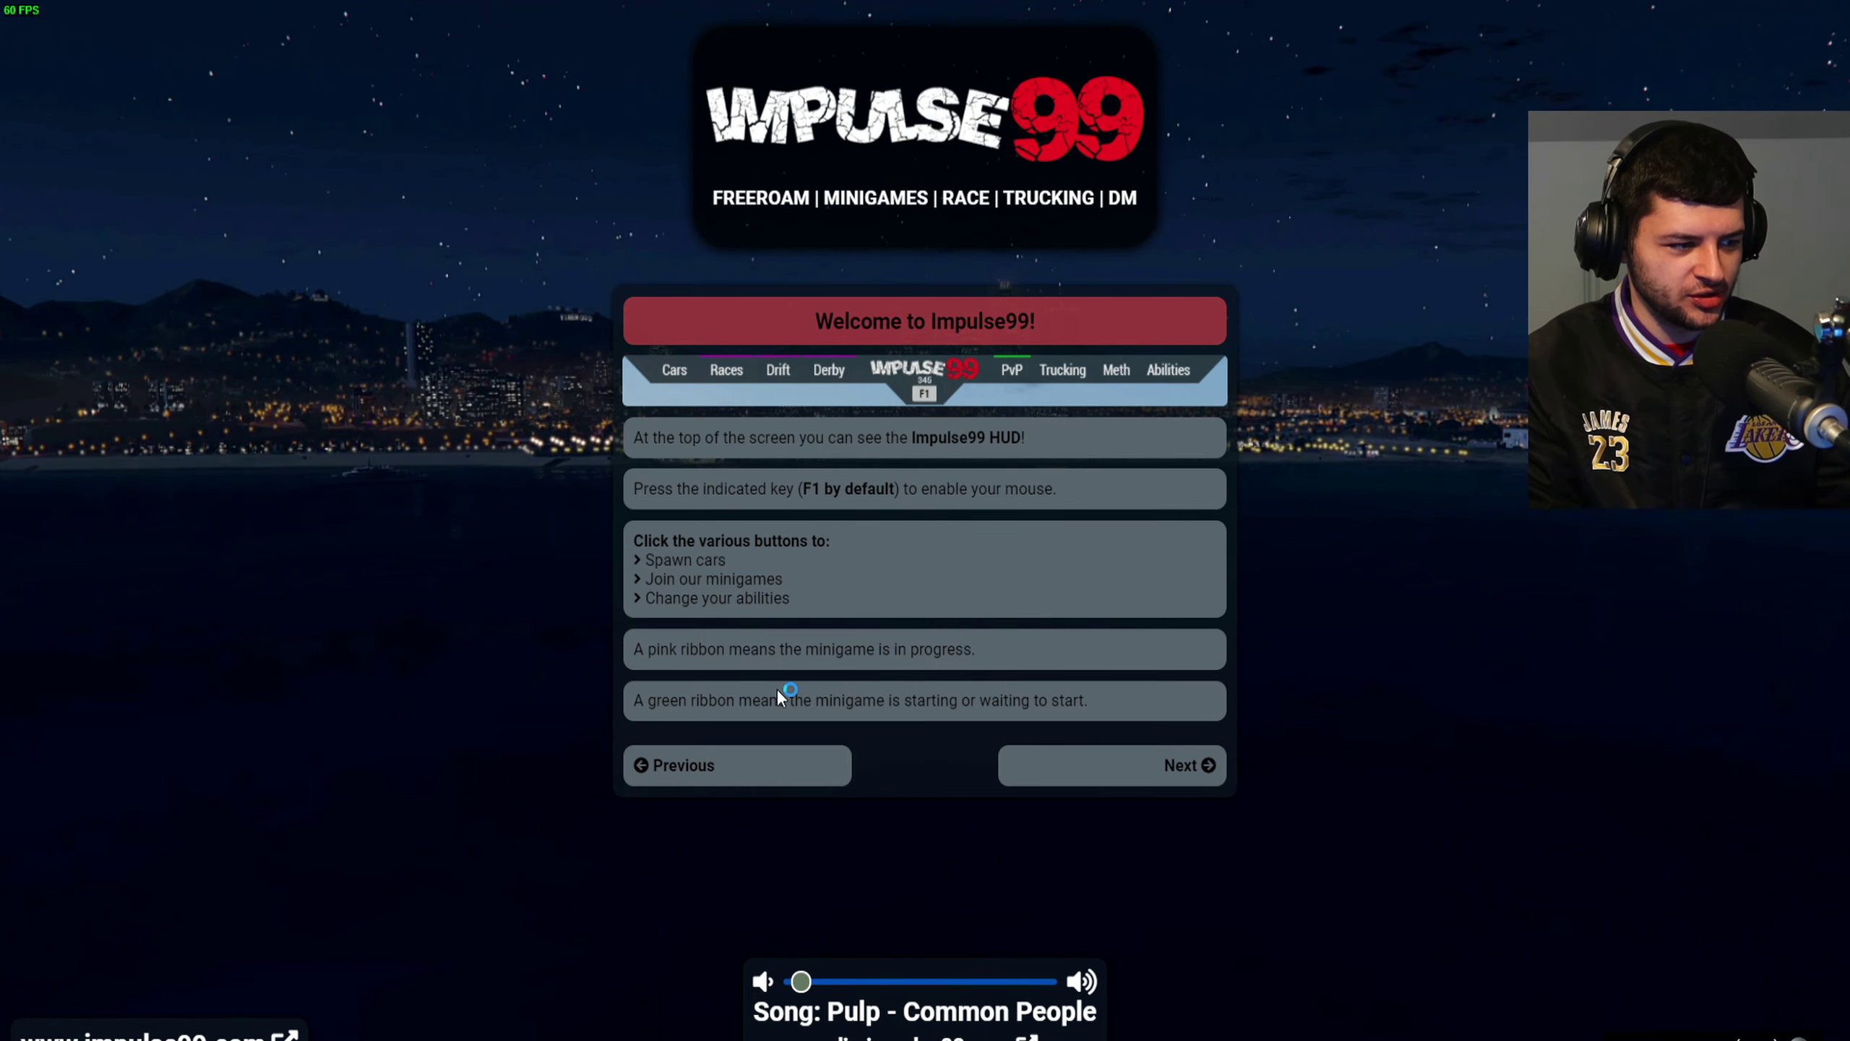
Step: Page through the Impalse99 welcome guide, from the HUD introduction past Daily Money Bags, and start moving forward in the game world
click(1092, 764)
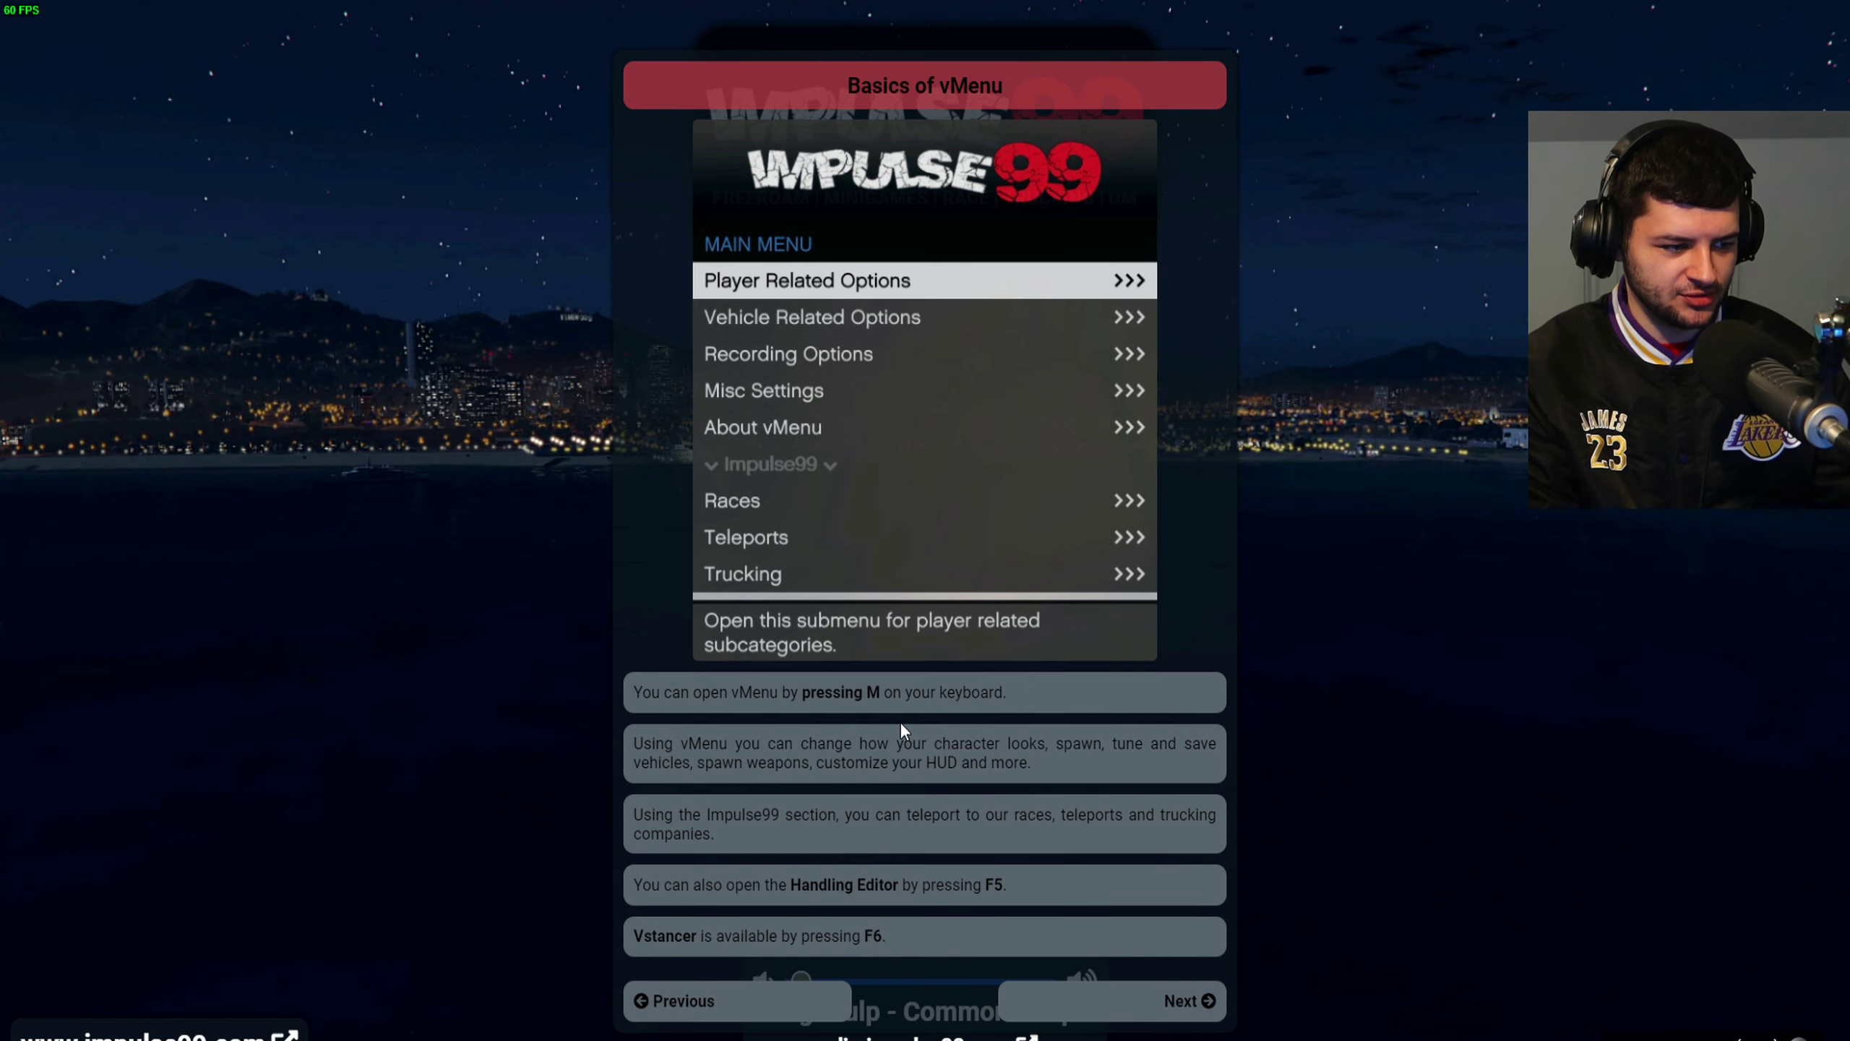
click(1091, 992)
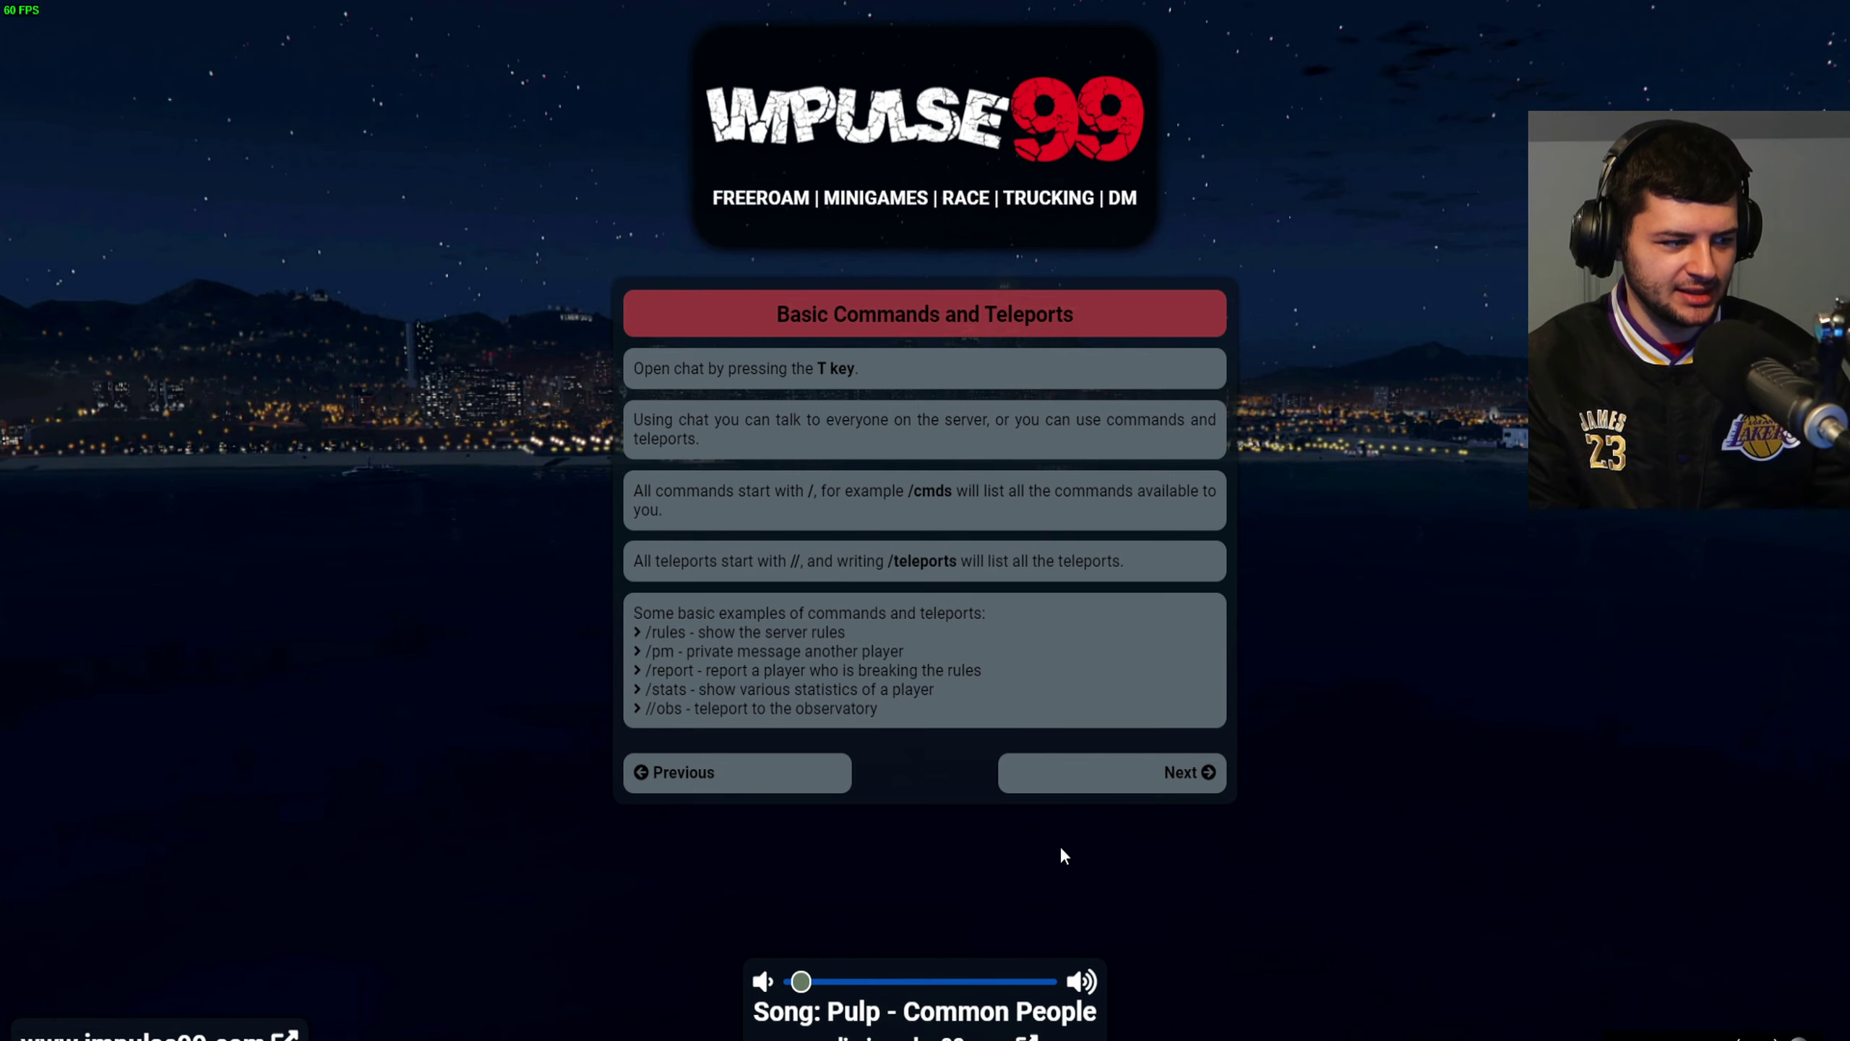
click(1040, 782)
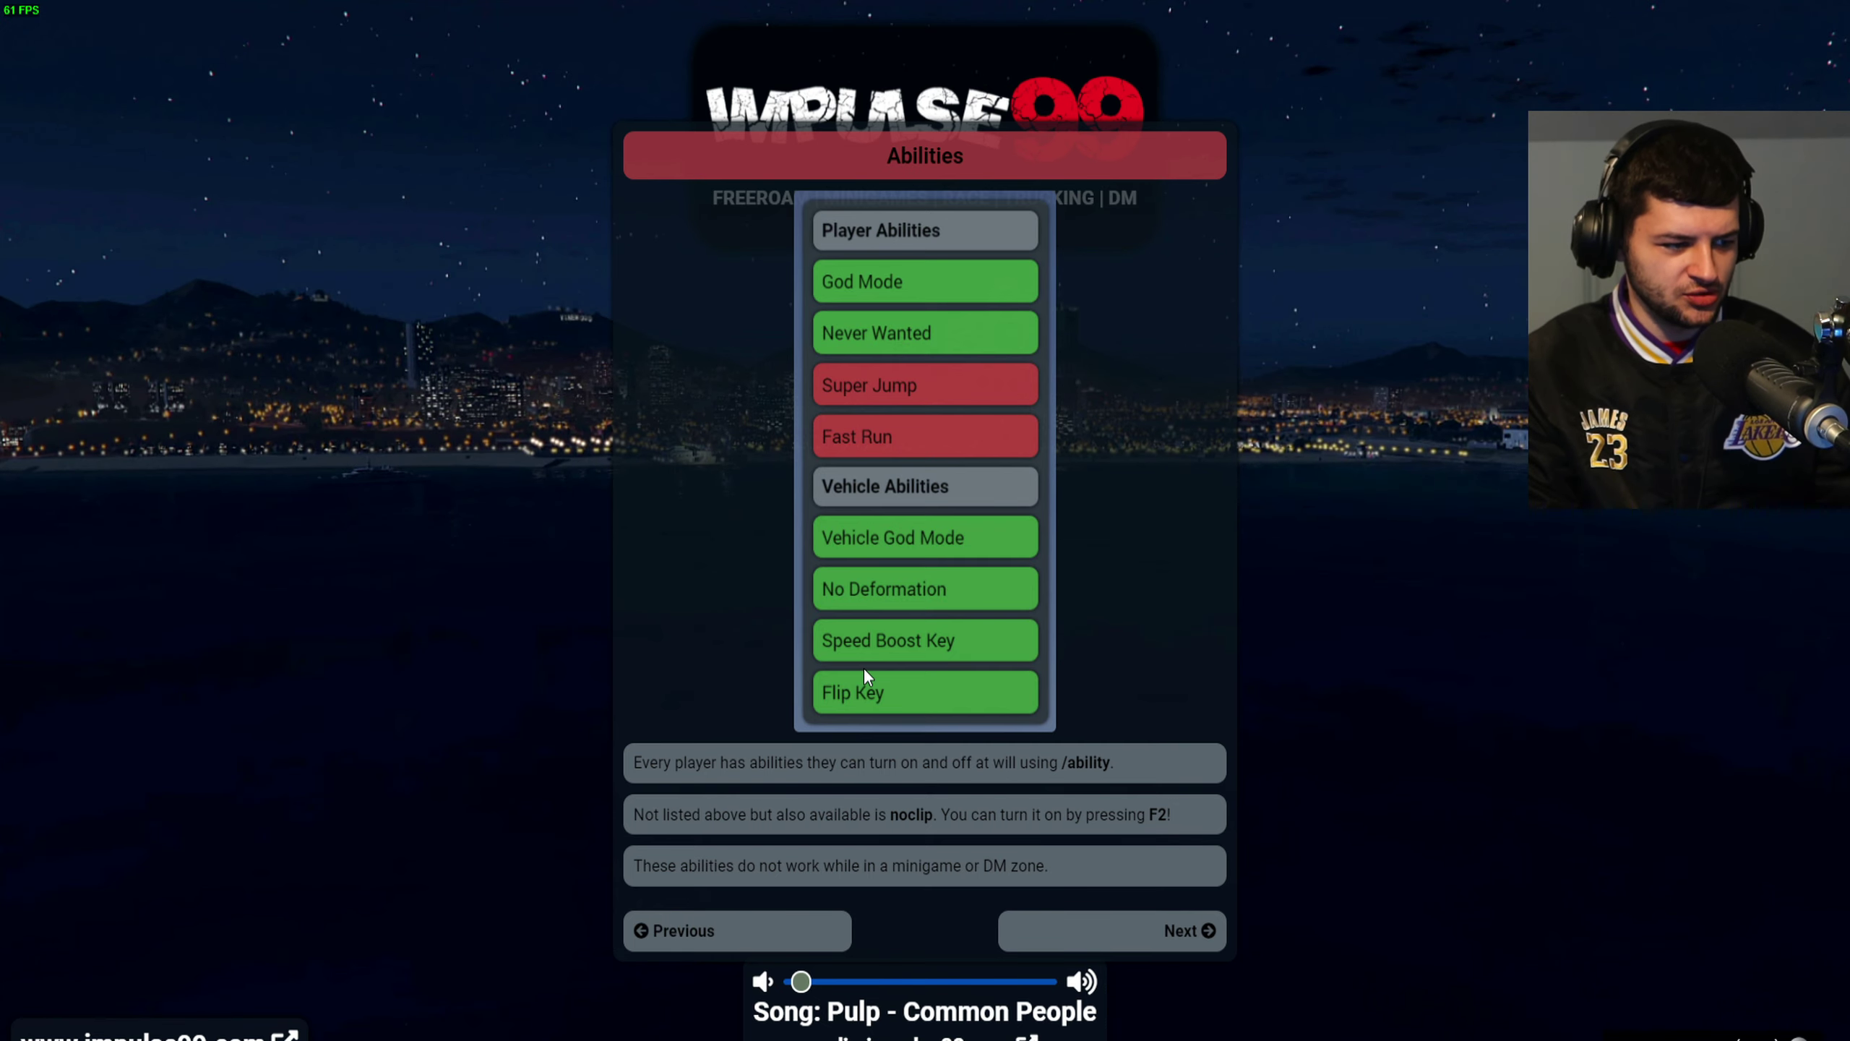
click(1095, 920)
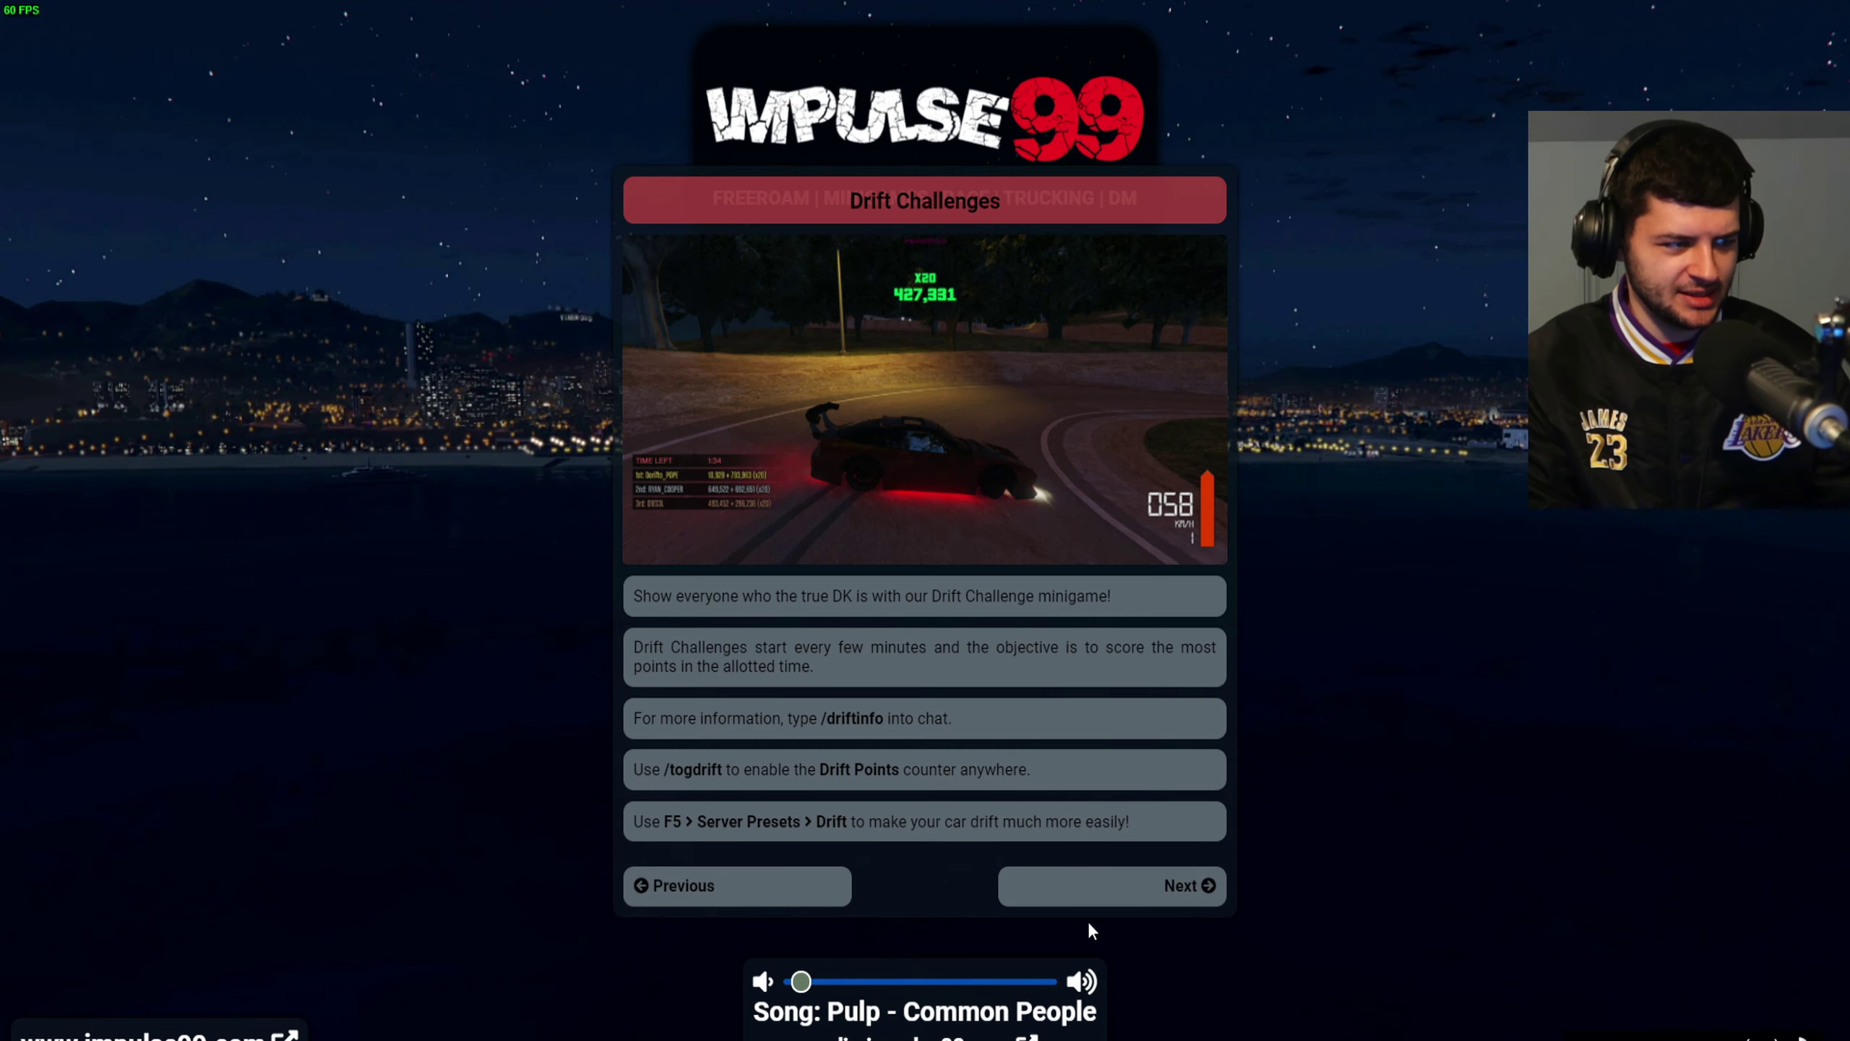
click(1098, 886)
click(1166, 913)
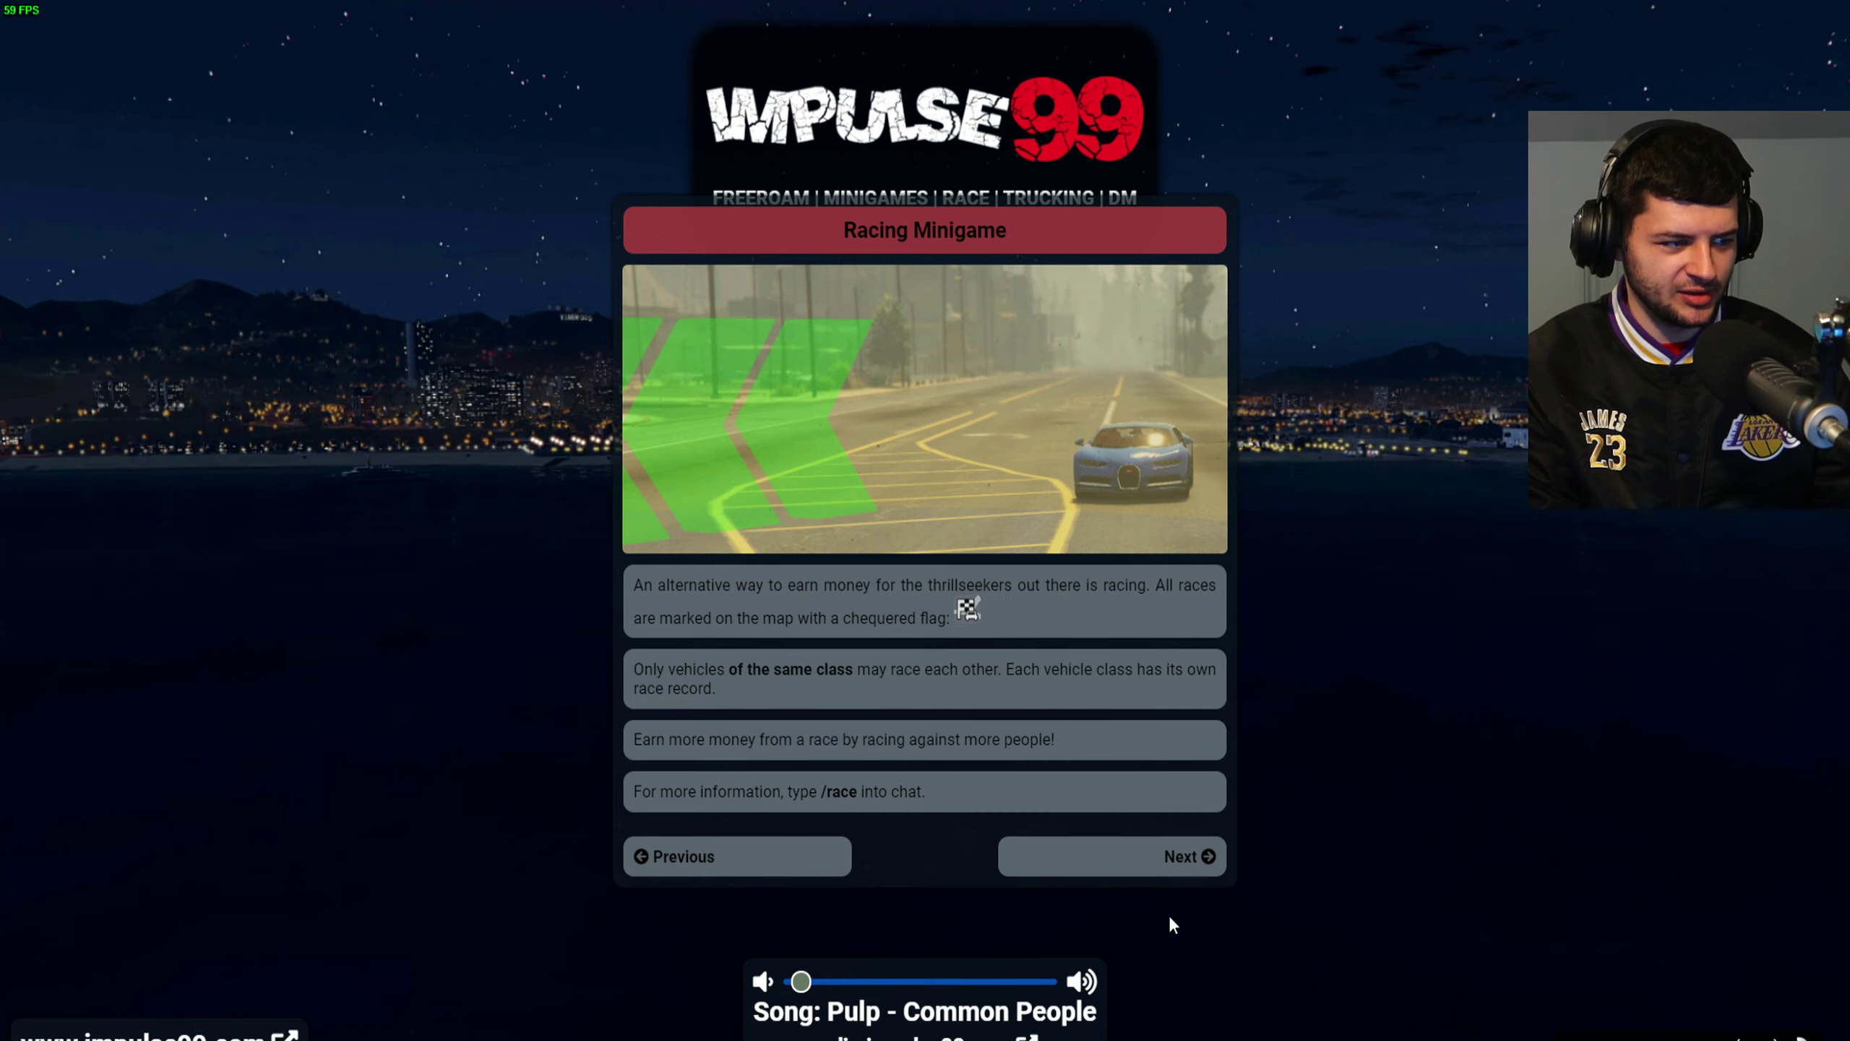
click(1107, 856)
click(1099, 853)
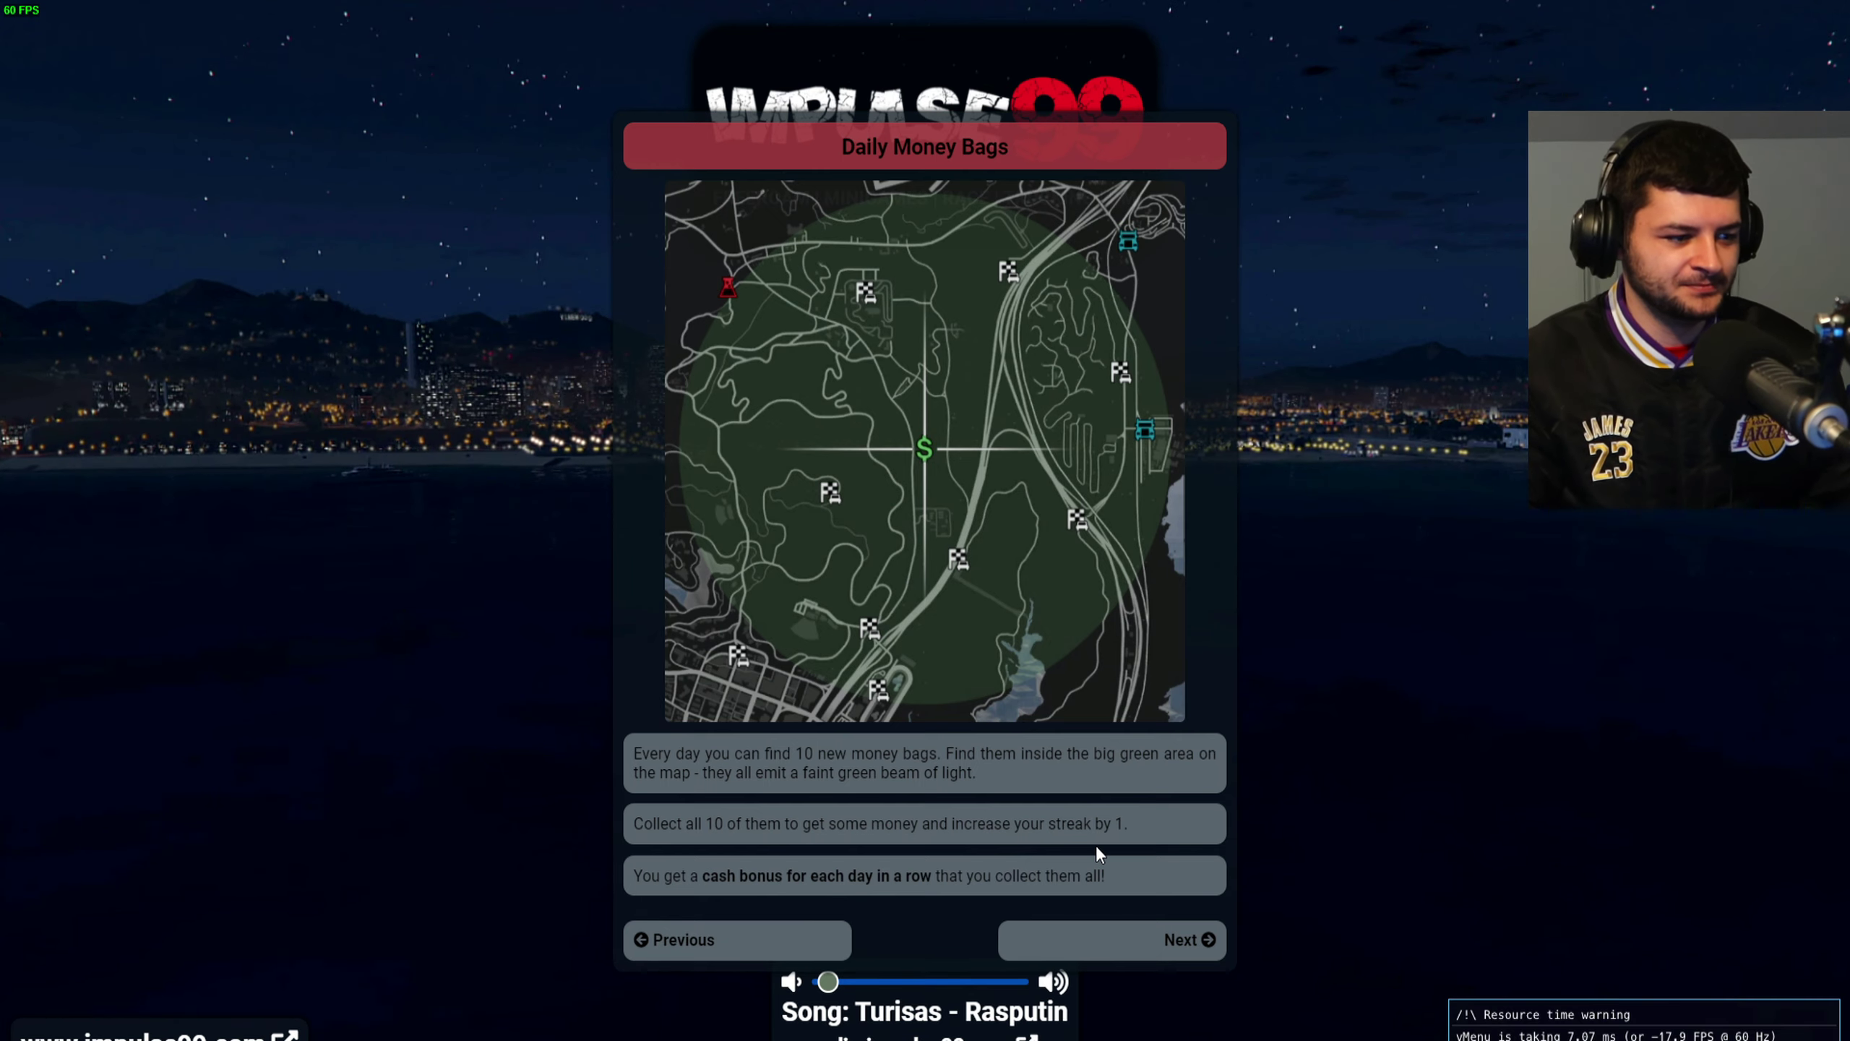
key(F1)
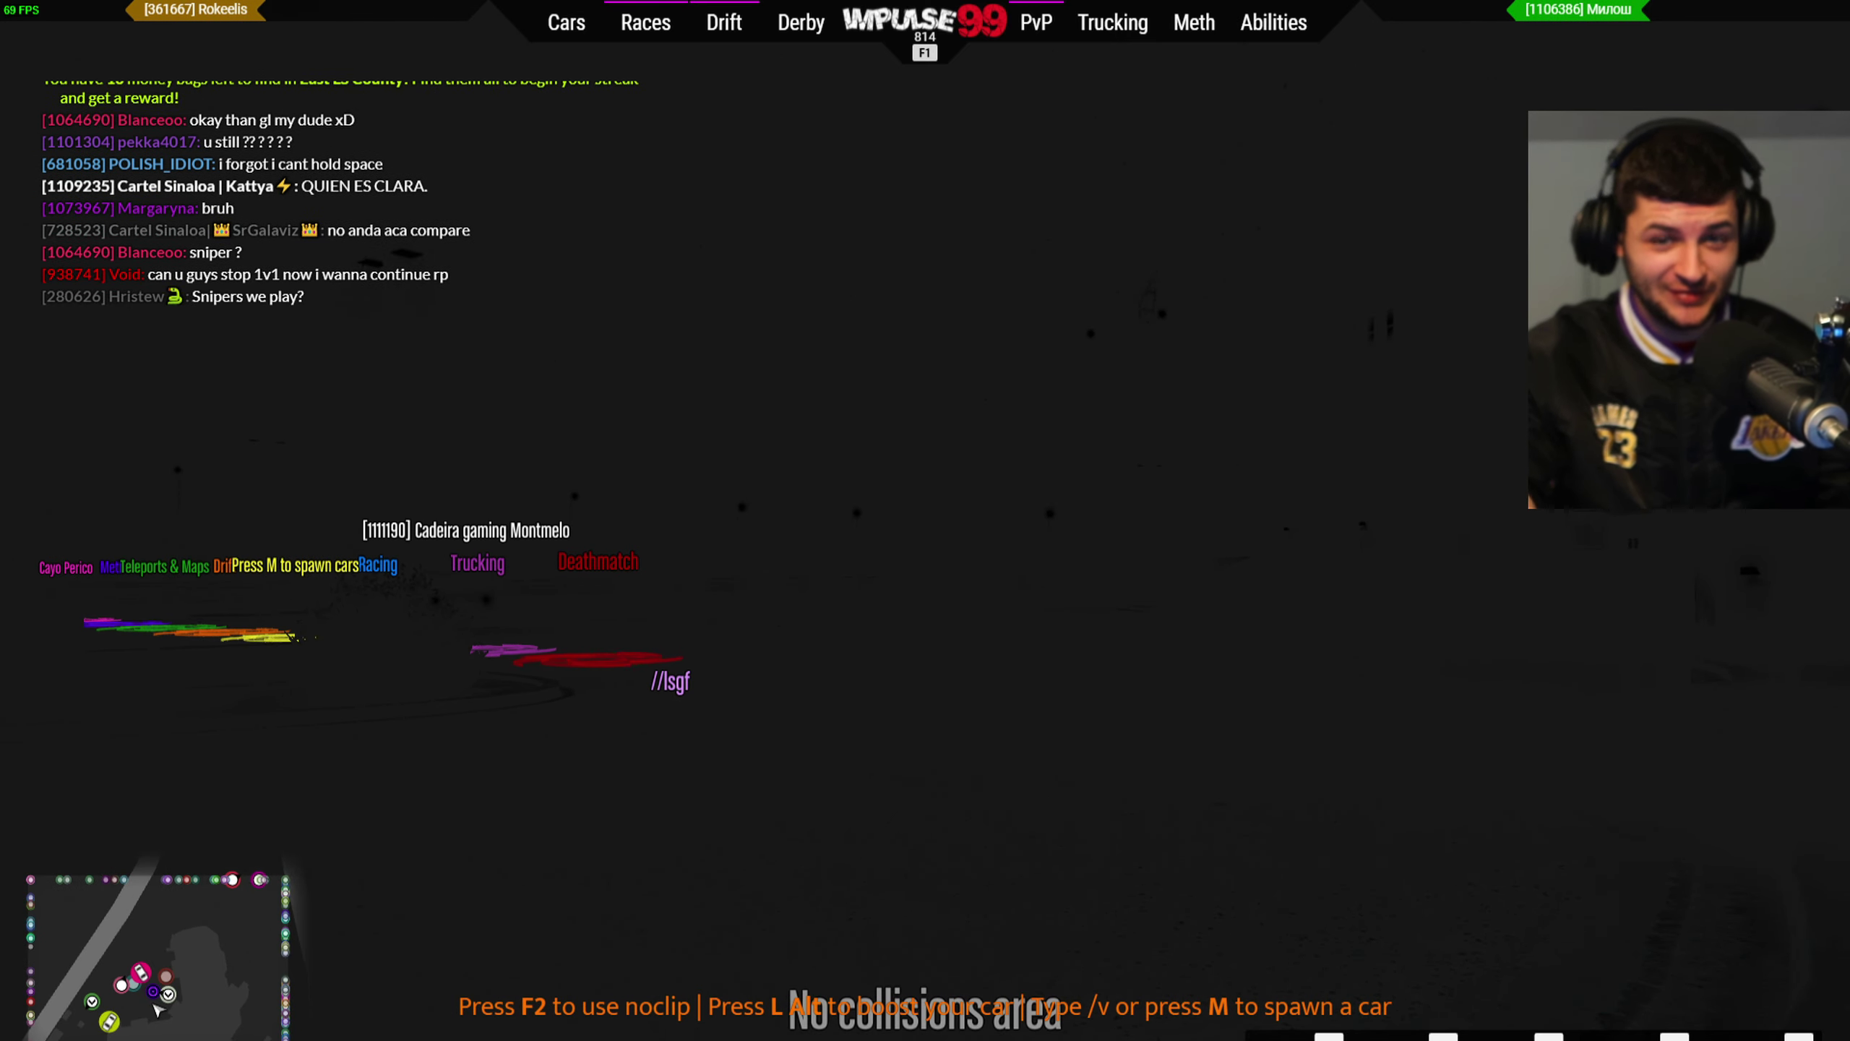
key(w)
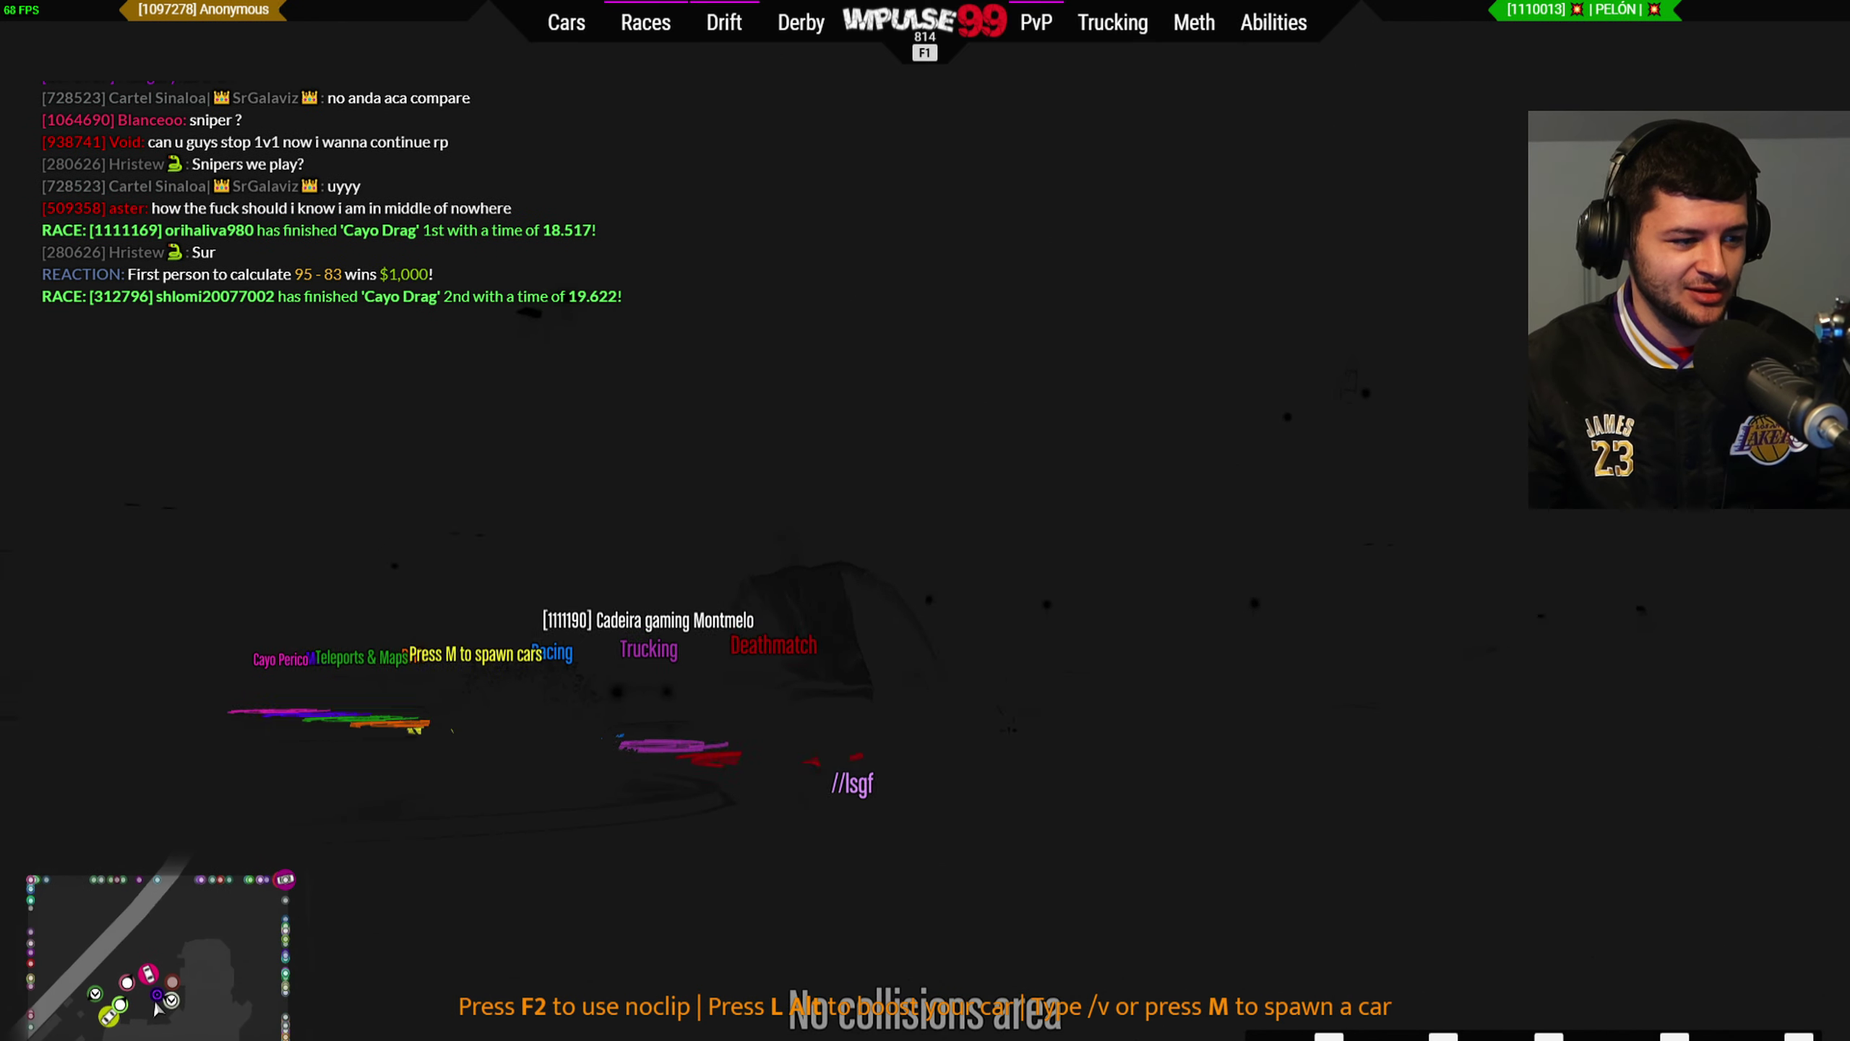